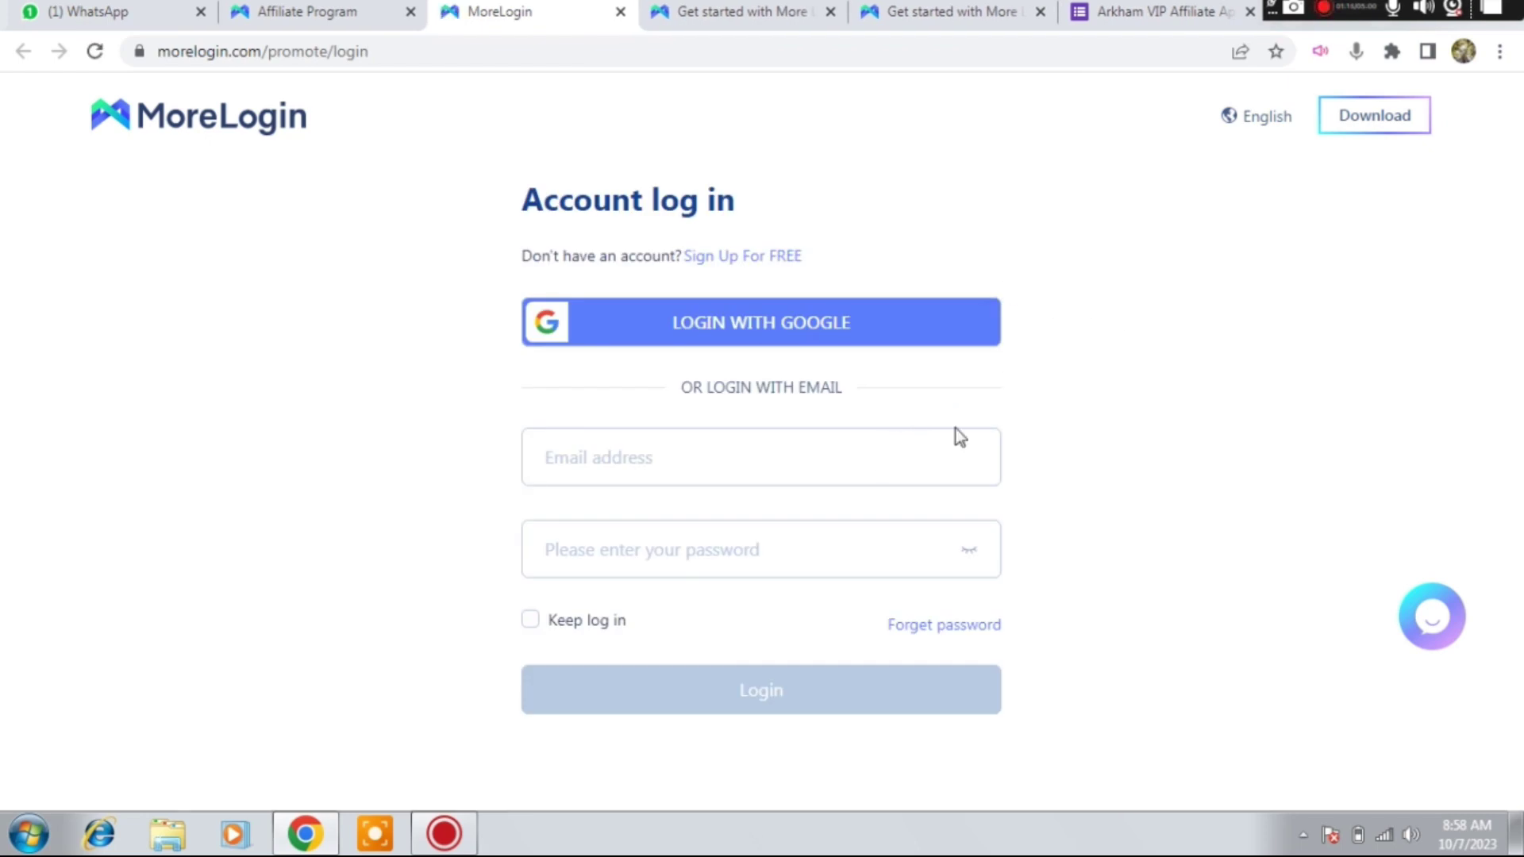
- Download the MoreLogin installer and save it in the Pictures library under the suggested file name
left_click(1357, 123)
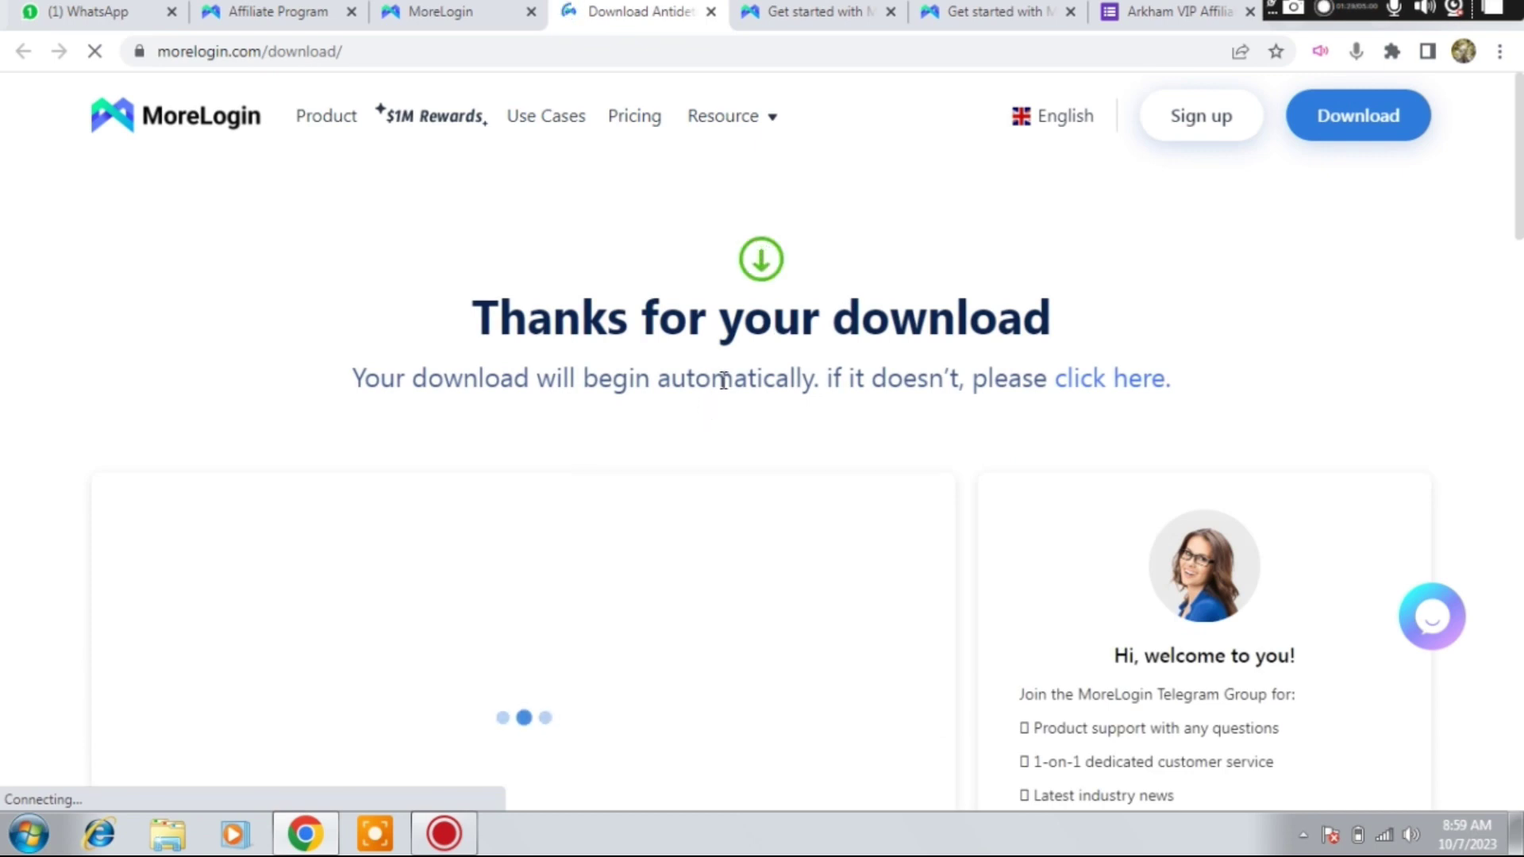
left_click_drag(723, 381, 873, 382)
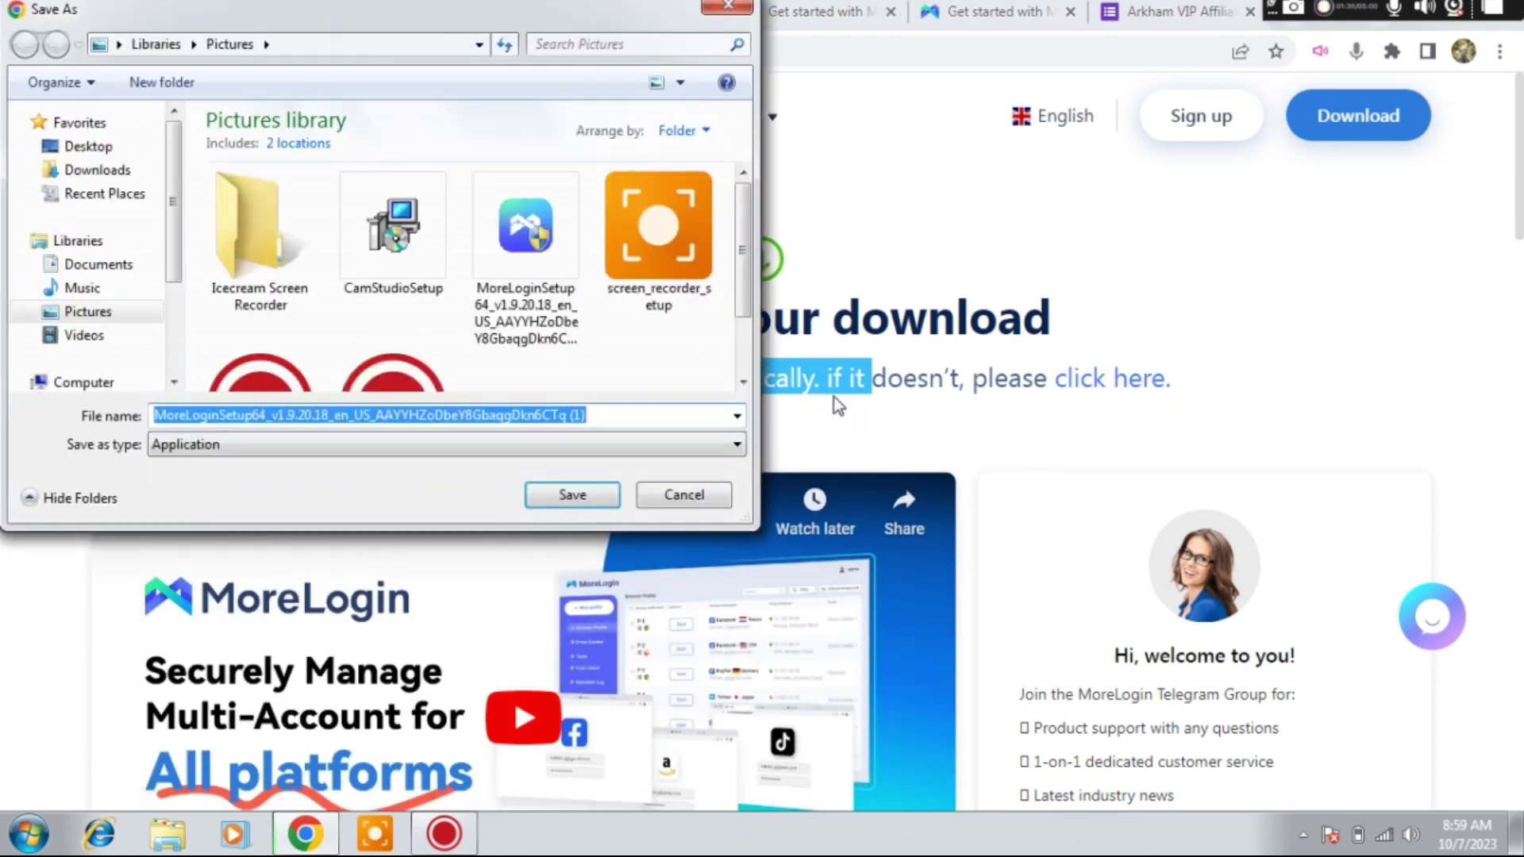
left_click(587, 501)
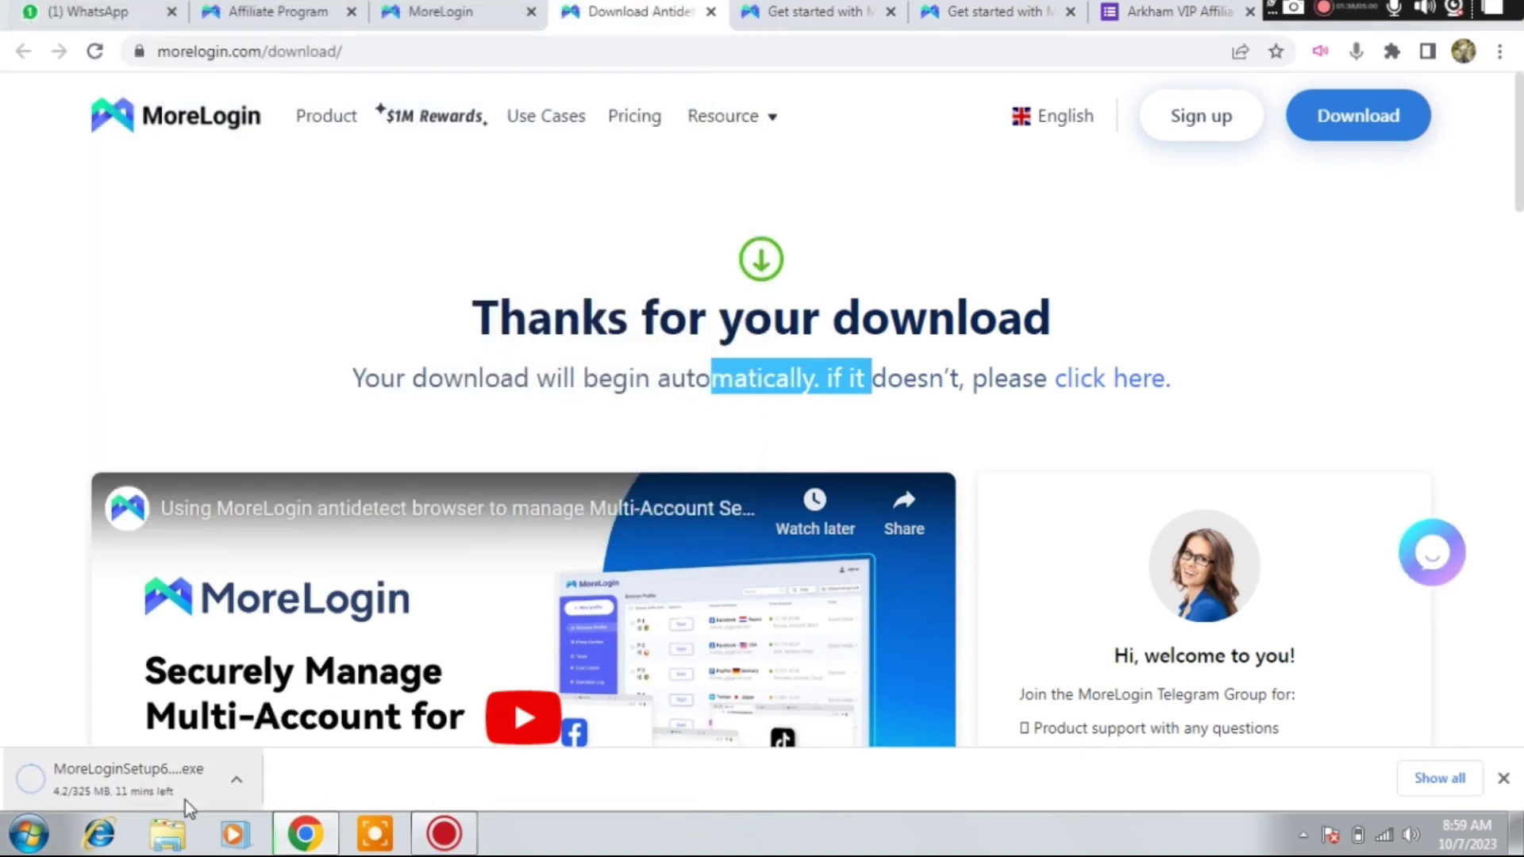
left_click(184, 800)
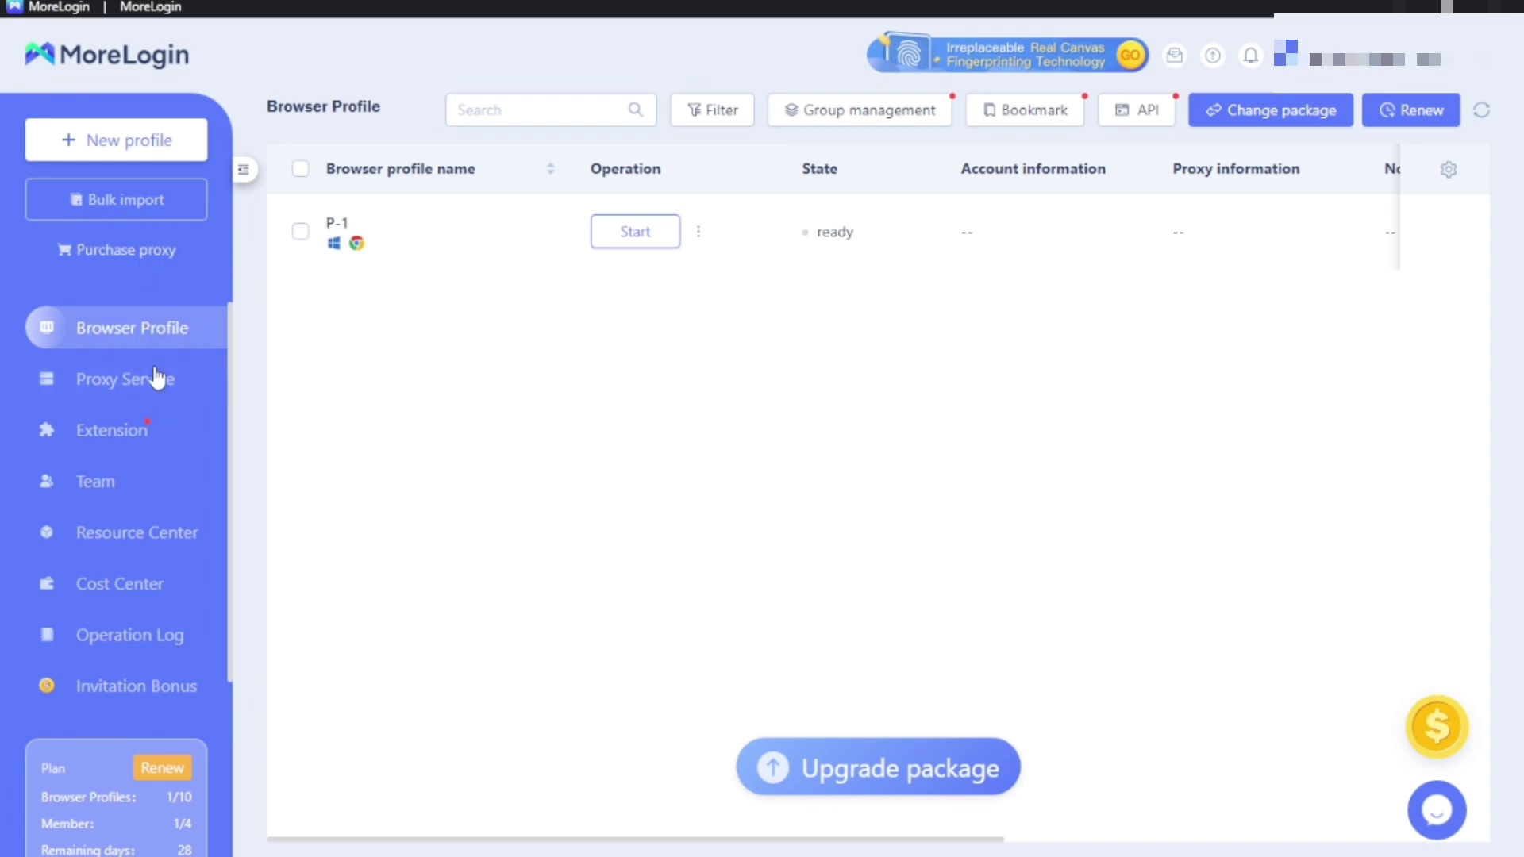
- Look over the Extension page and the proxy purchase options without ordering a proxy
left_click(158, 455)
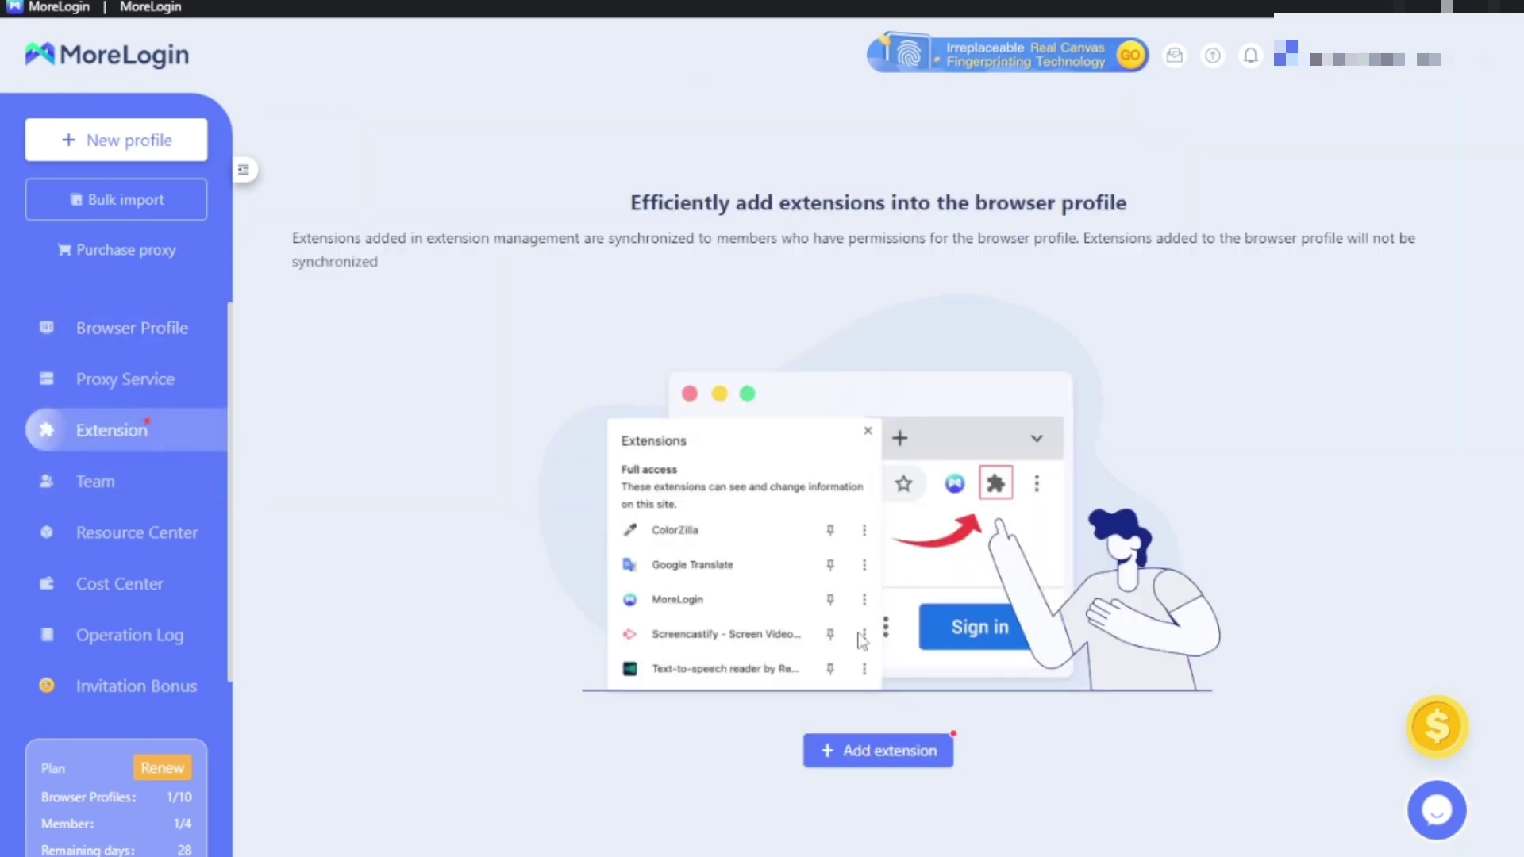
left_click(825, 751)
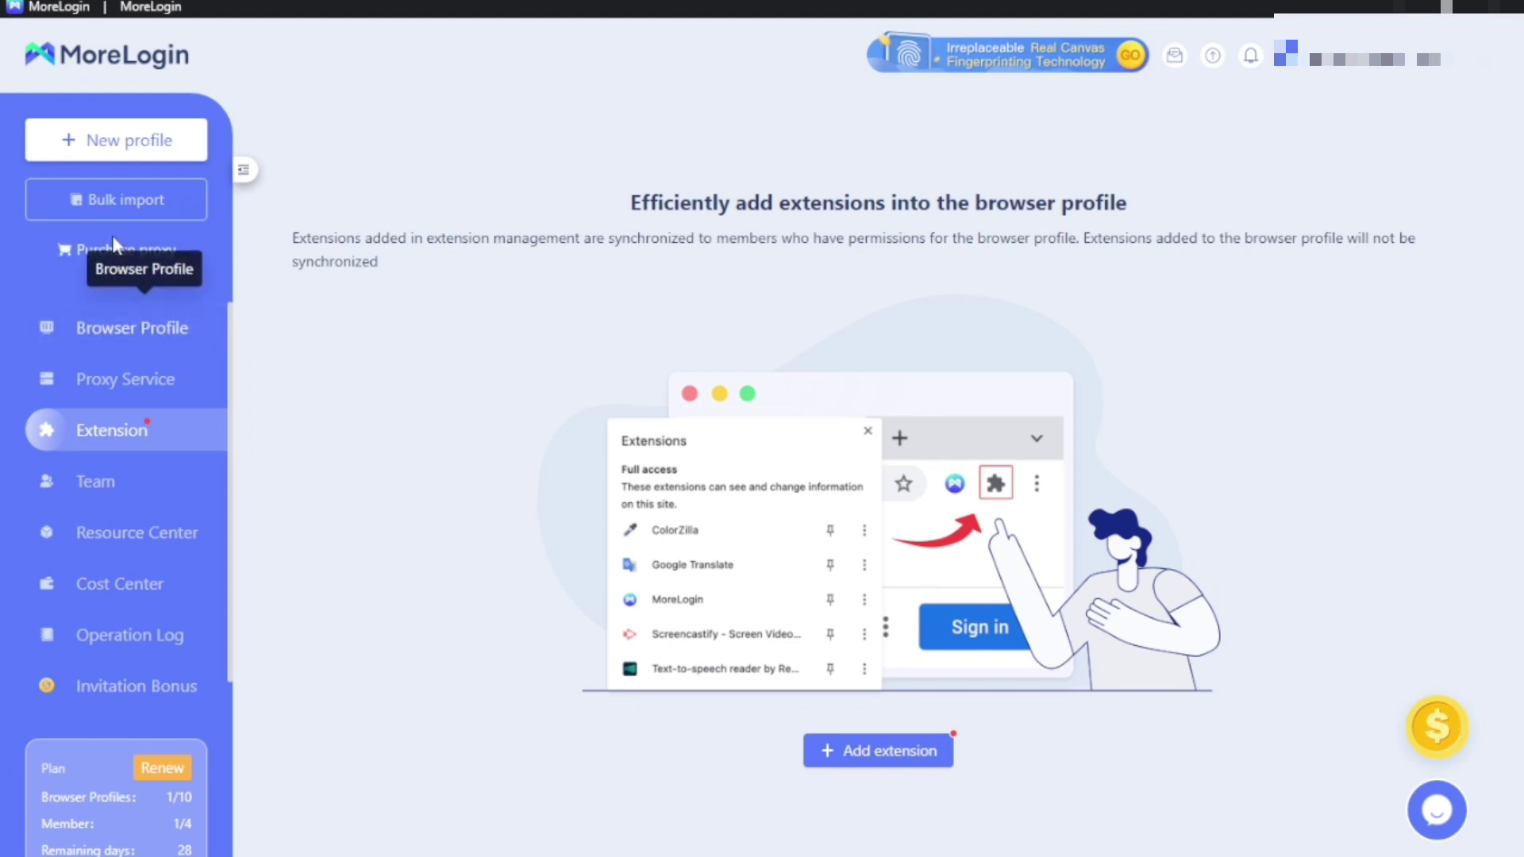
left_click(133, 253)
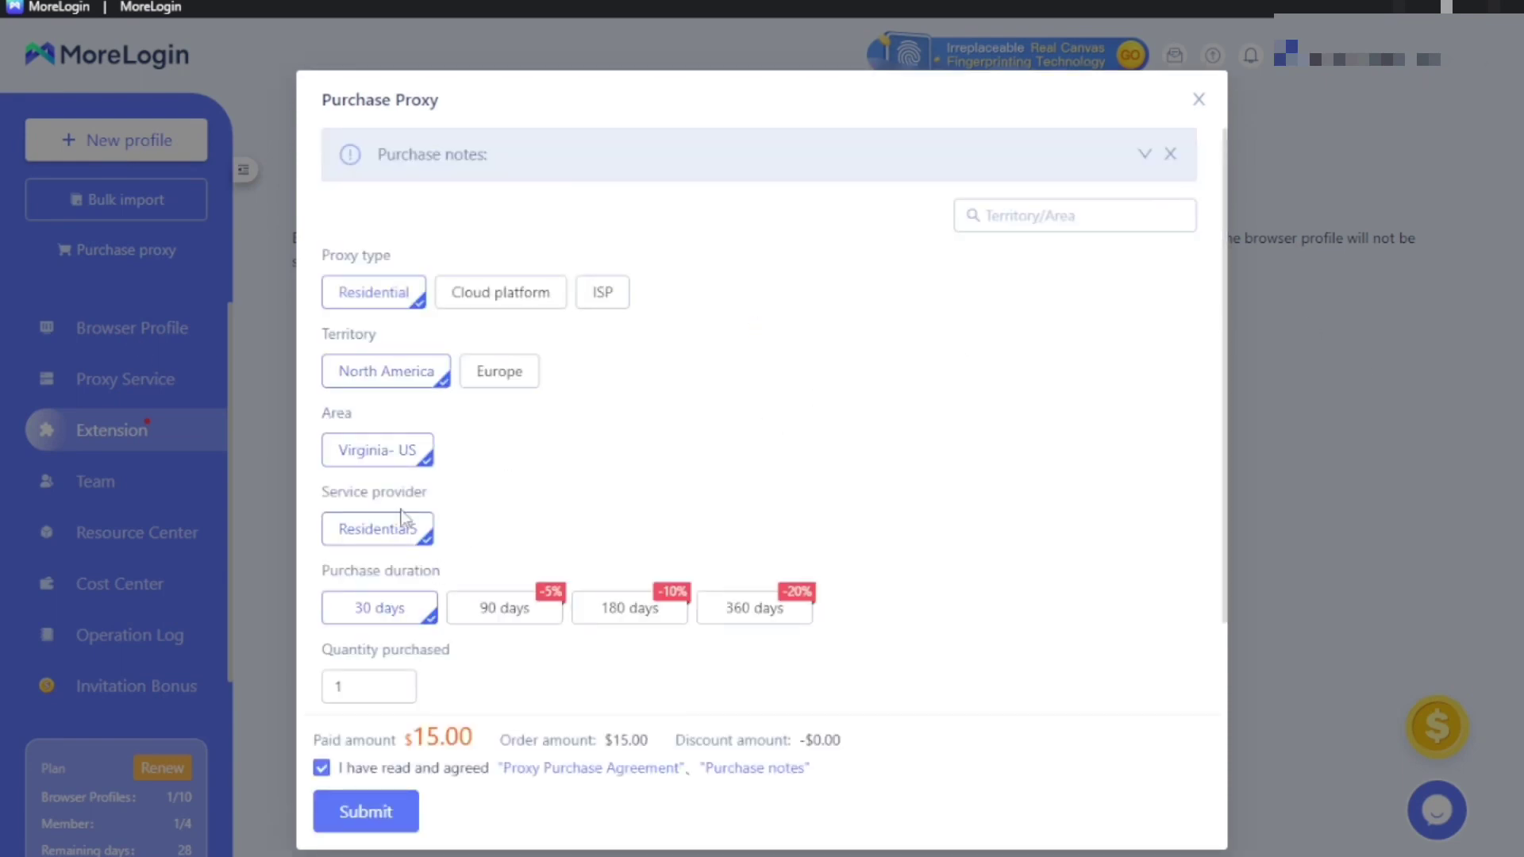
left_click(1198, 101)
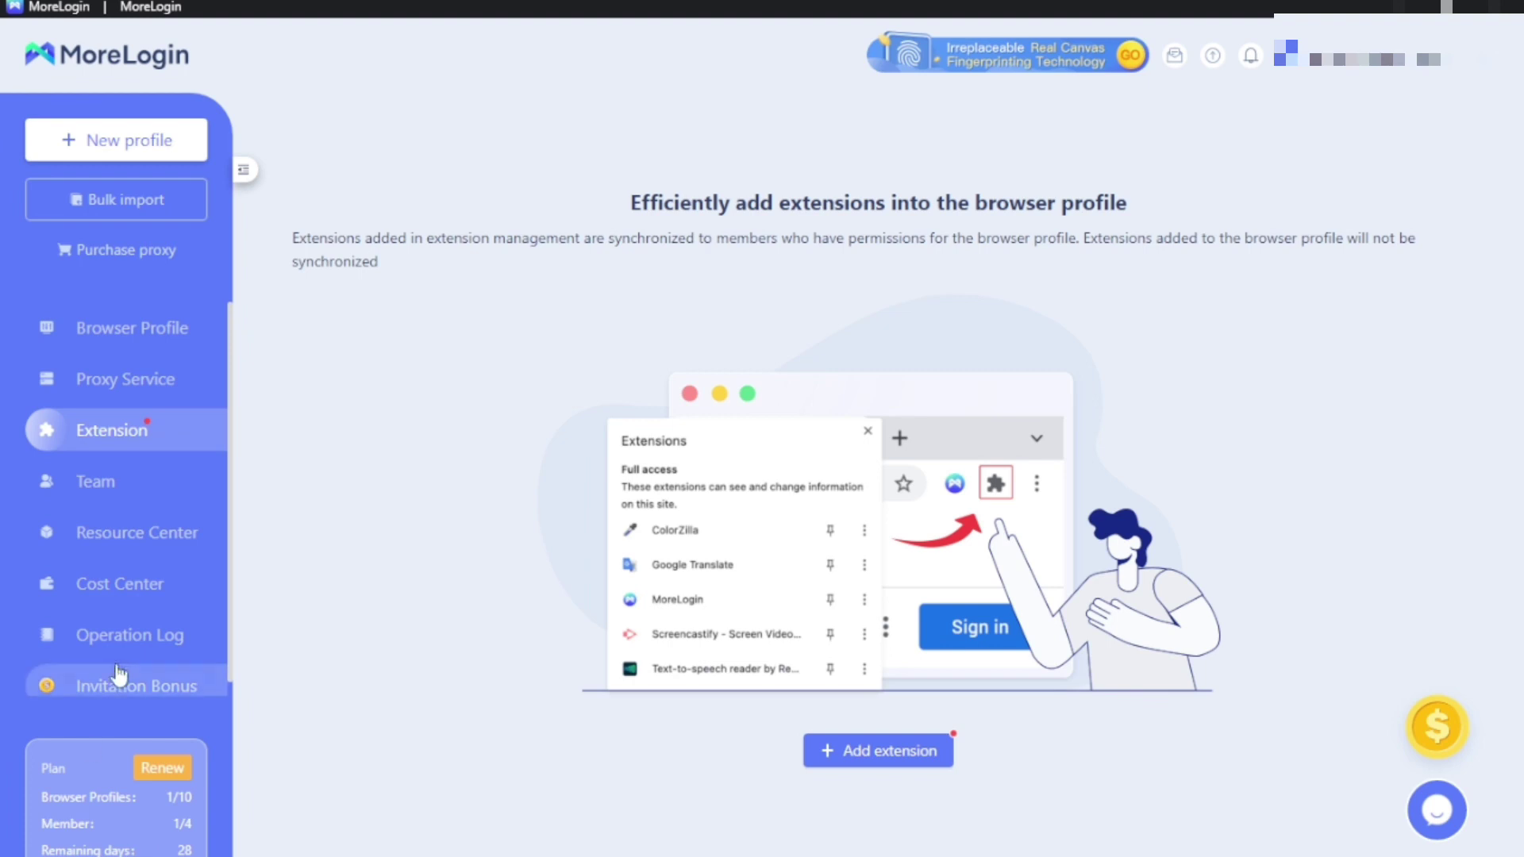
scroll(119, 583, "down", 1)
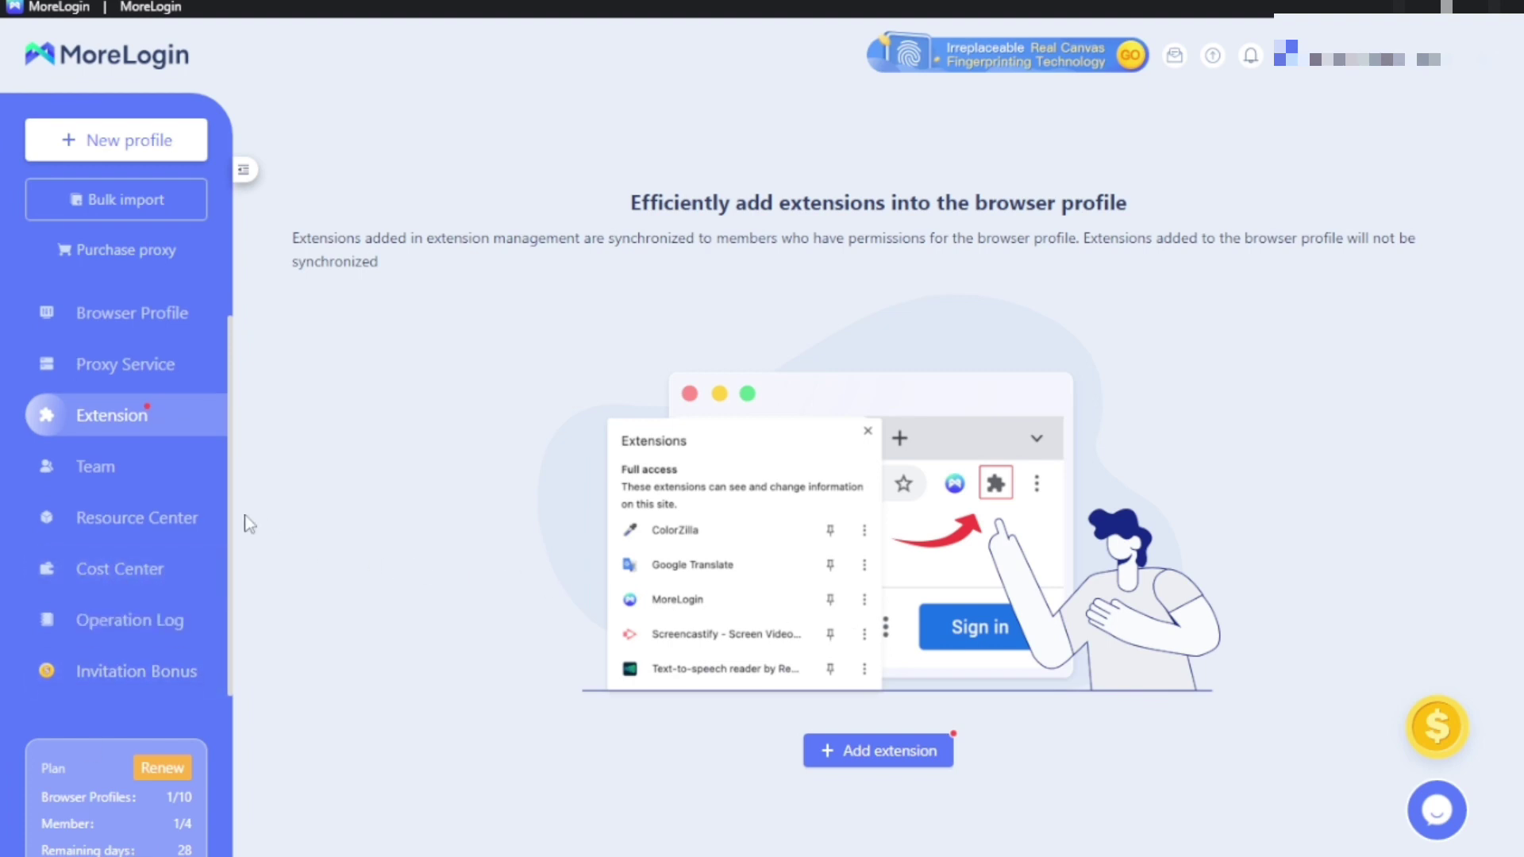
- Start browser profile P-1 on the local network, dismiss the introductory tip and review its browser profile information
left_click(131, 312)
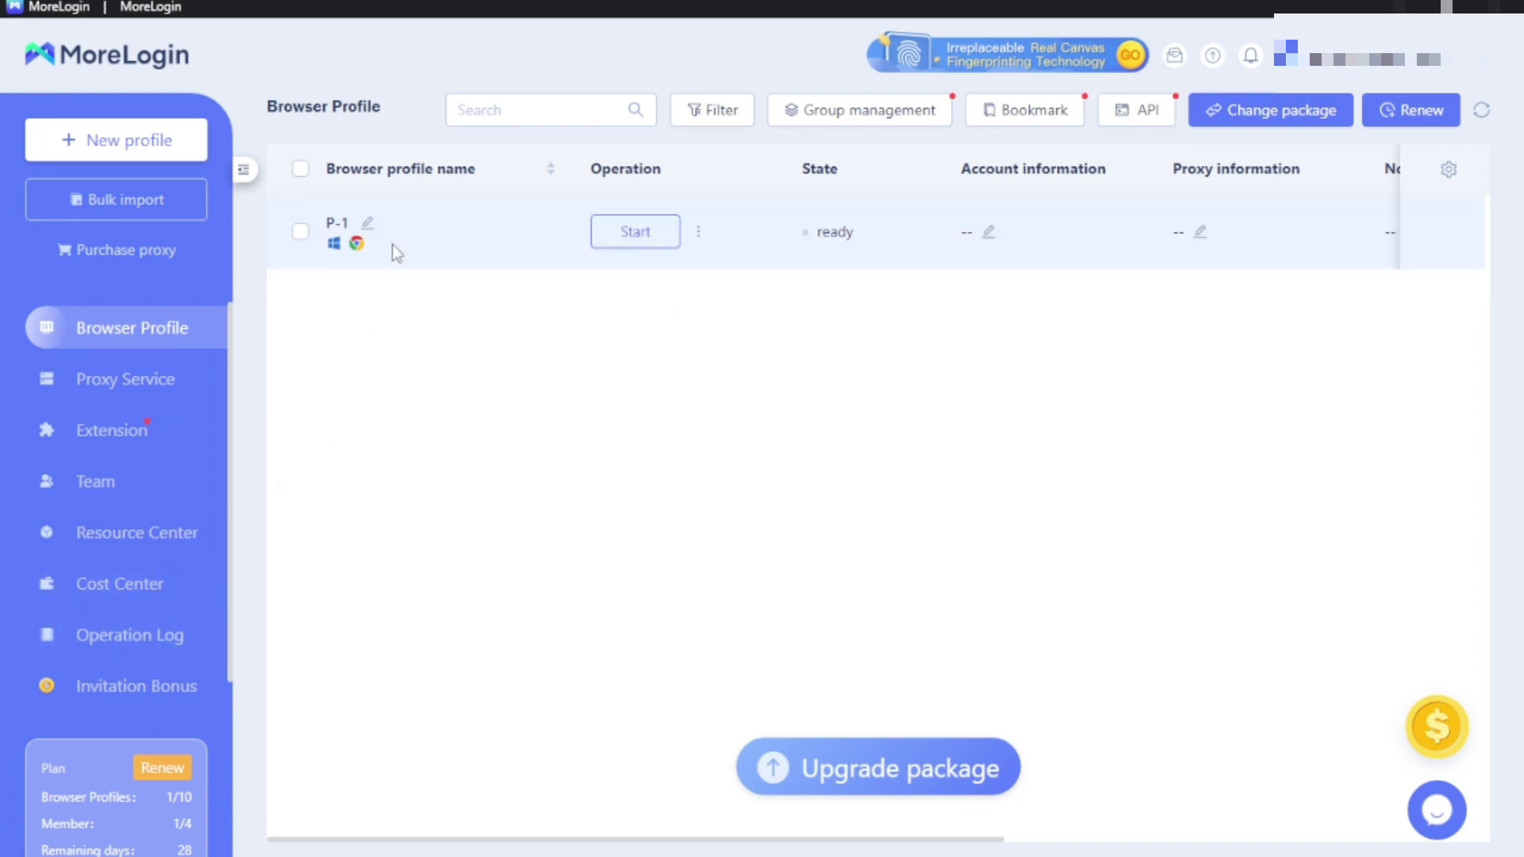
left_click(633, 237)
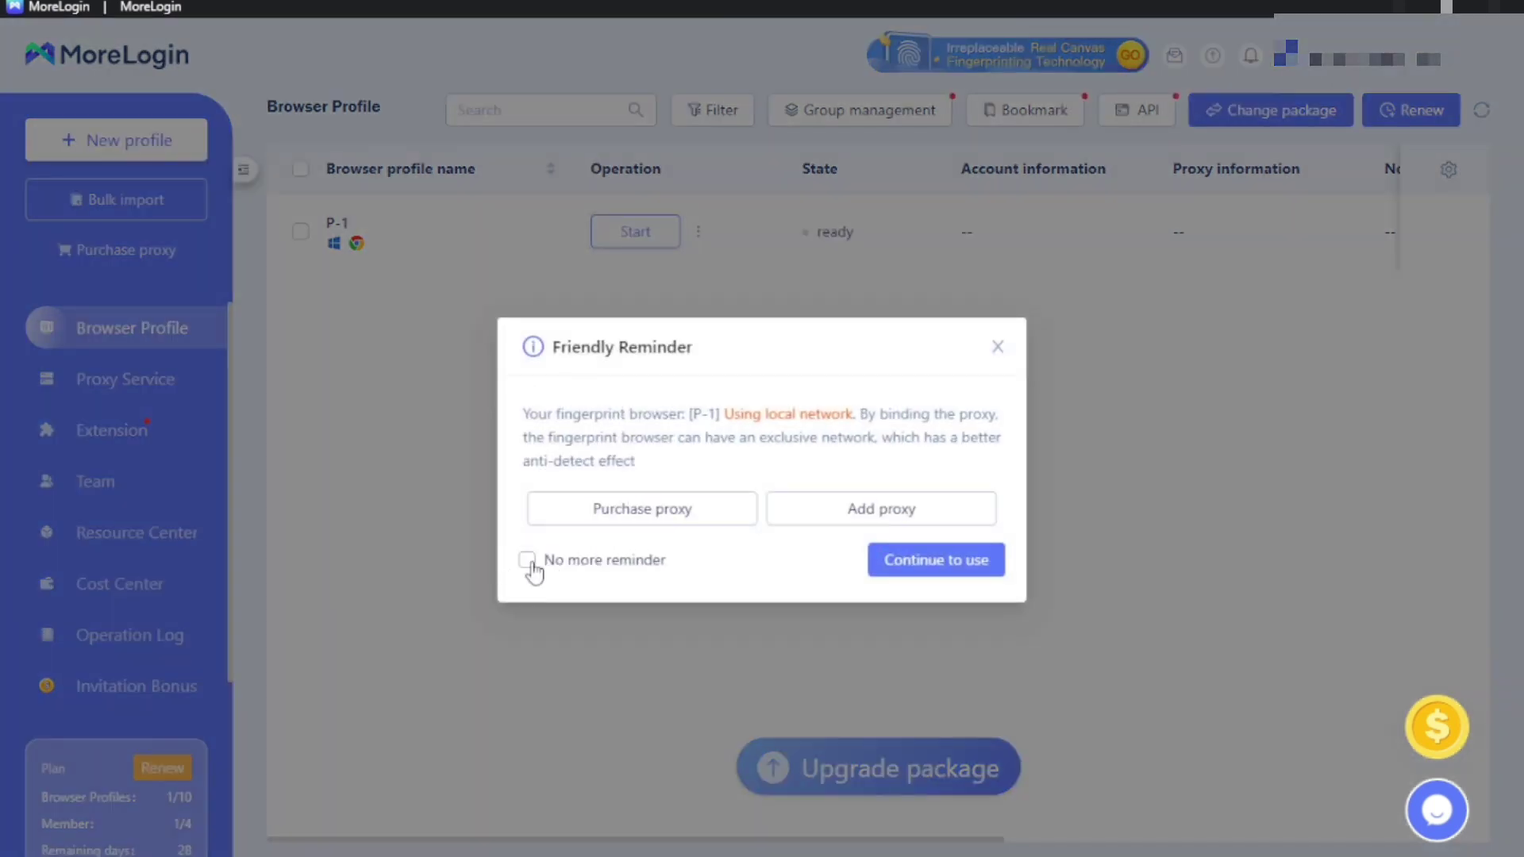
left_click(988, 567)
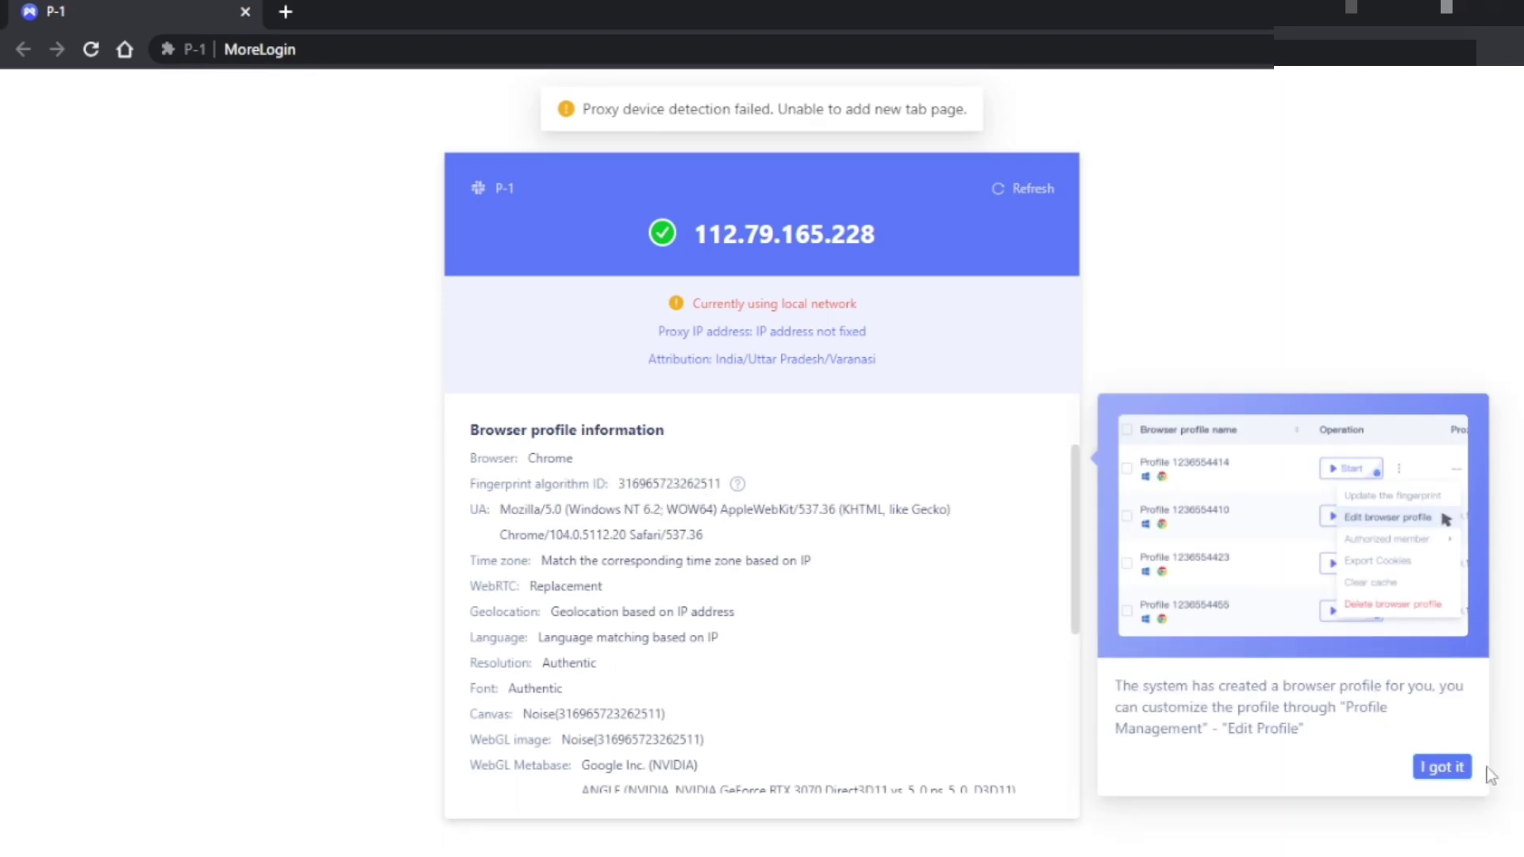
left_click(1442, 766)
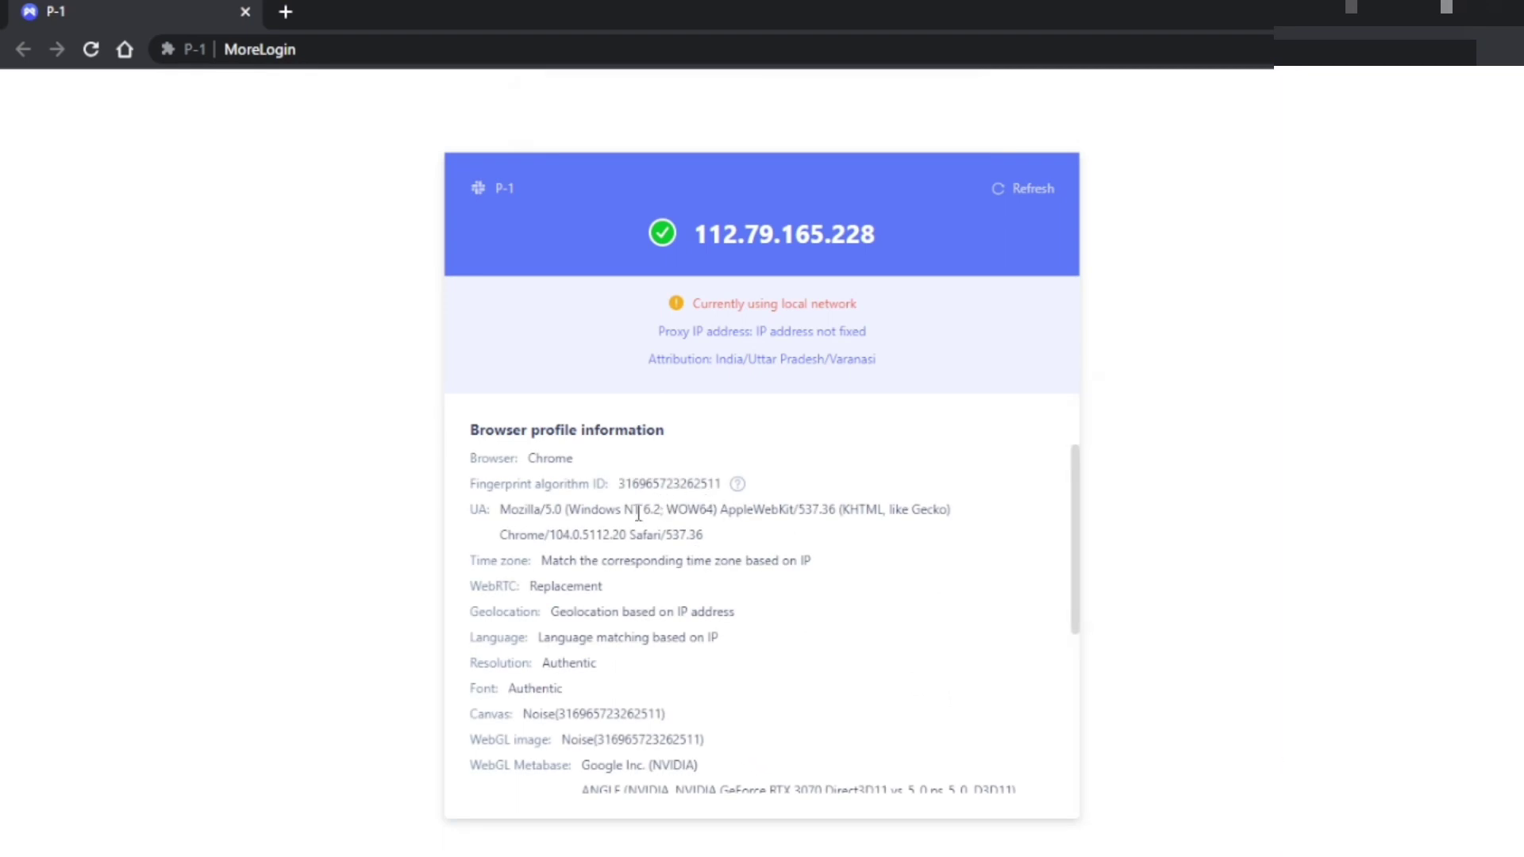
scroll(598, 560, "down", 4)
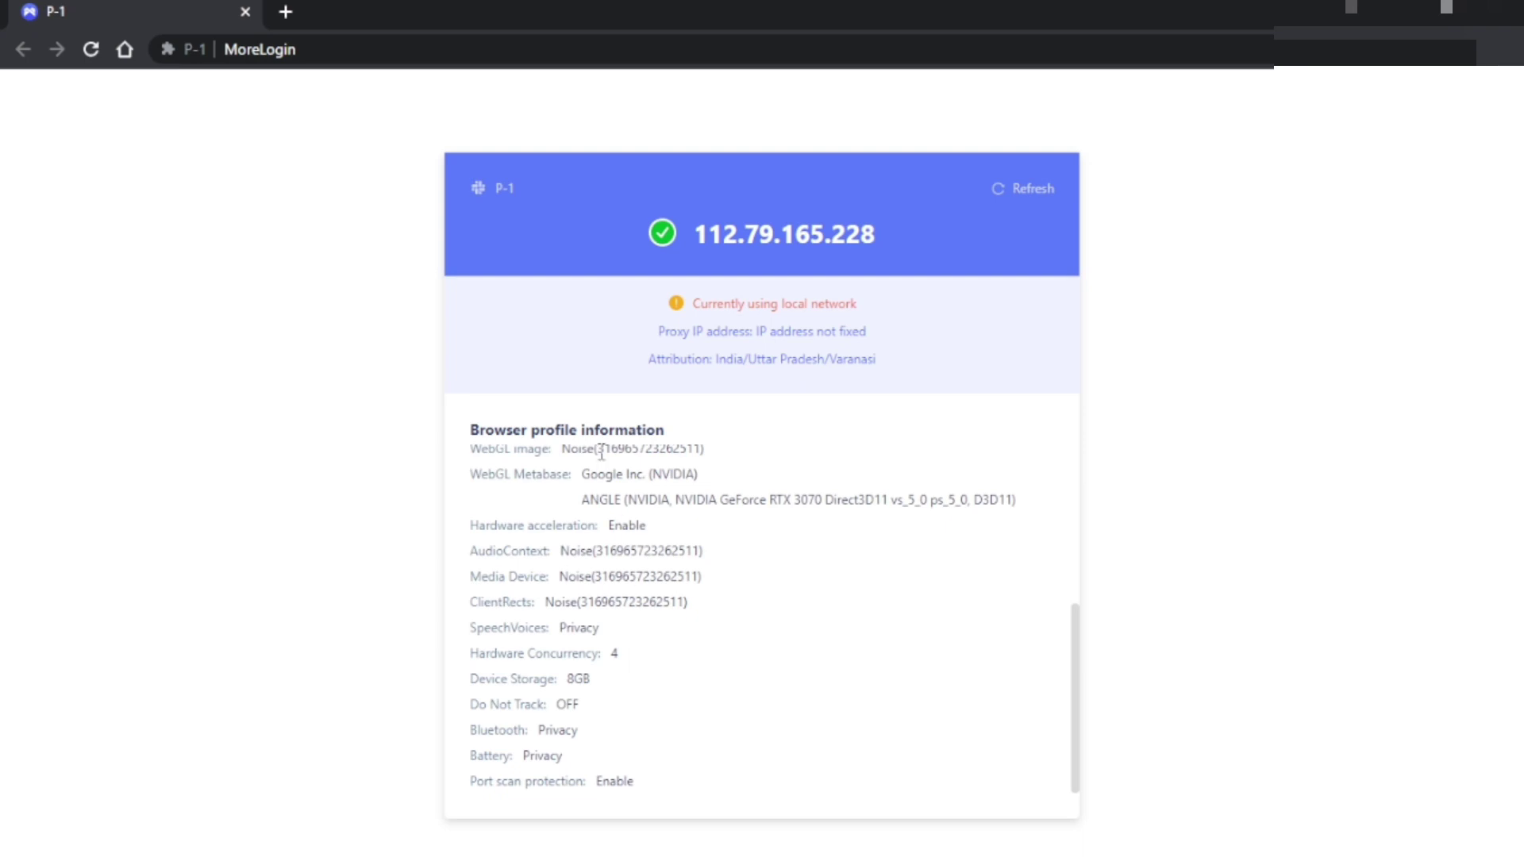
scroll(623, 630, "up", 5)
scroll(623, 639, "down", 2)
scroll(625, 645, "up", 2)
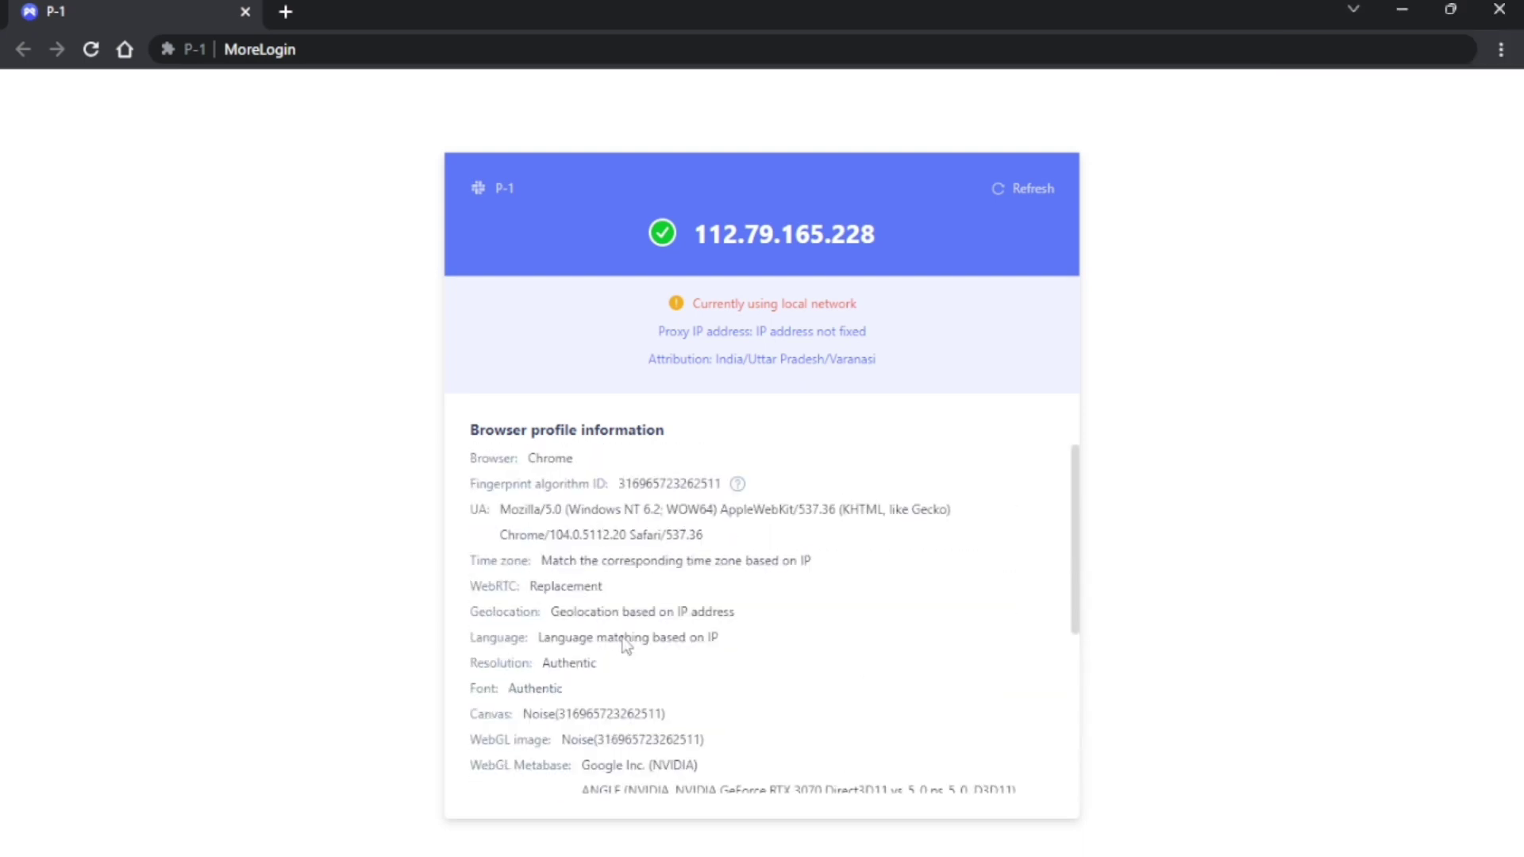
scroll(624, 636, "down", 4)
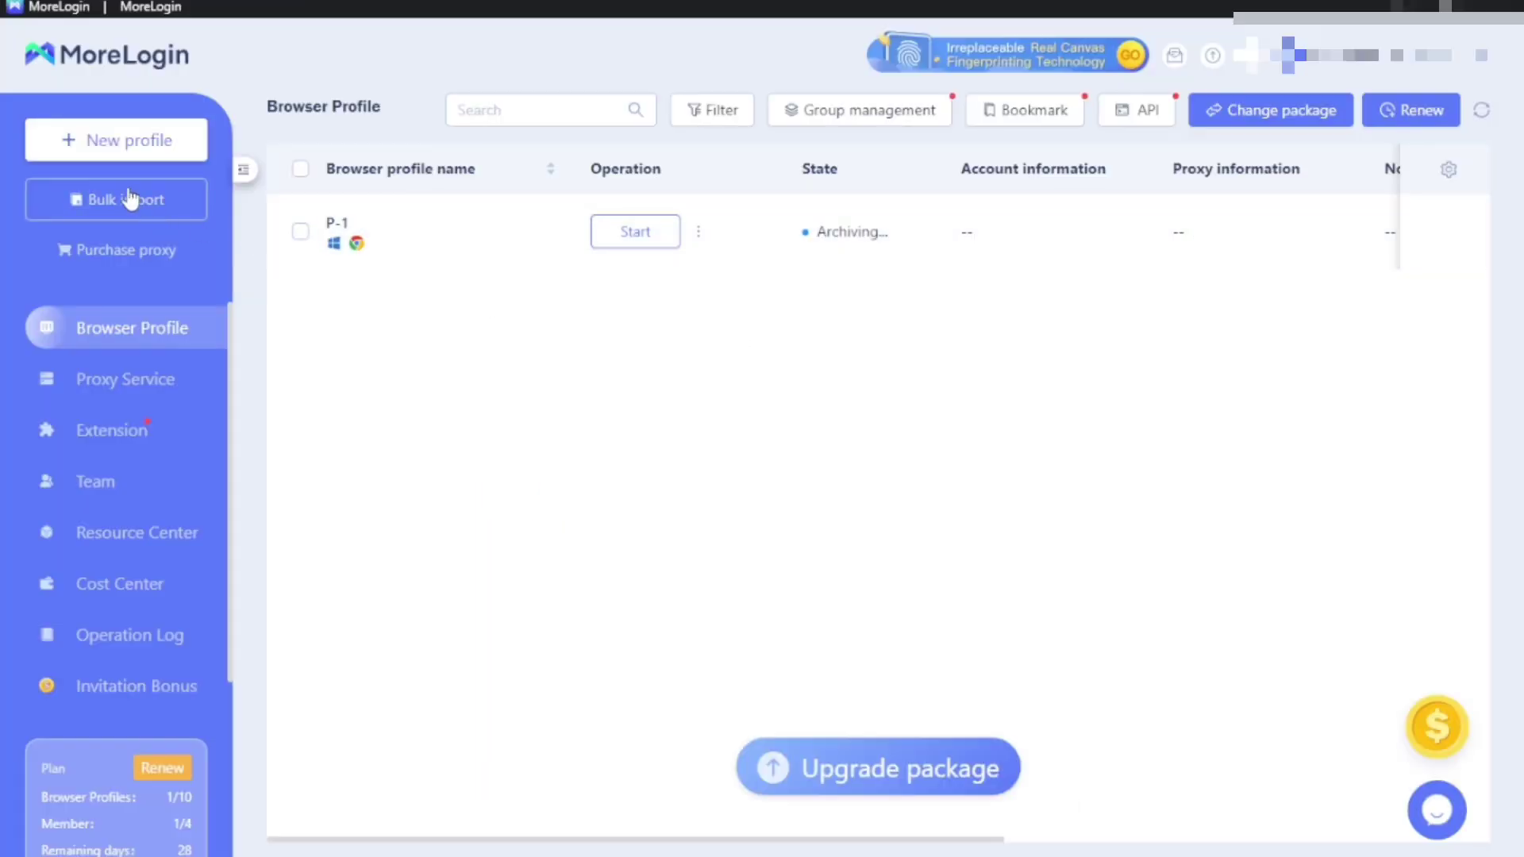
- Begin a new browser profile in Advanced create mode, skipping the guide, and review the form and the profile overview
left_click(112, 145)
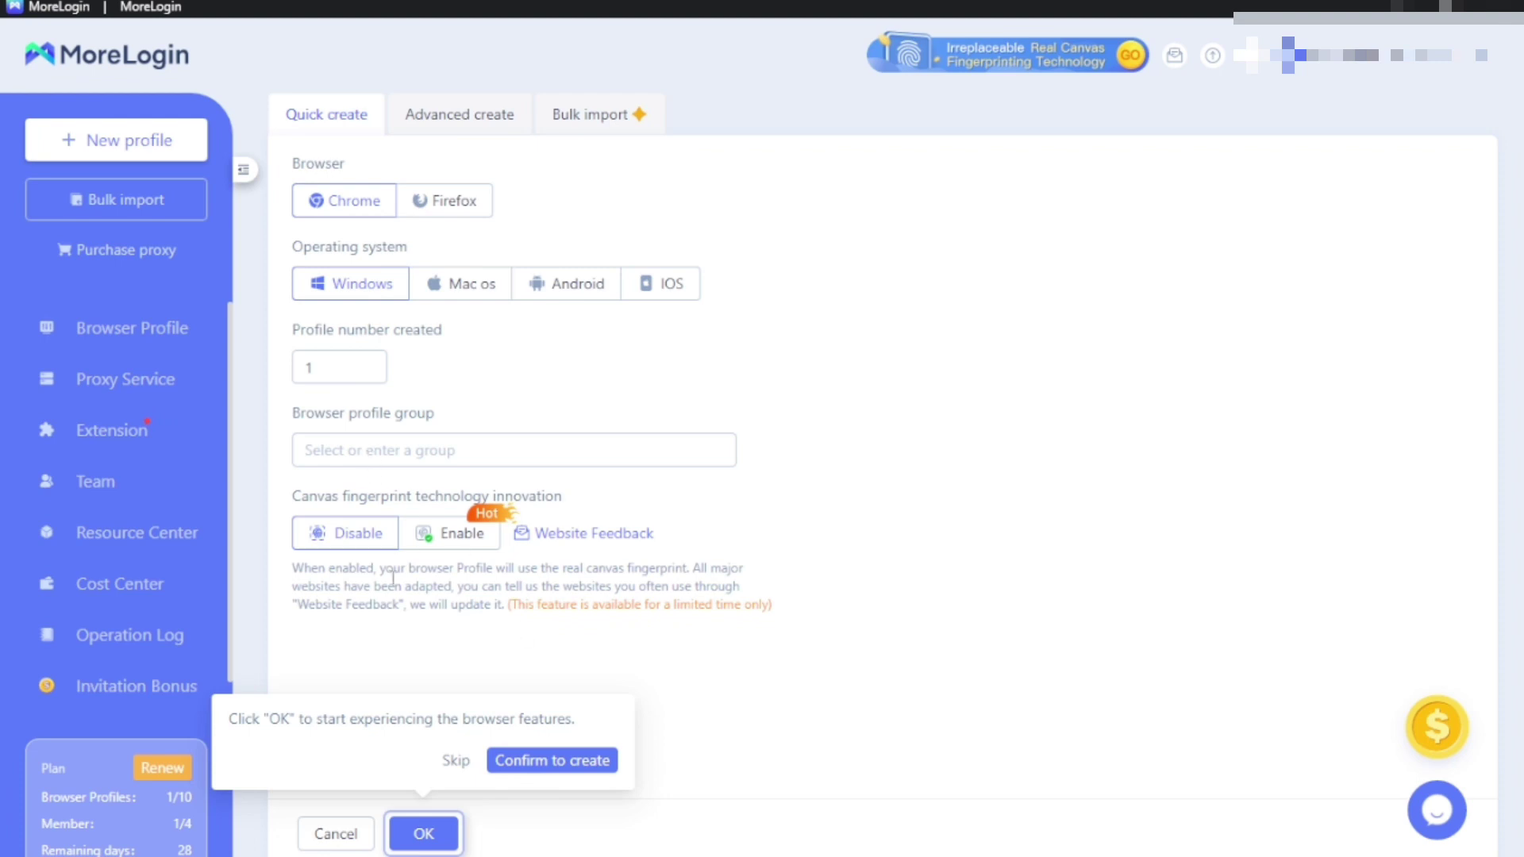
left_click(457, 761)
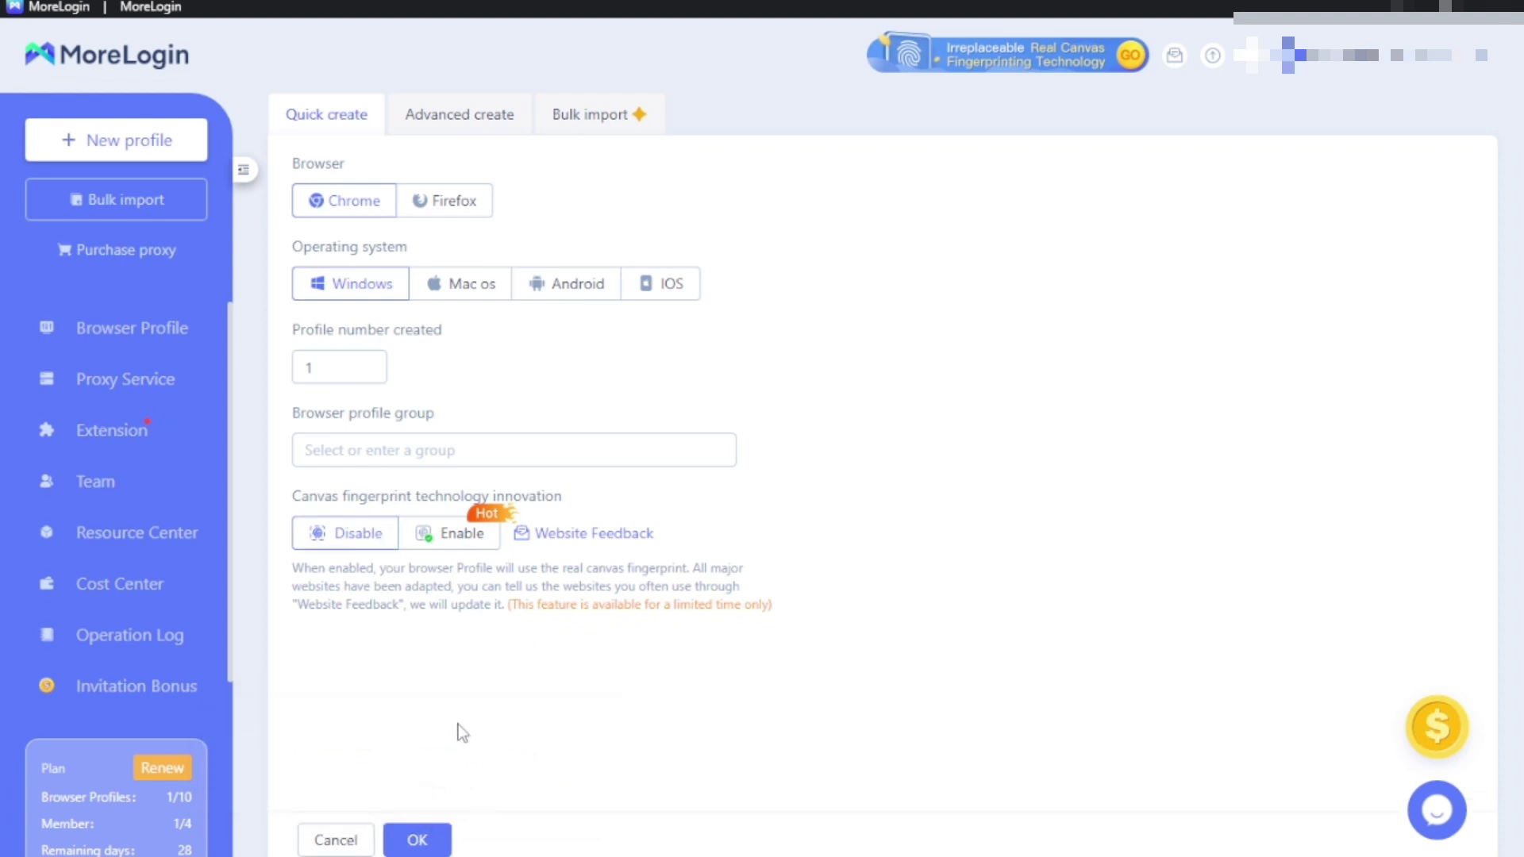
left_click(432, 123)
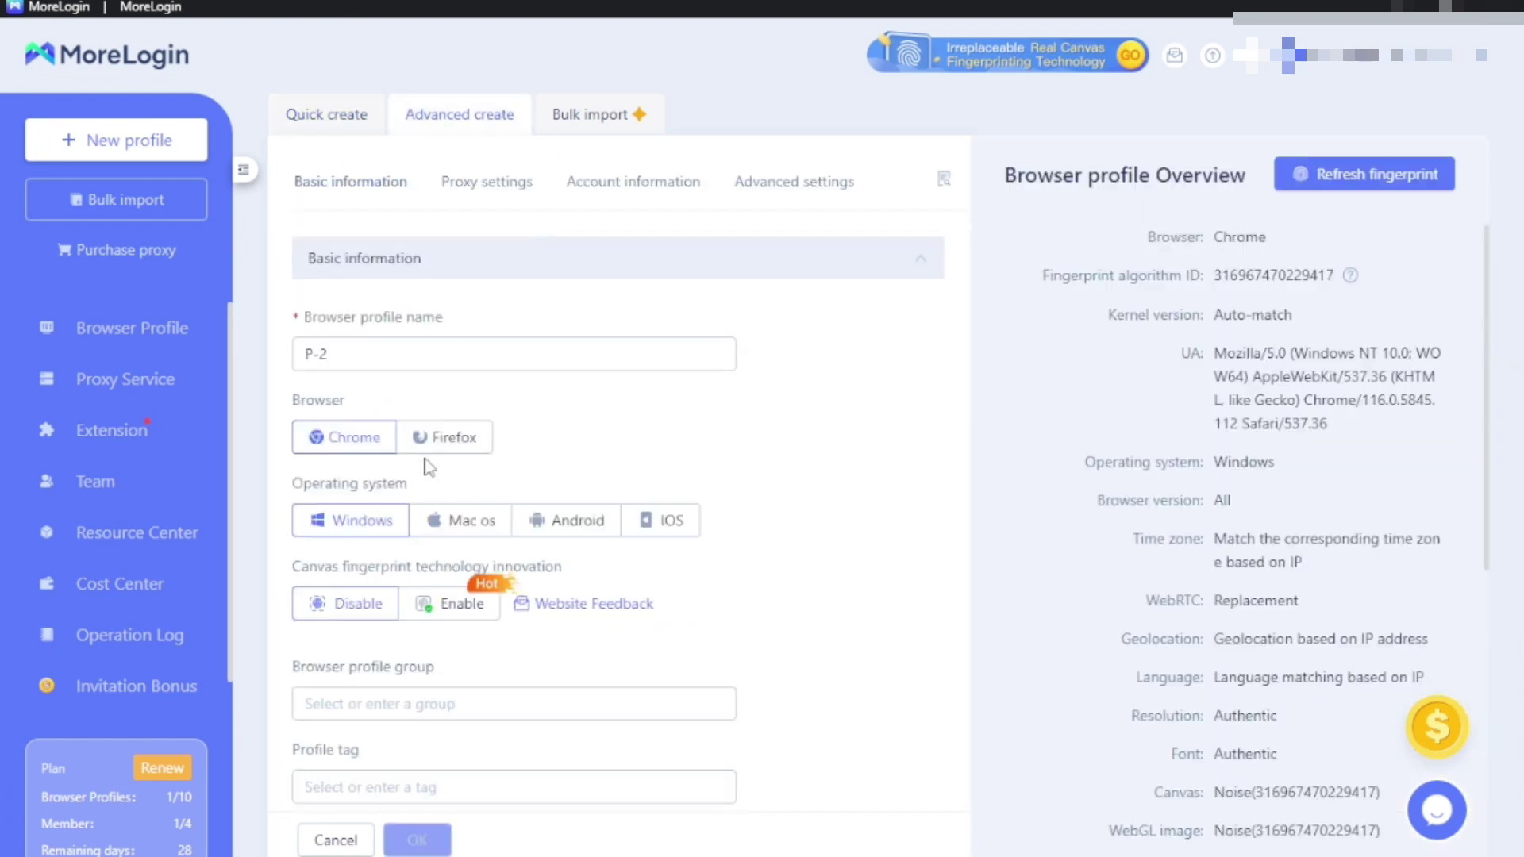
scroll(428, 467, "down", 8)
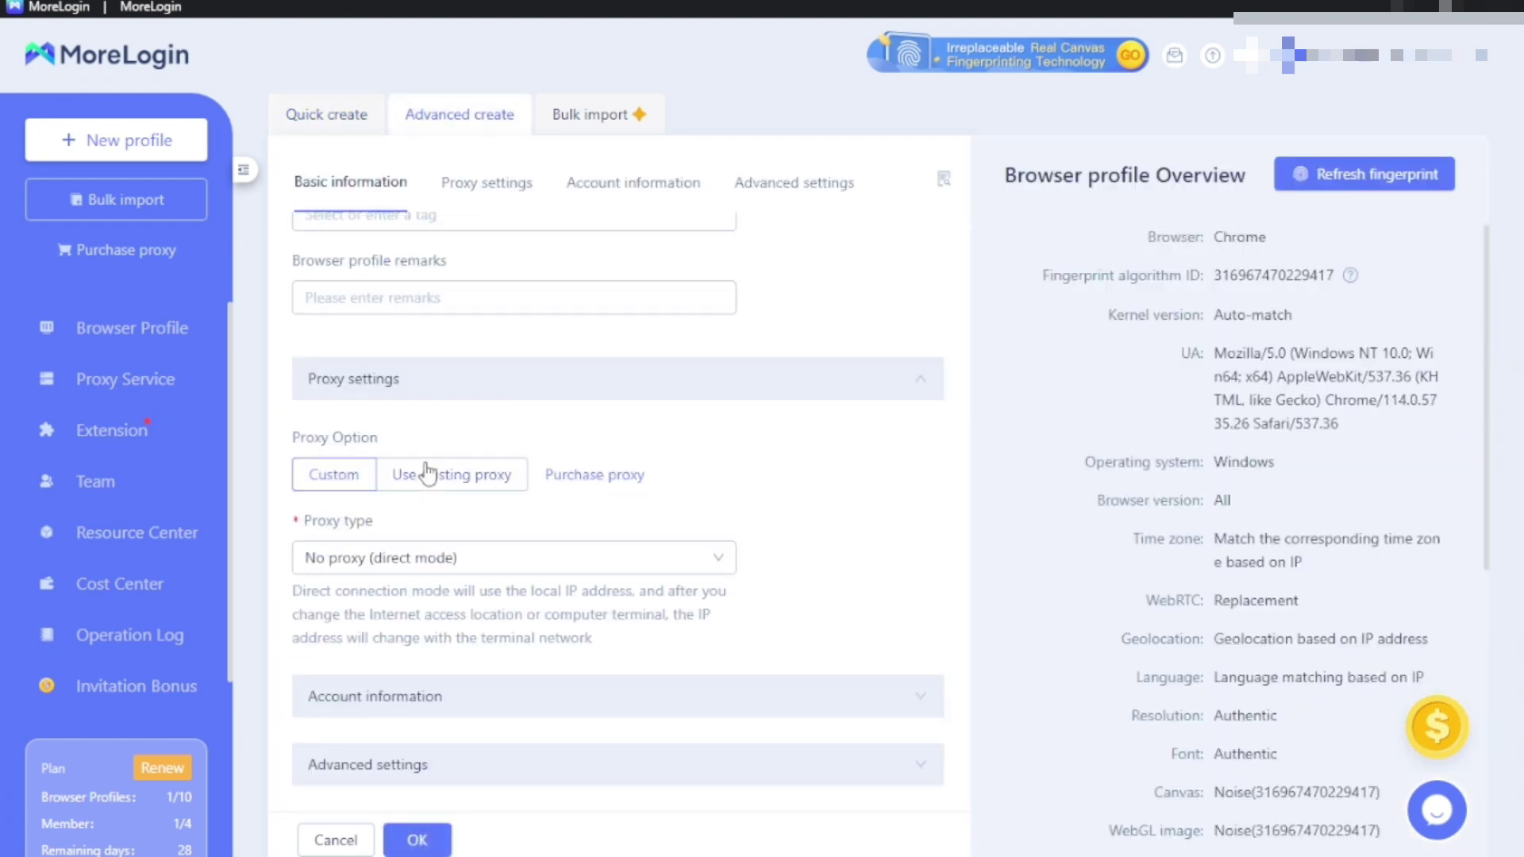
scroll(429, 473, "up", 8)
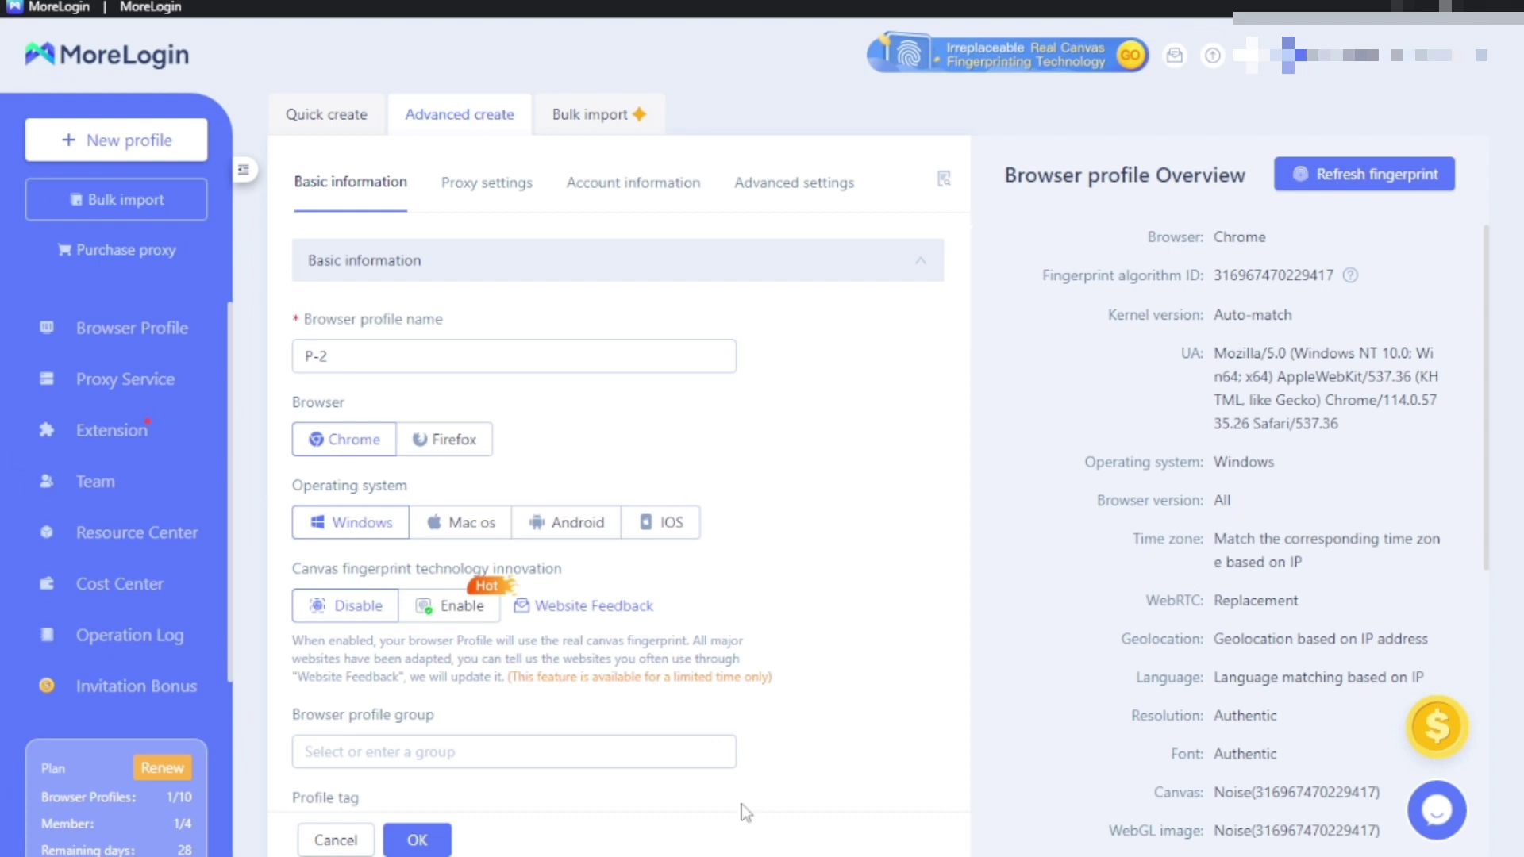
scroll(1307, 554, "down", 3)
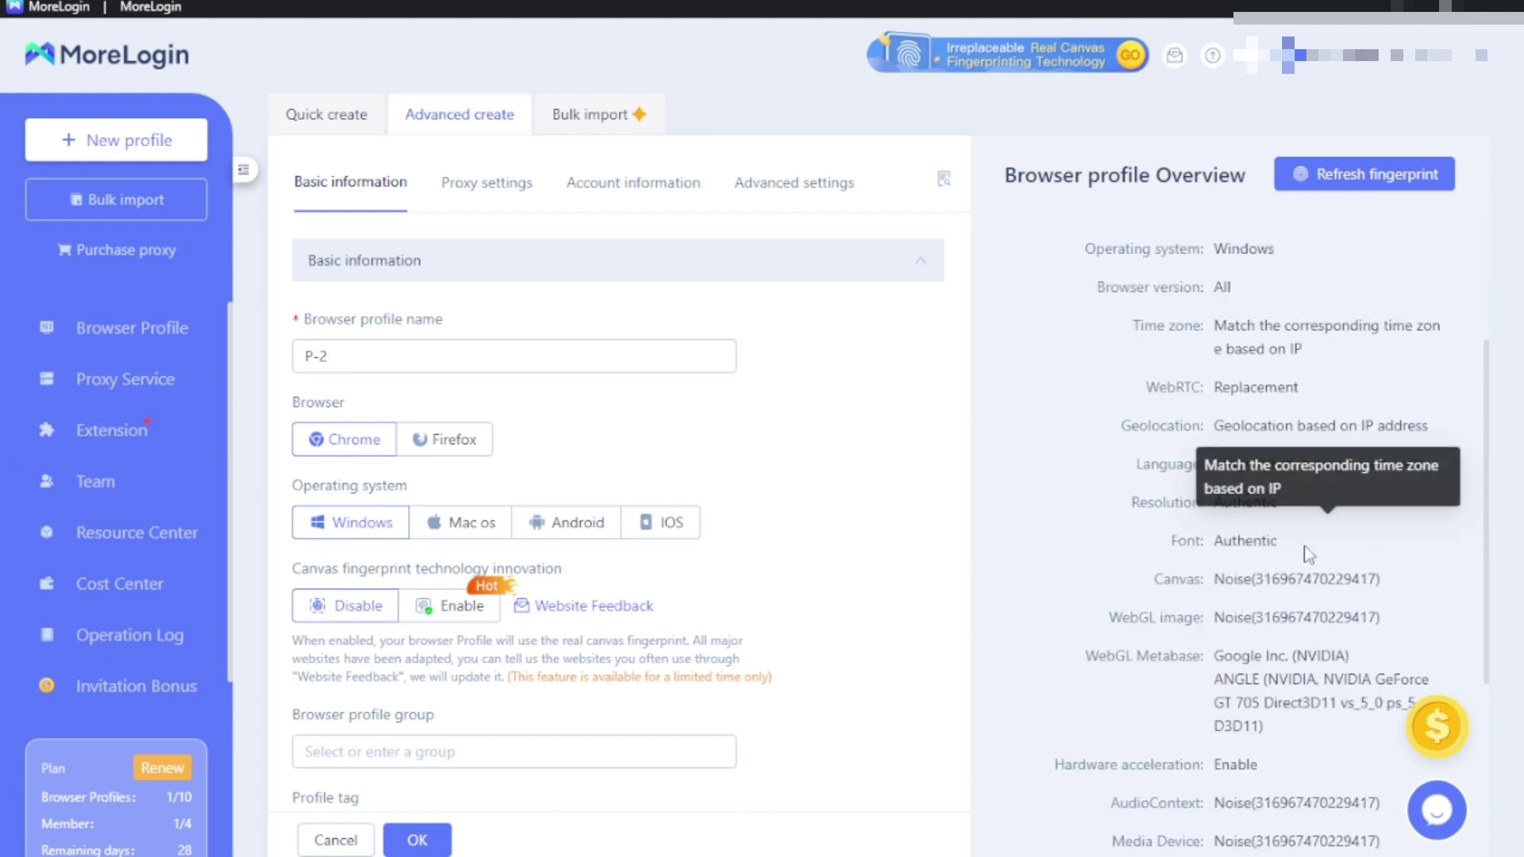
scroll(1307, 554, "down", 5)
scroll(1308, 557, "up", 8)
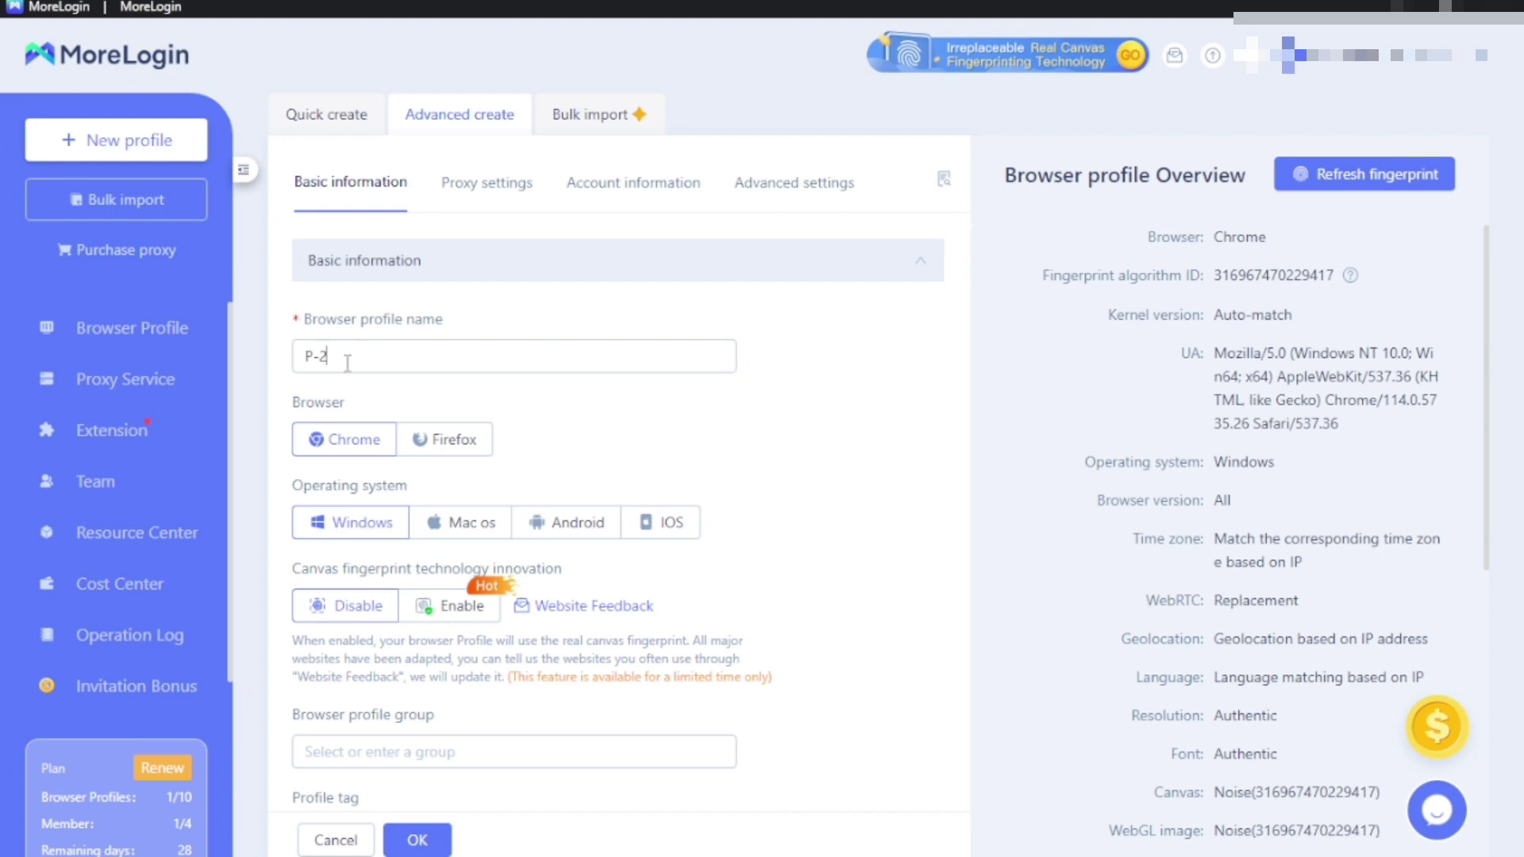
- Name the new browser profile arkham and choose Chrome as its browser
key("BackSpace")
key("BackSpace")
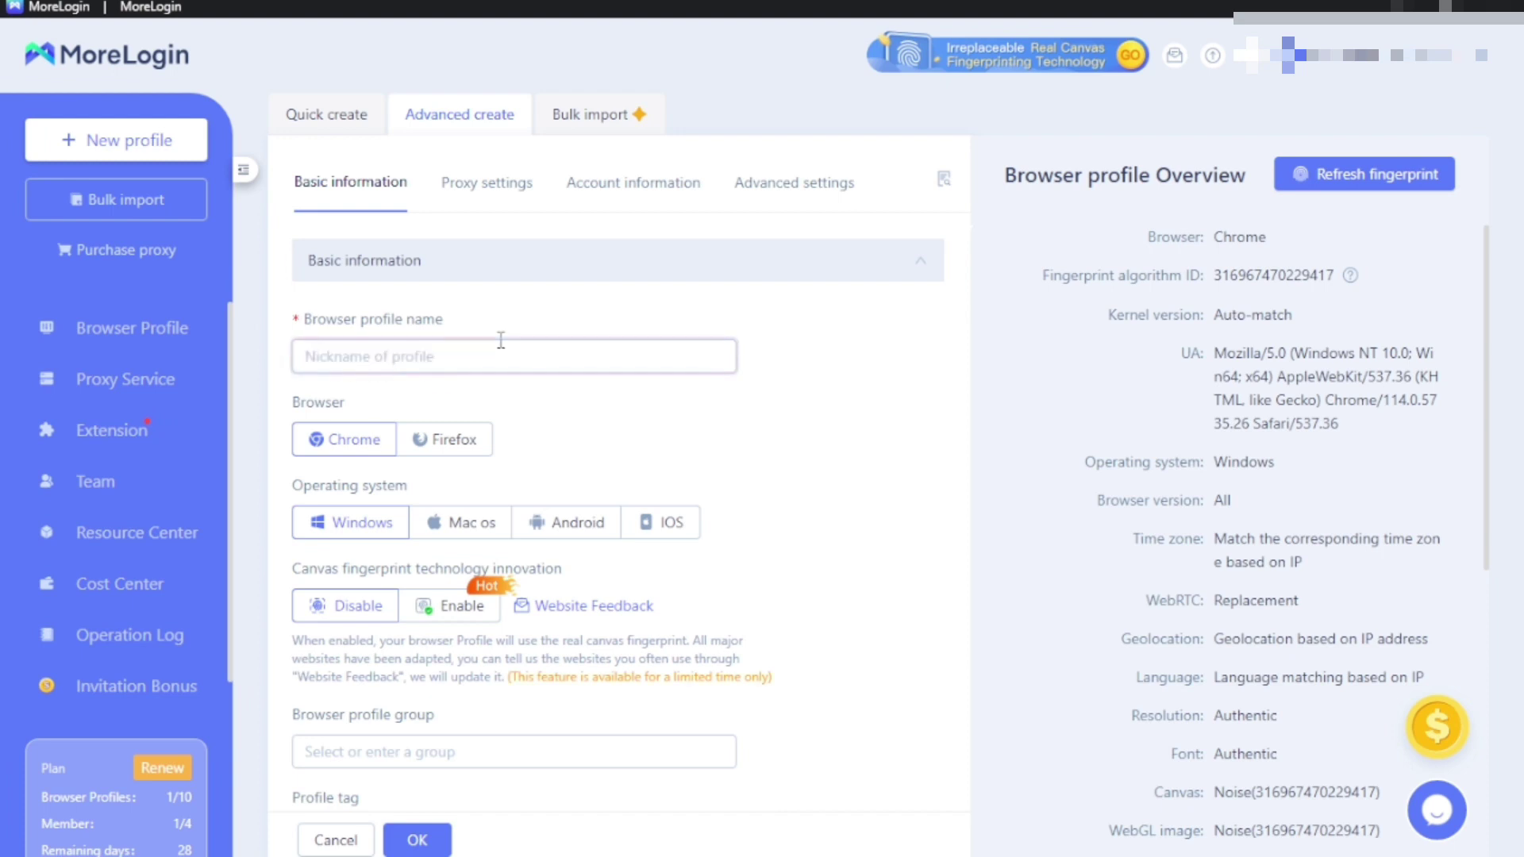
type("g")
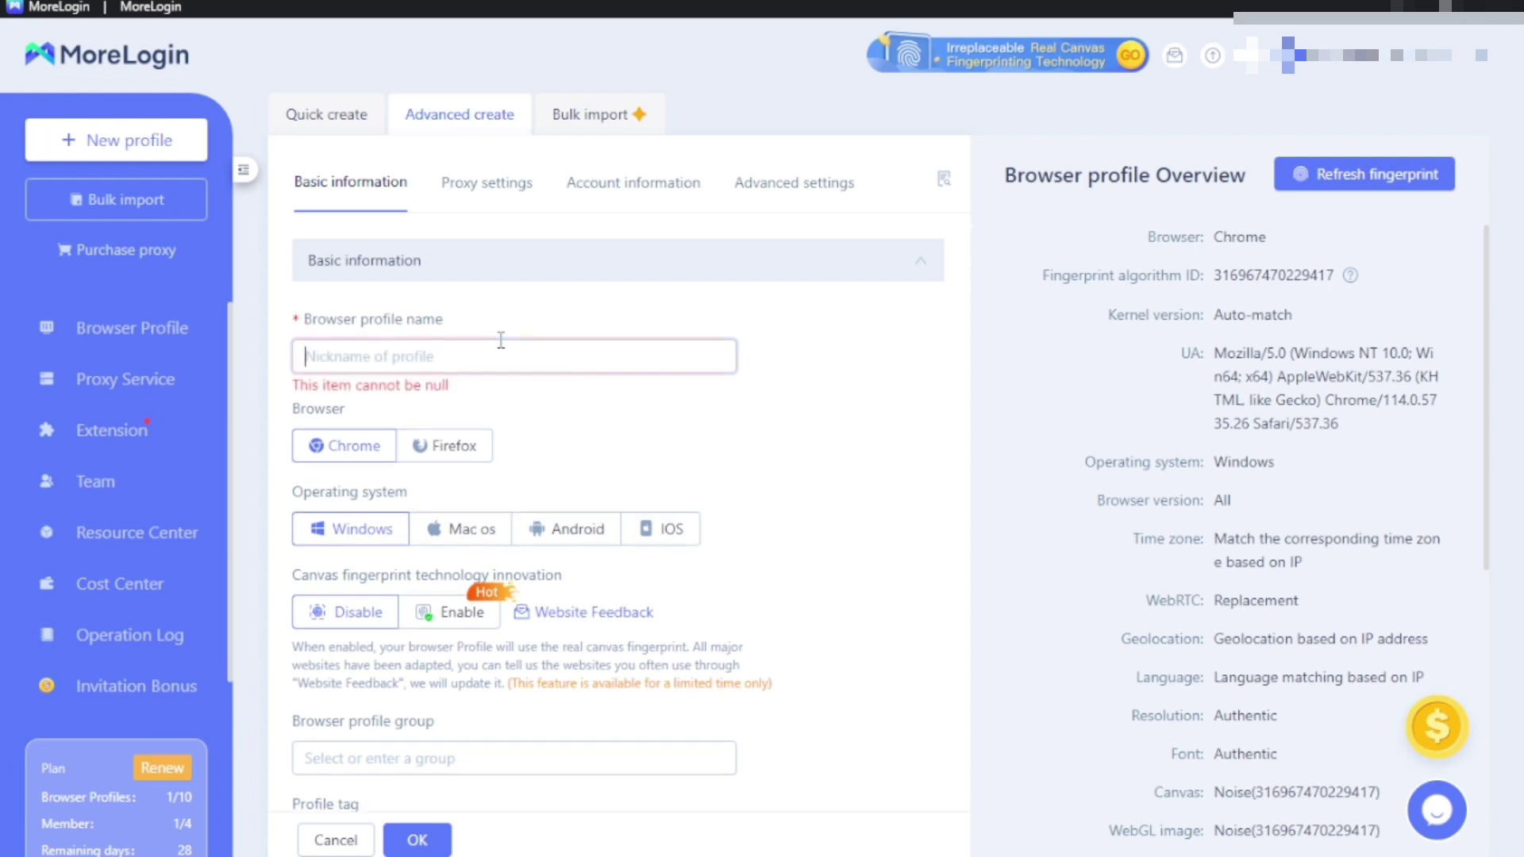
type("arkham")
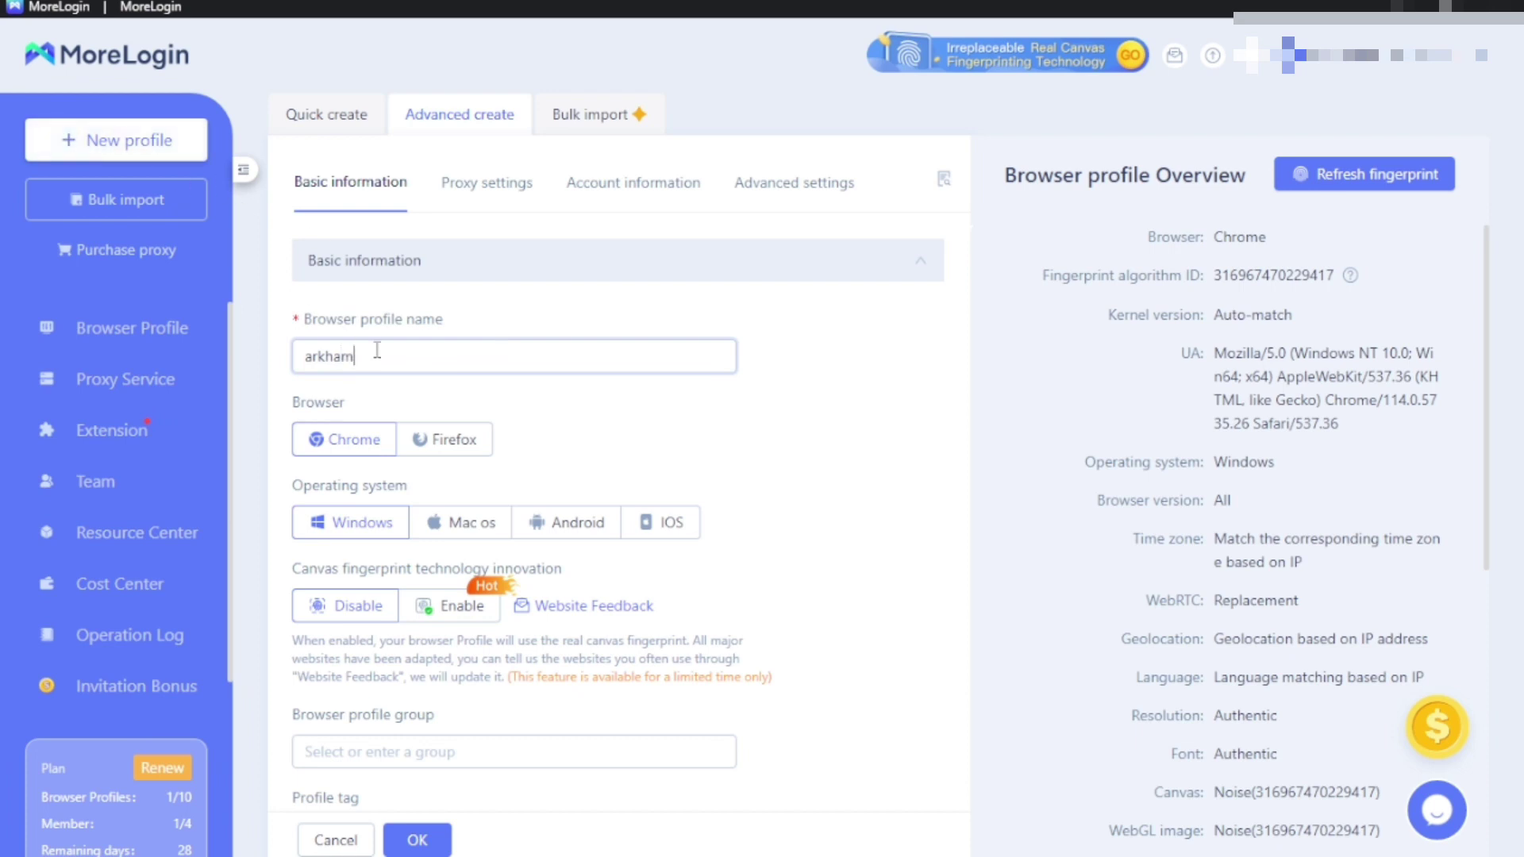
scroll(374, 381, "down", 1)
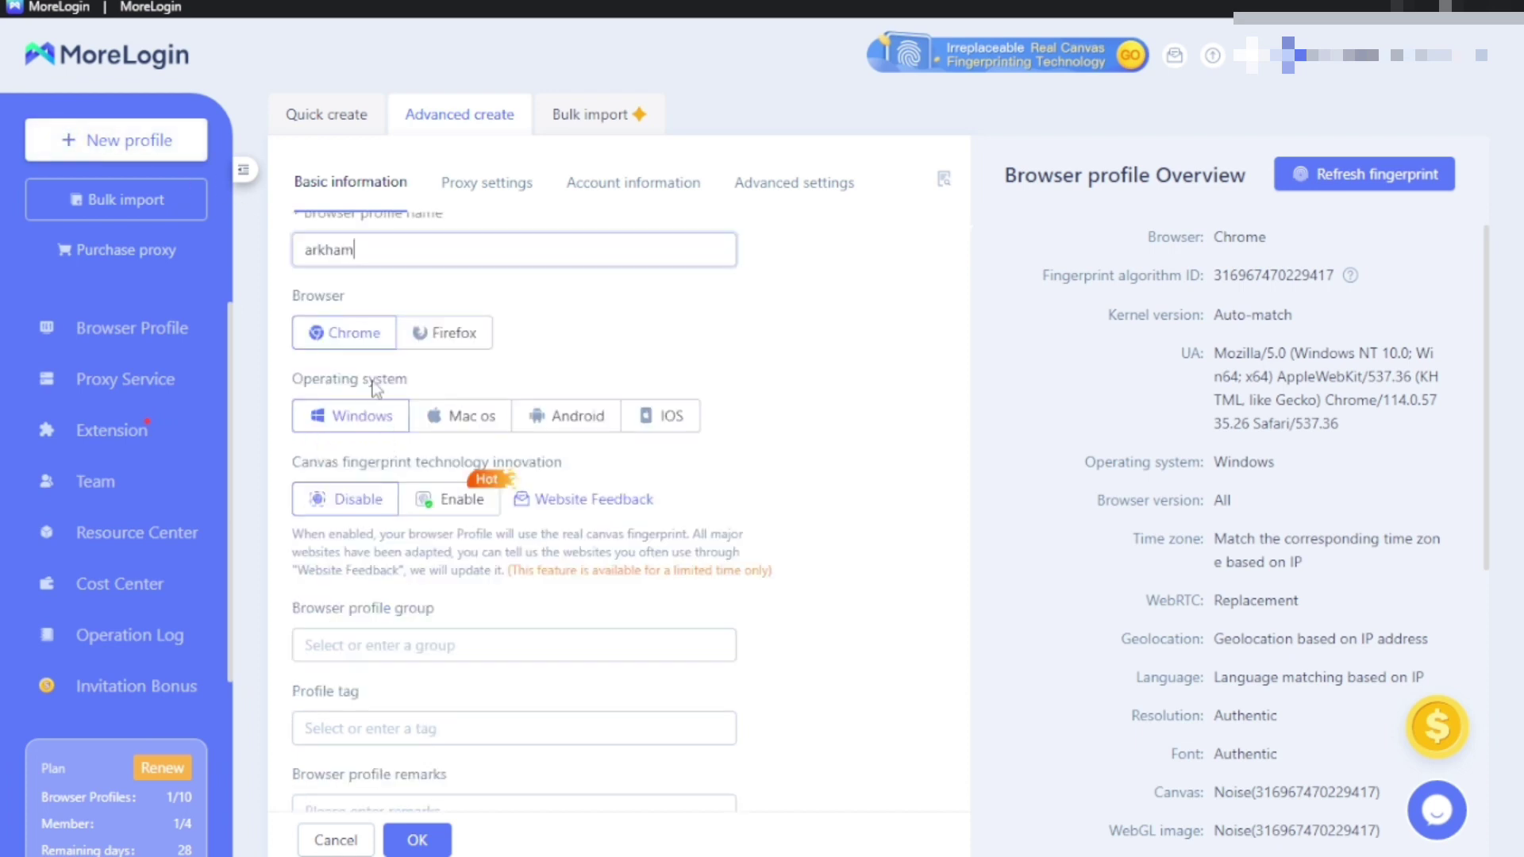
left_click(344, 333)
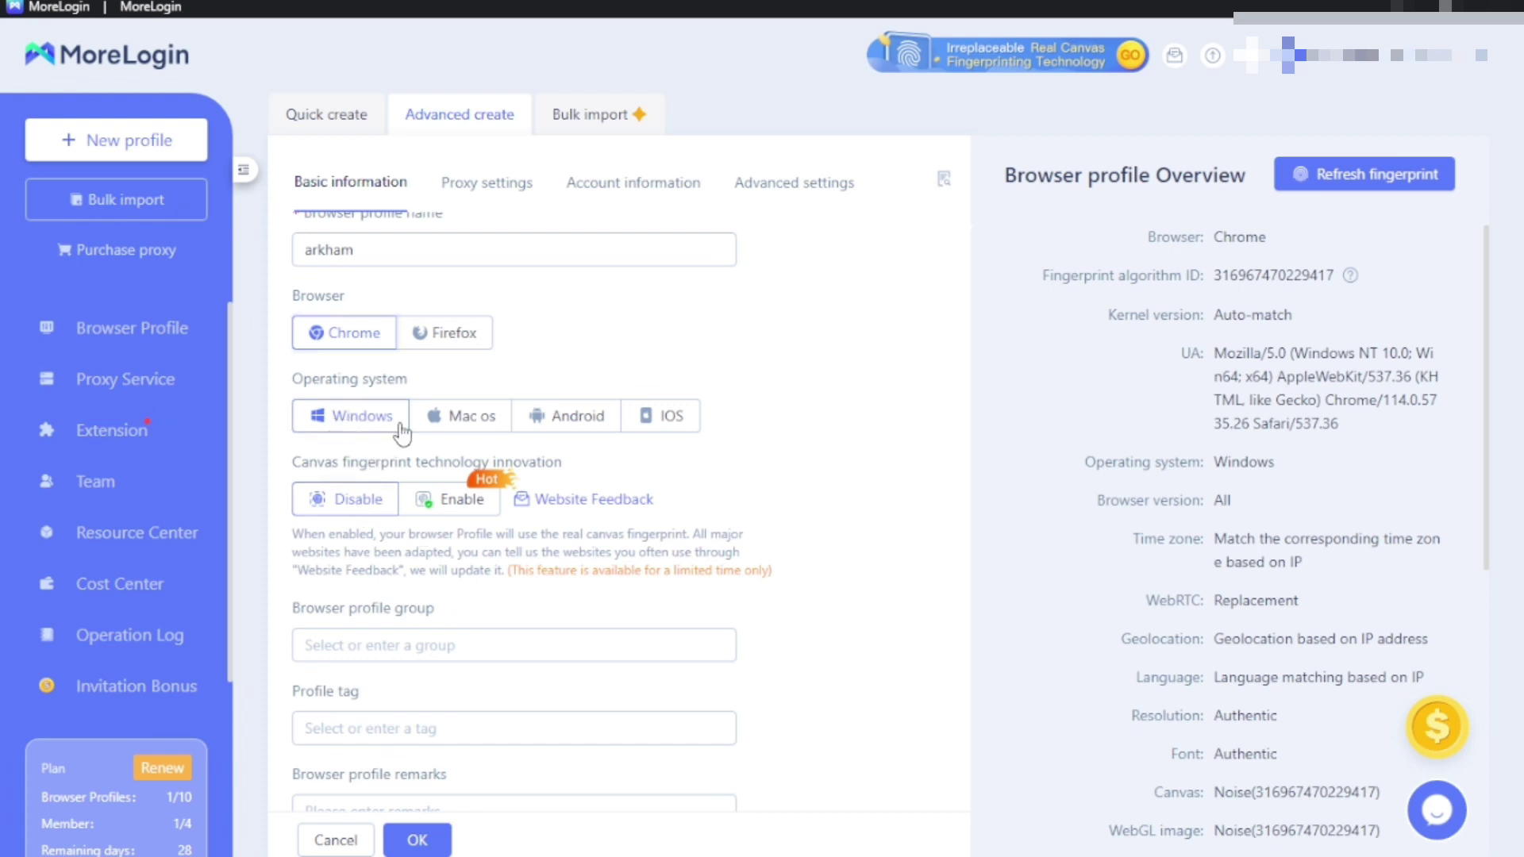
- Add a browser profile group named airdrop and assign the new profile to it
scroll(435, 512, "down", 3)
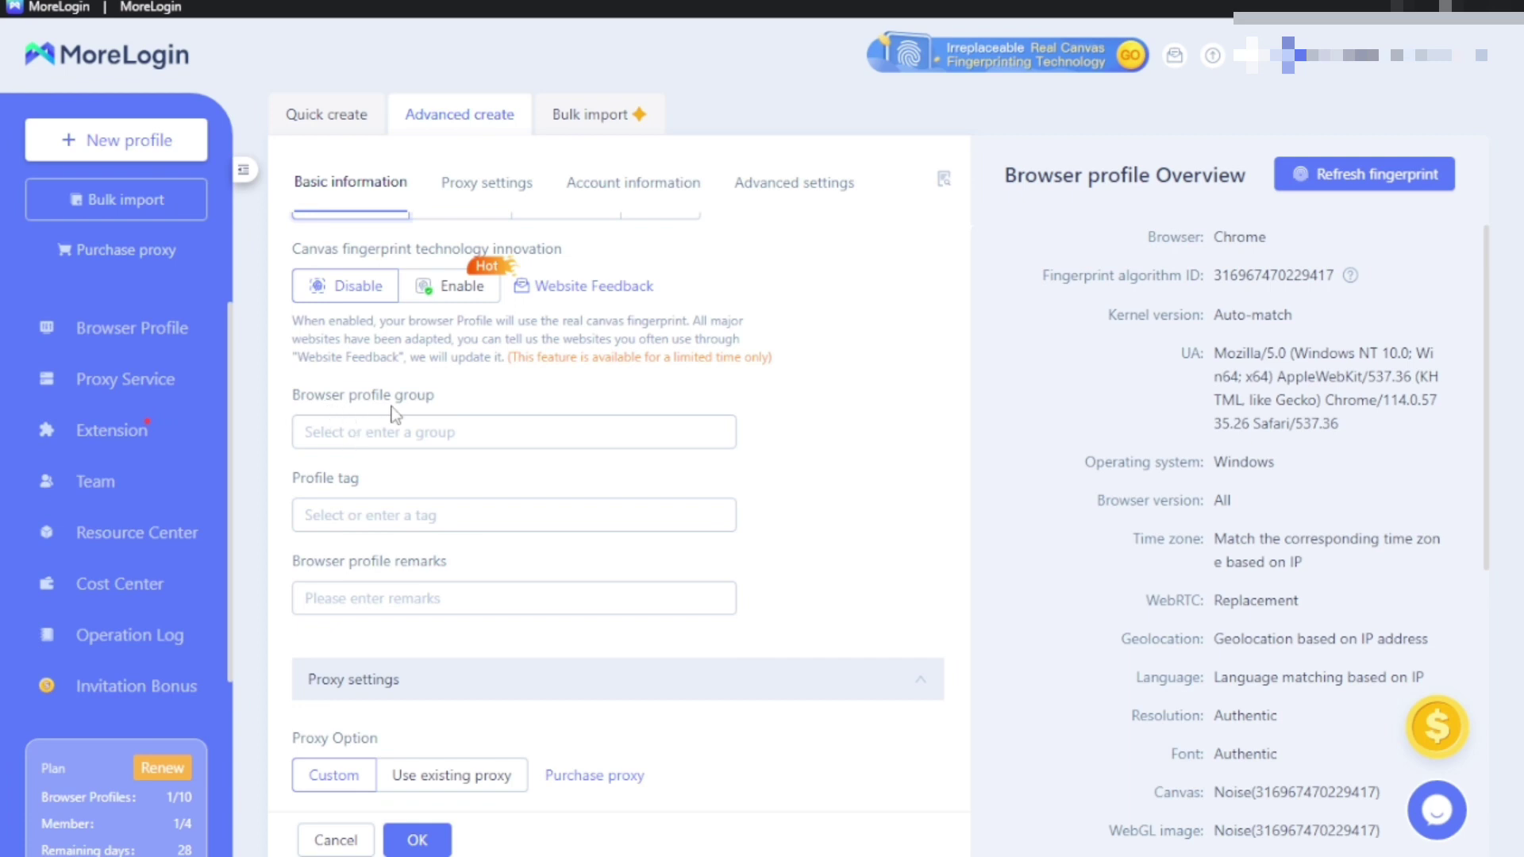
left_click(388, 441)
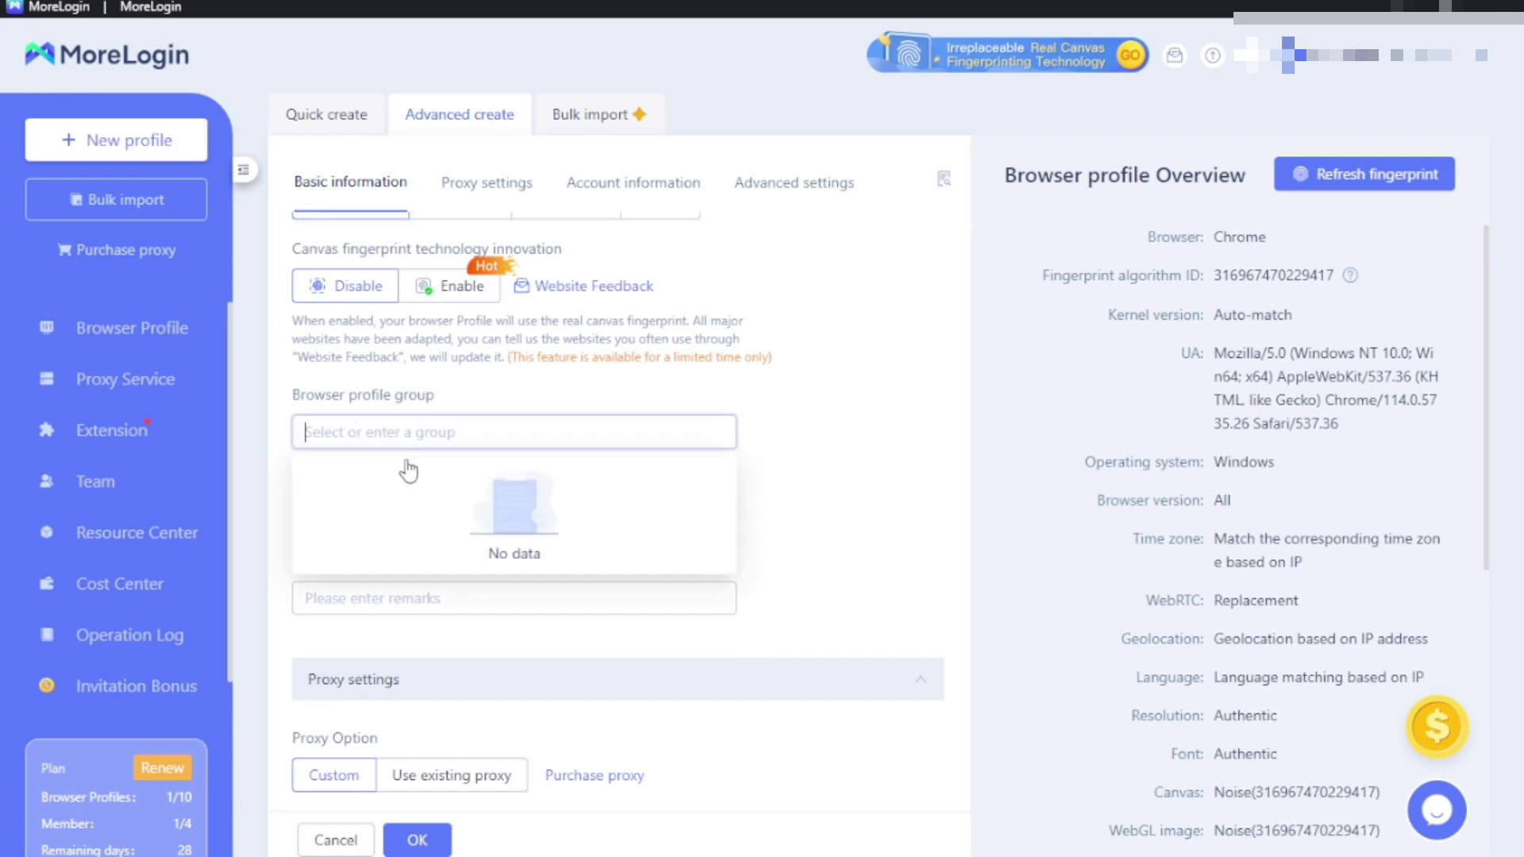
type("a")
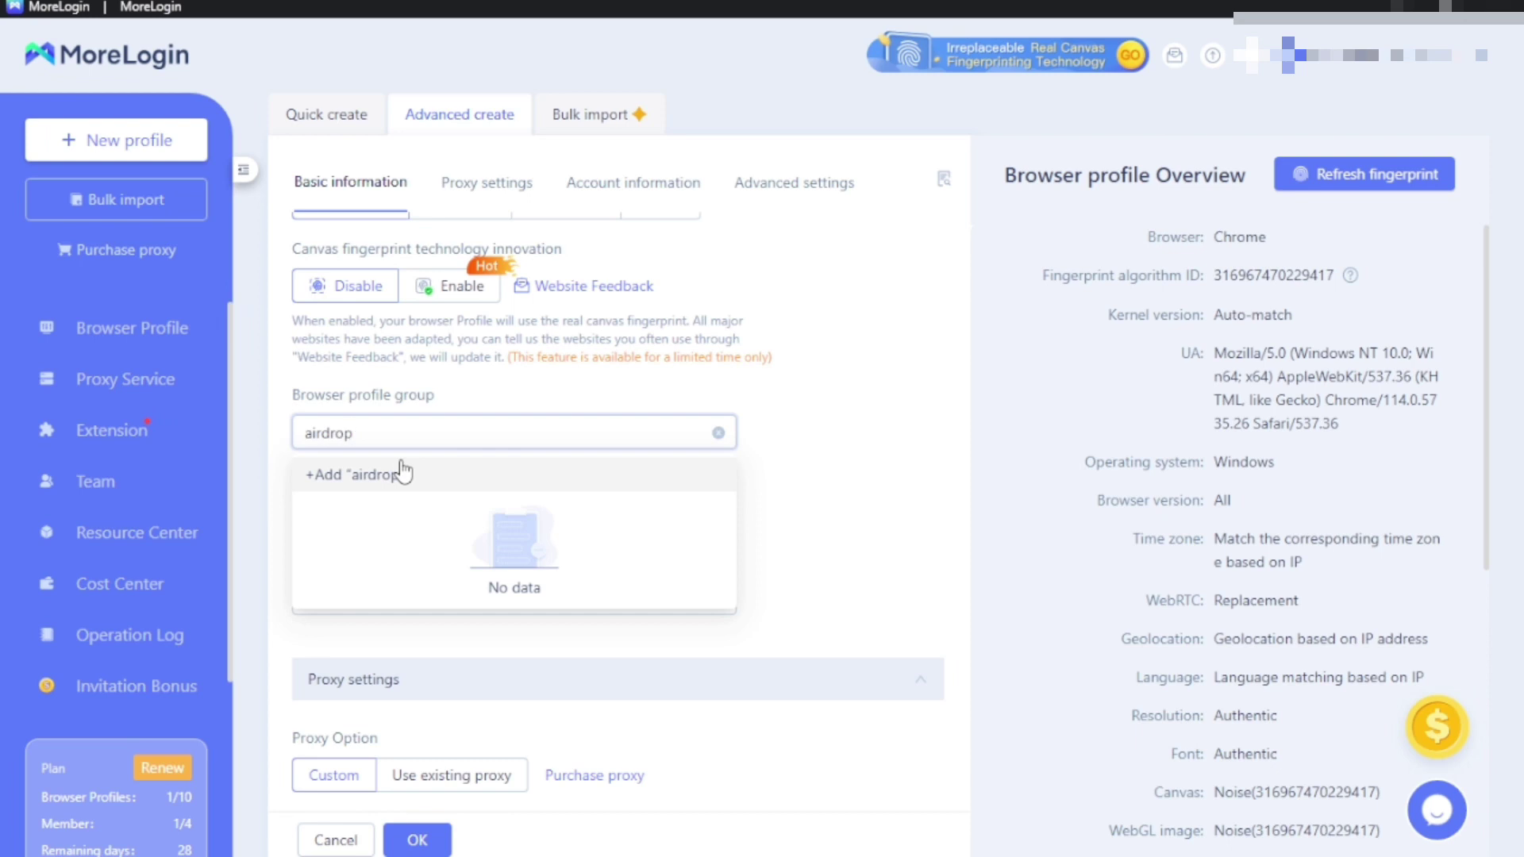
type("irdrop")
left_click(386, 478)
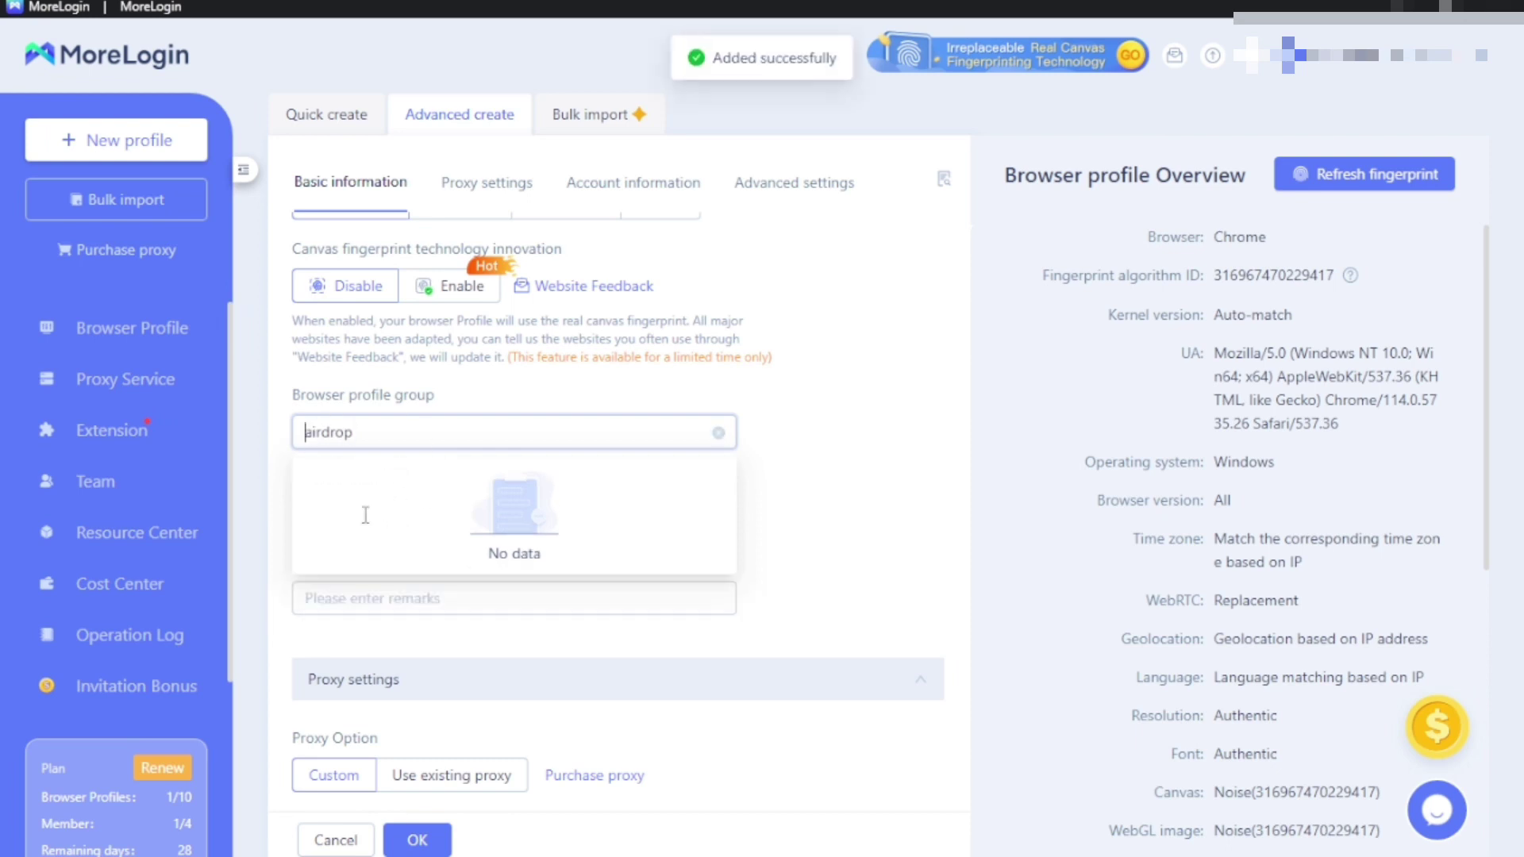
- Create the red profile tag "airdrop," and apply it to the new profile
left_click(332, 513)
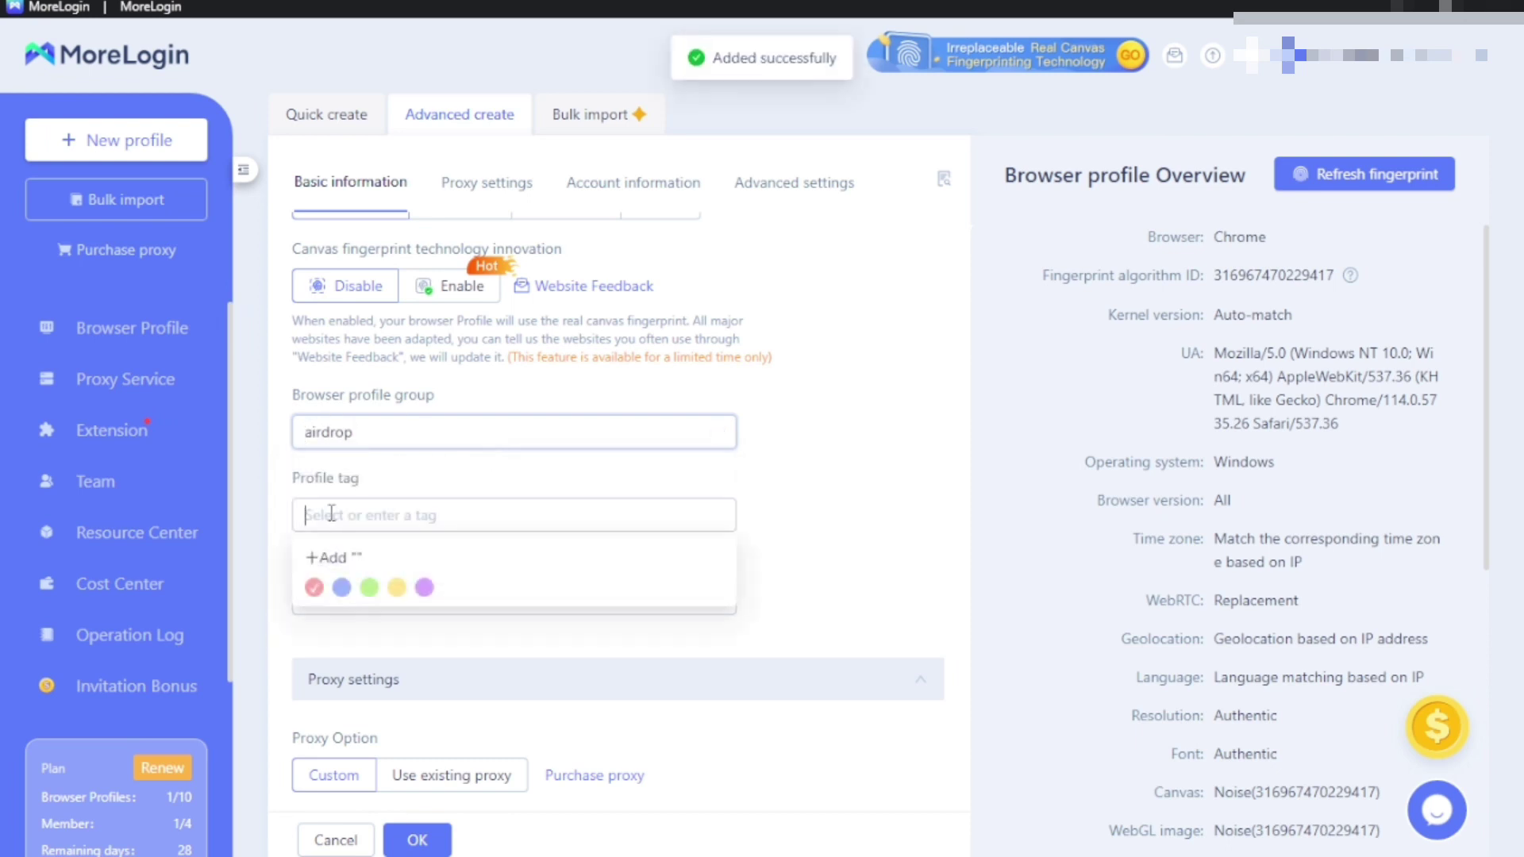
type("airdrop,")
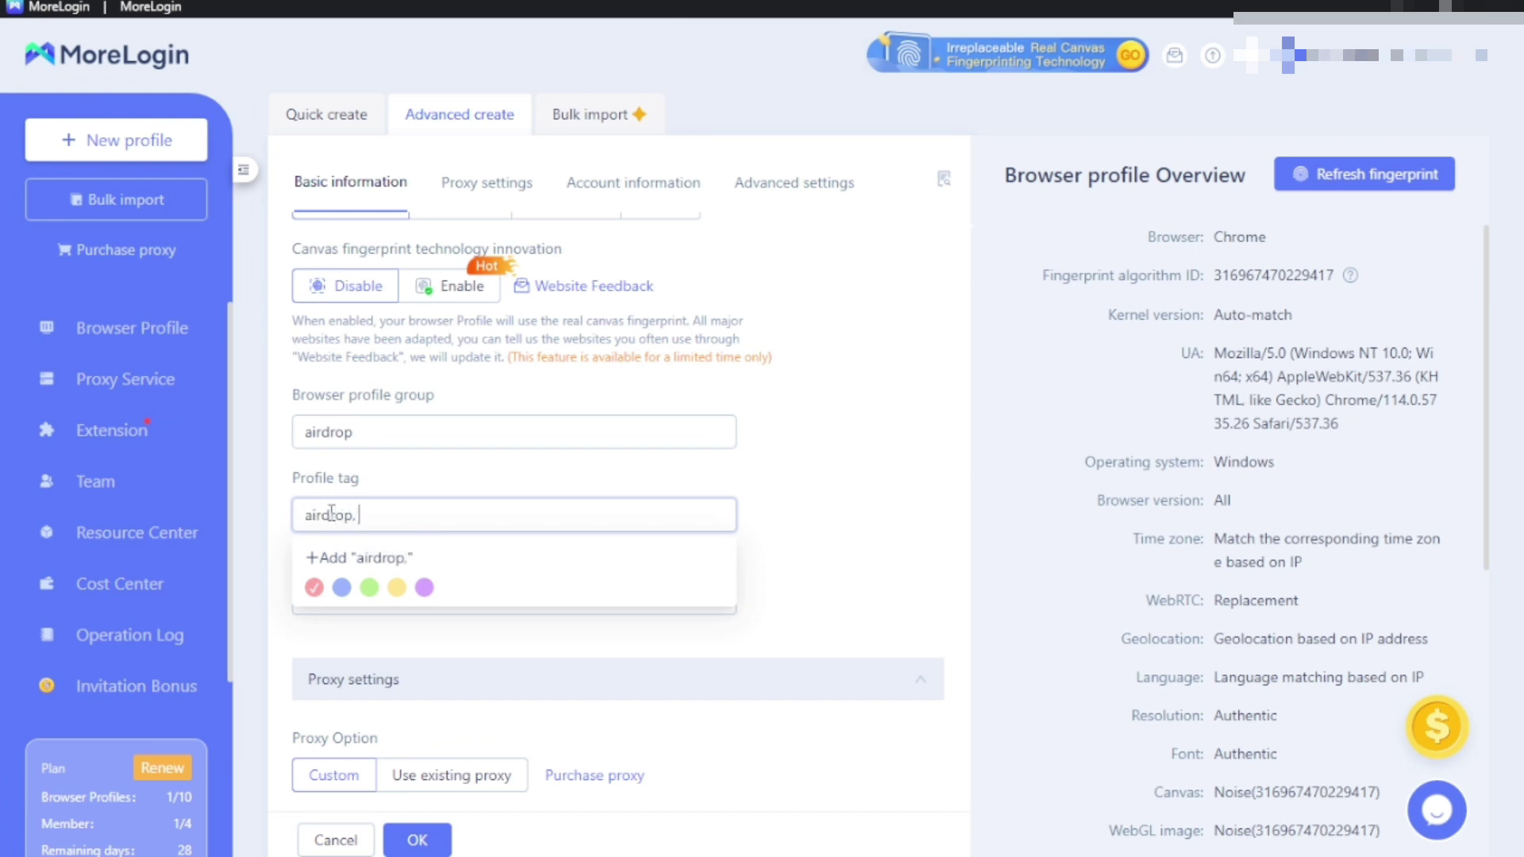
left_click(355, 564)
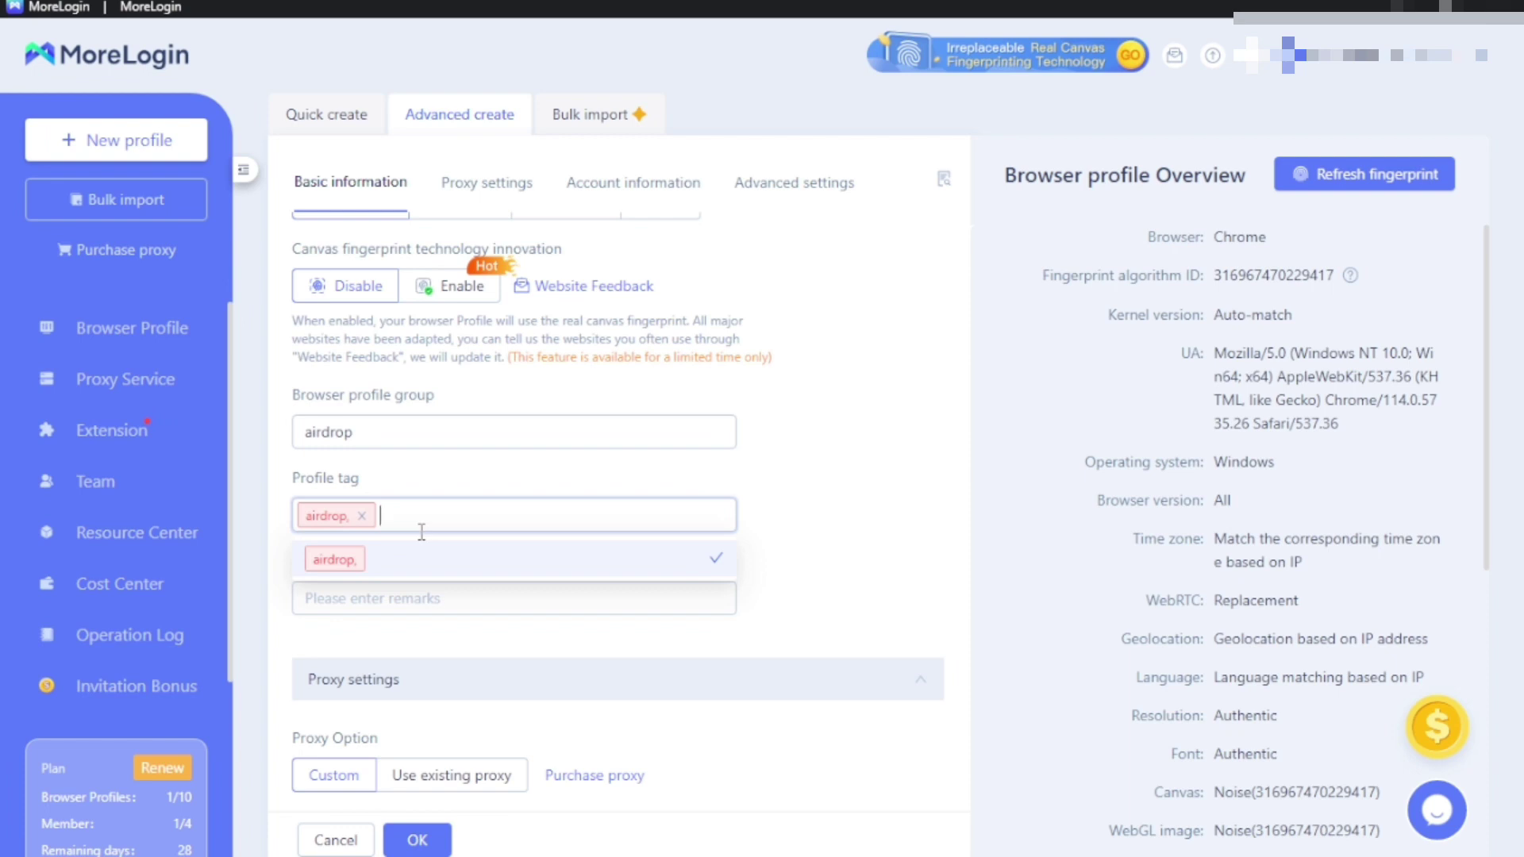
- Create the red profile tag "arkham," and add it to the new profile alongside the airdrop tag
type("arkh")
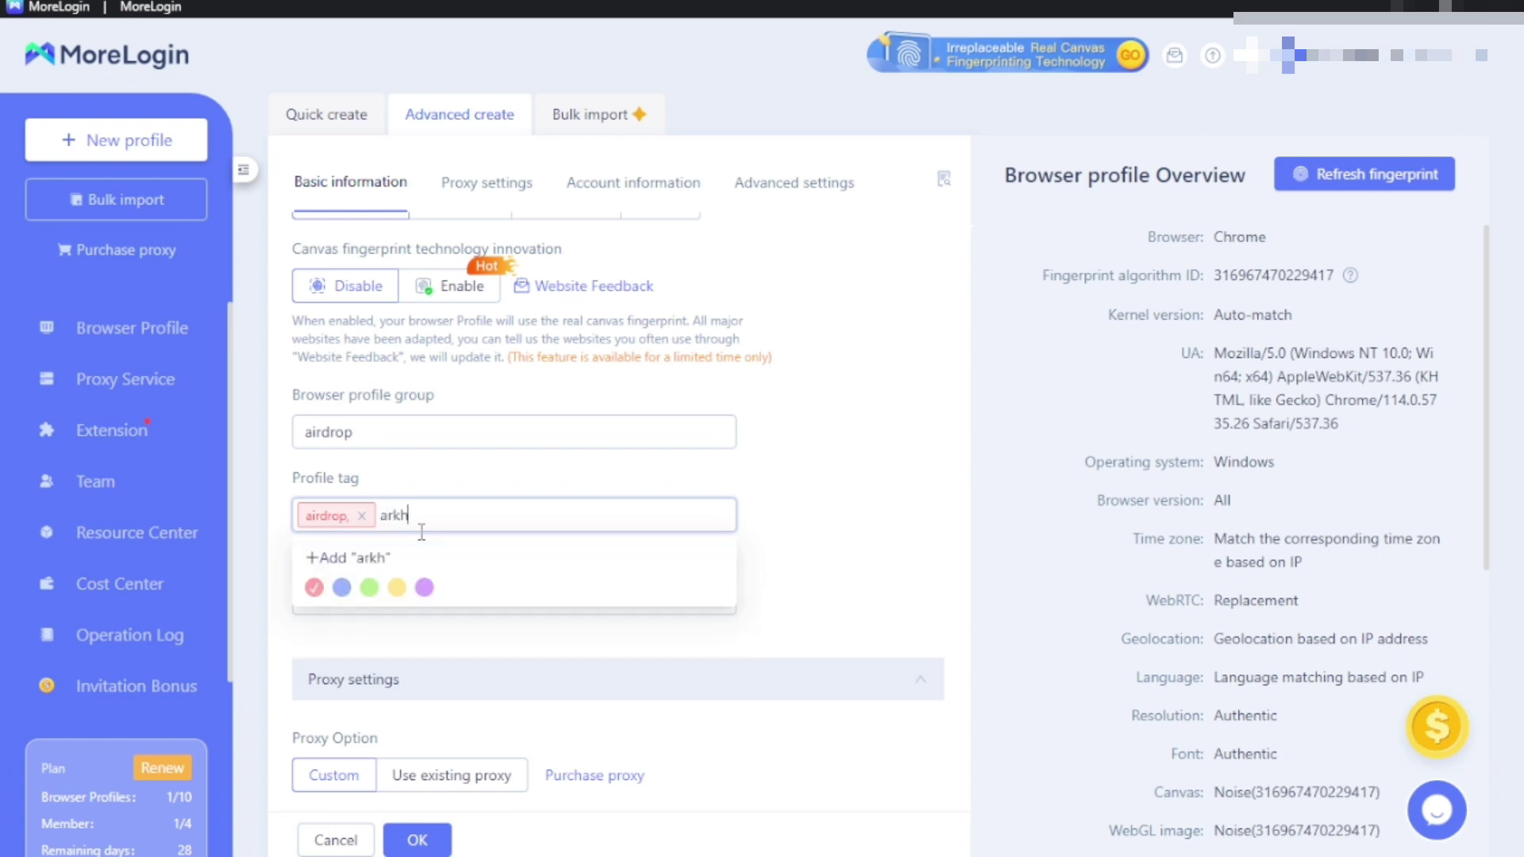
type("am,")
left_click(406, 562)
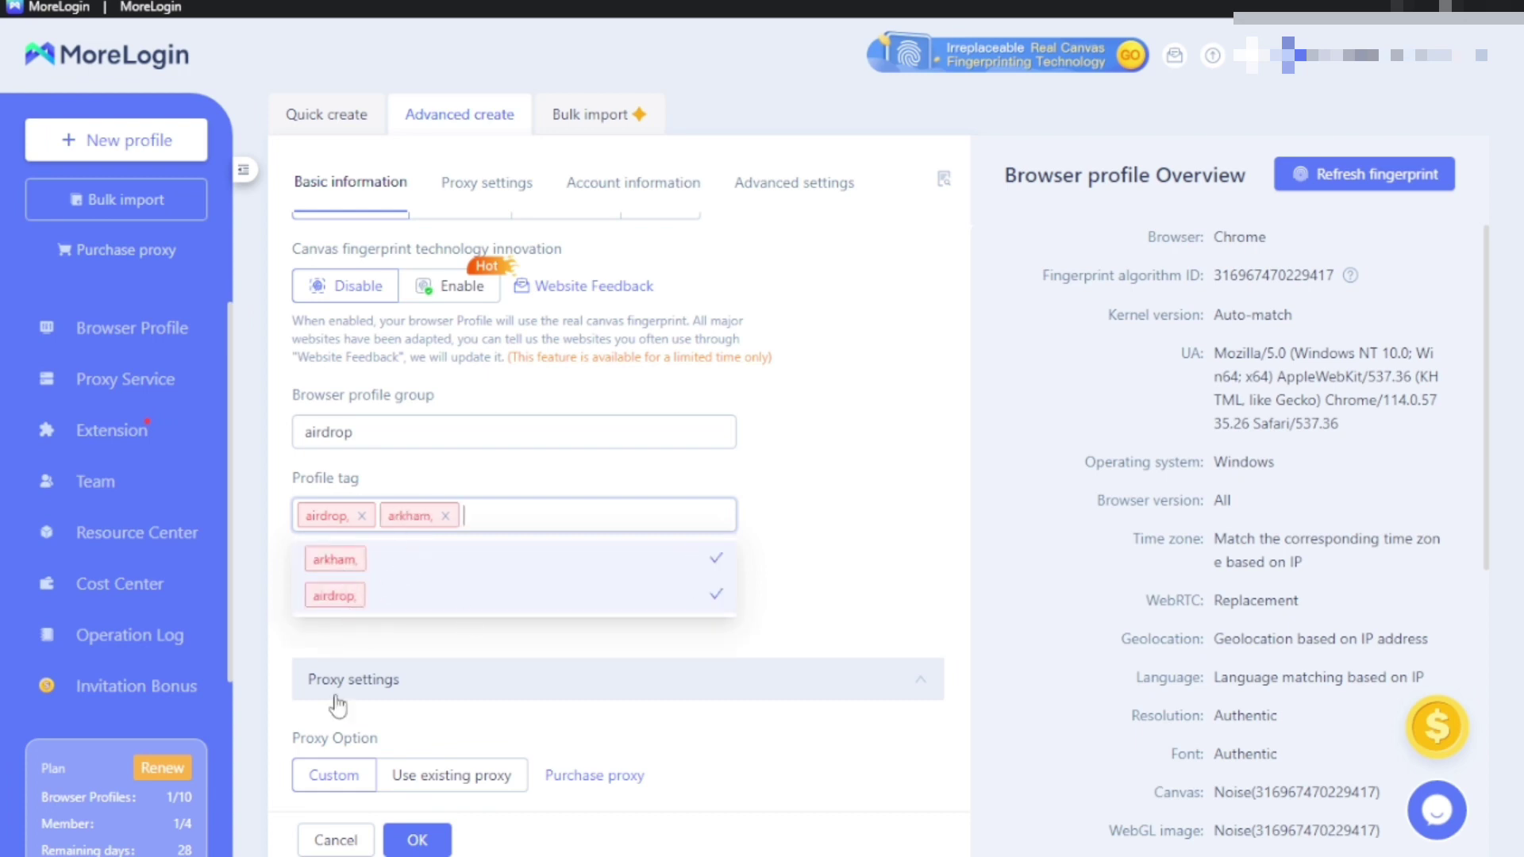
- Review the new profile's proxy options and the available proxy types, leaving No proxy (direct mode) selected
scroll(365, 712, "down", 1)
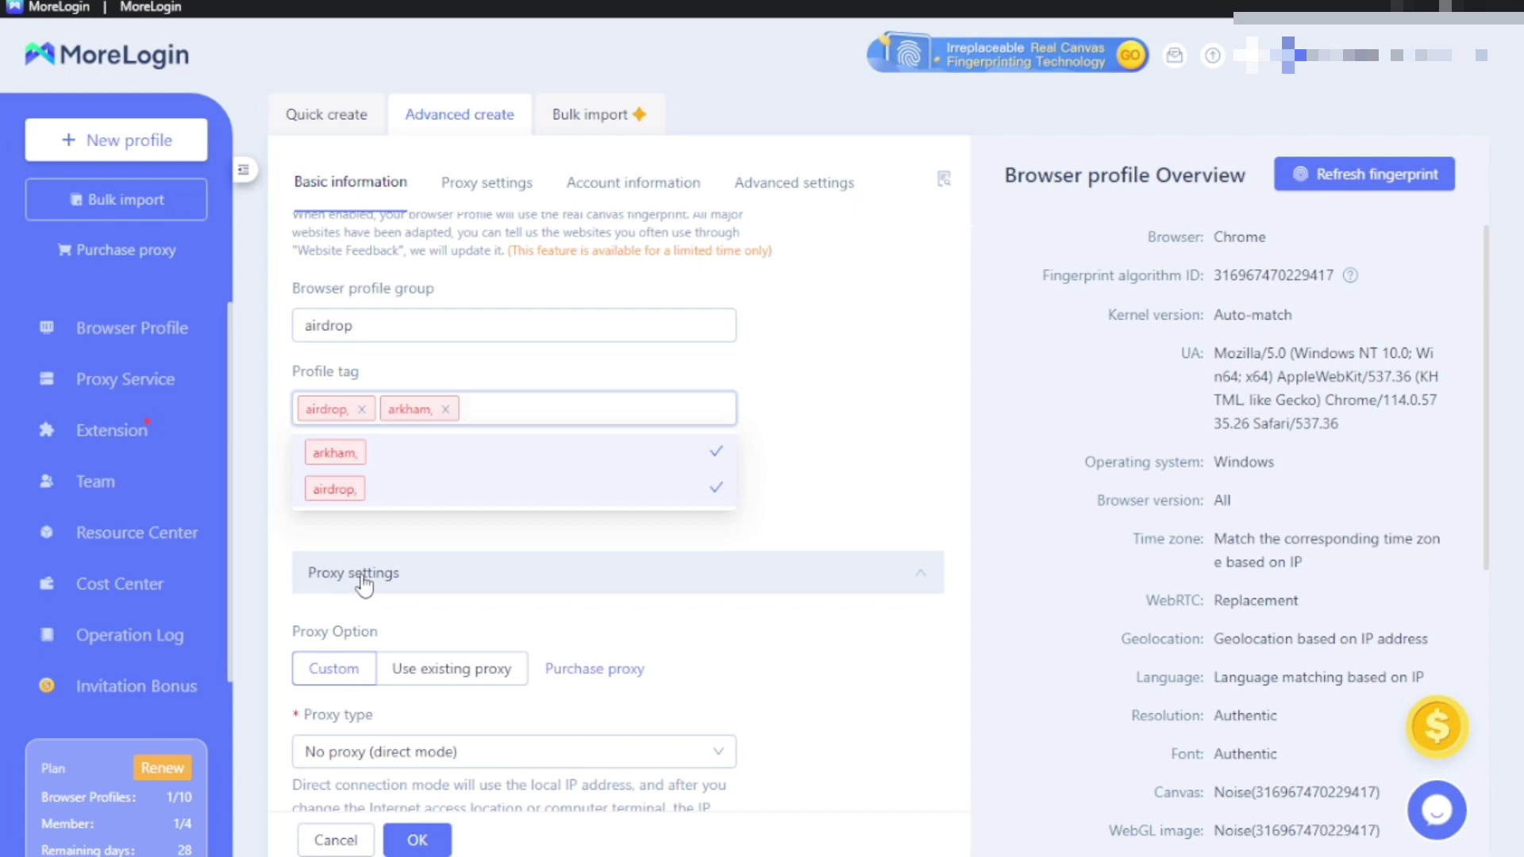
scroll(364, 585, "down", 1)
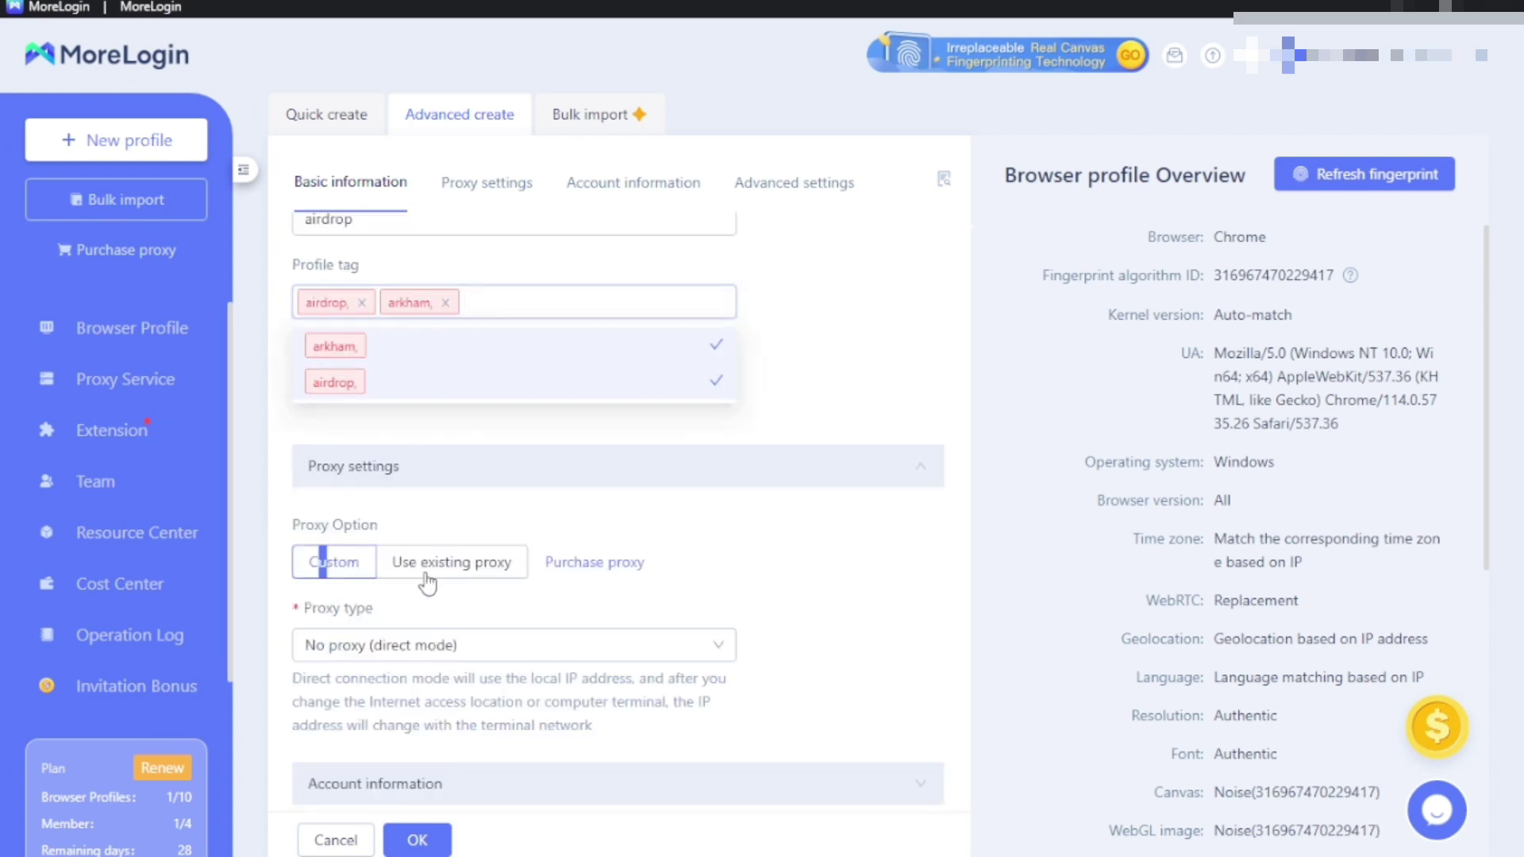
scroll(373, 631, "down", 1)
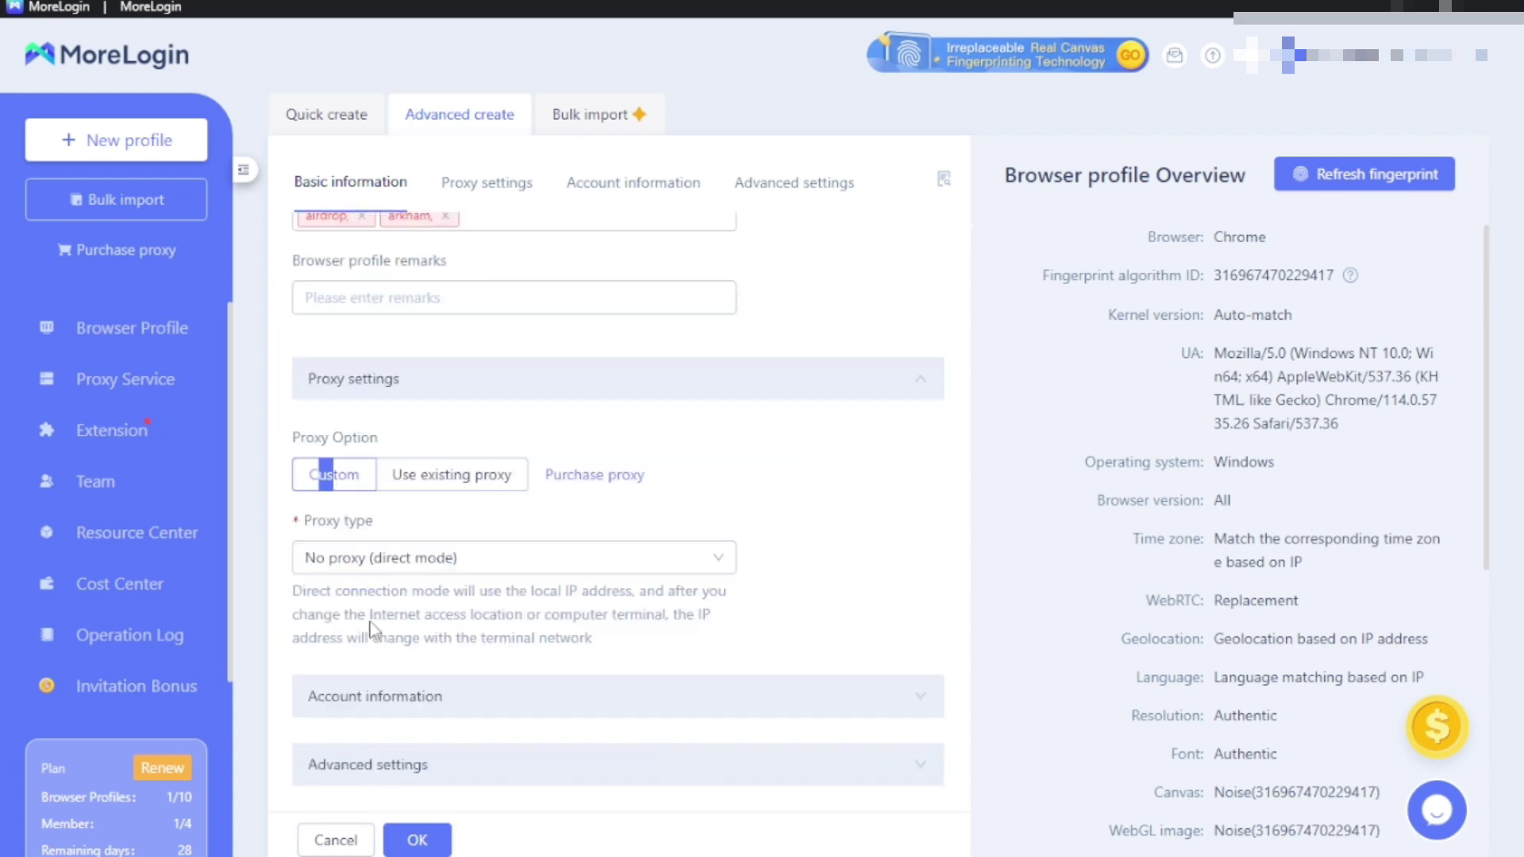
left_click(397, 559)
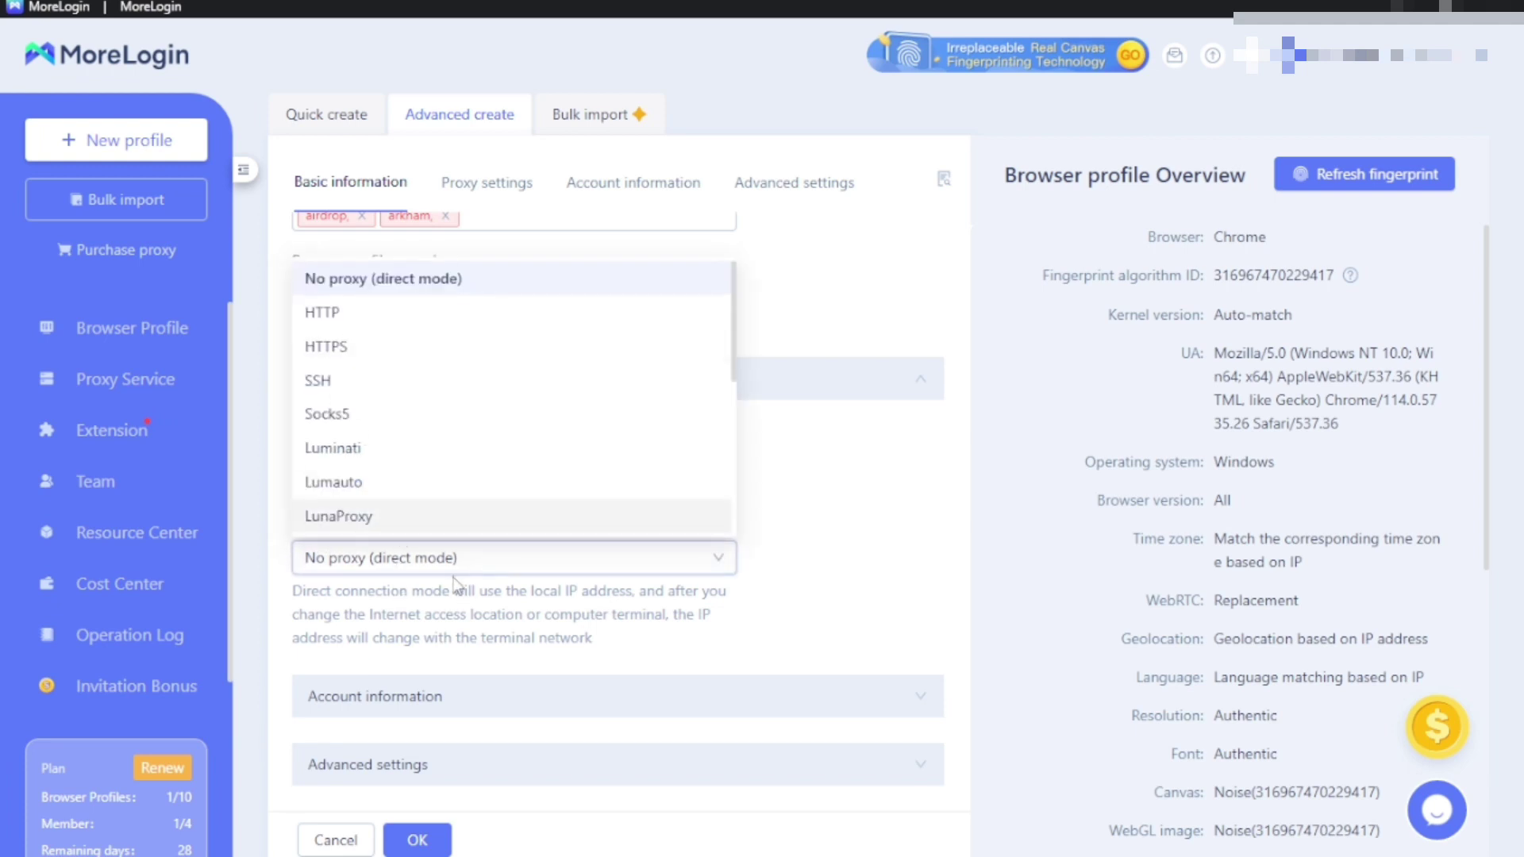
left_click(443, 562)
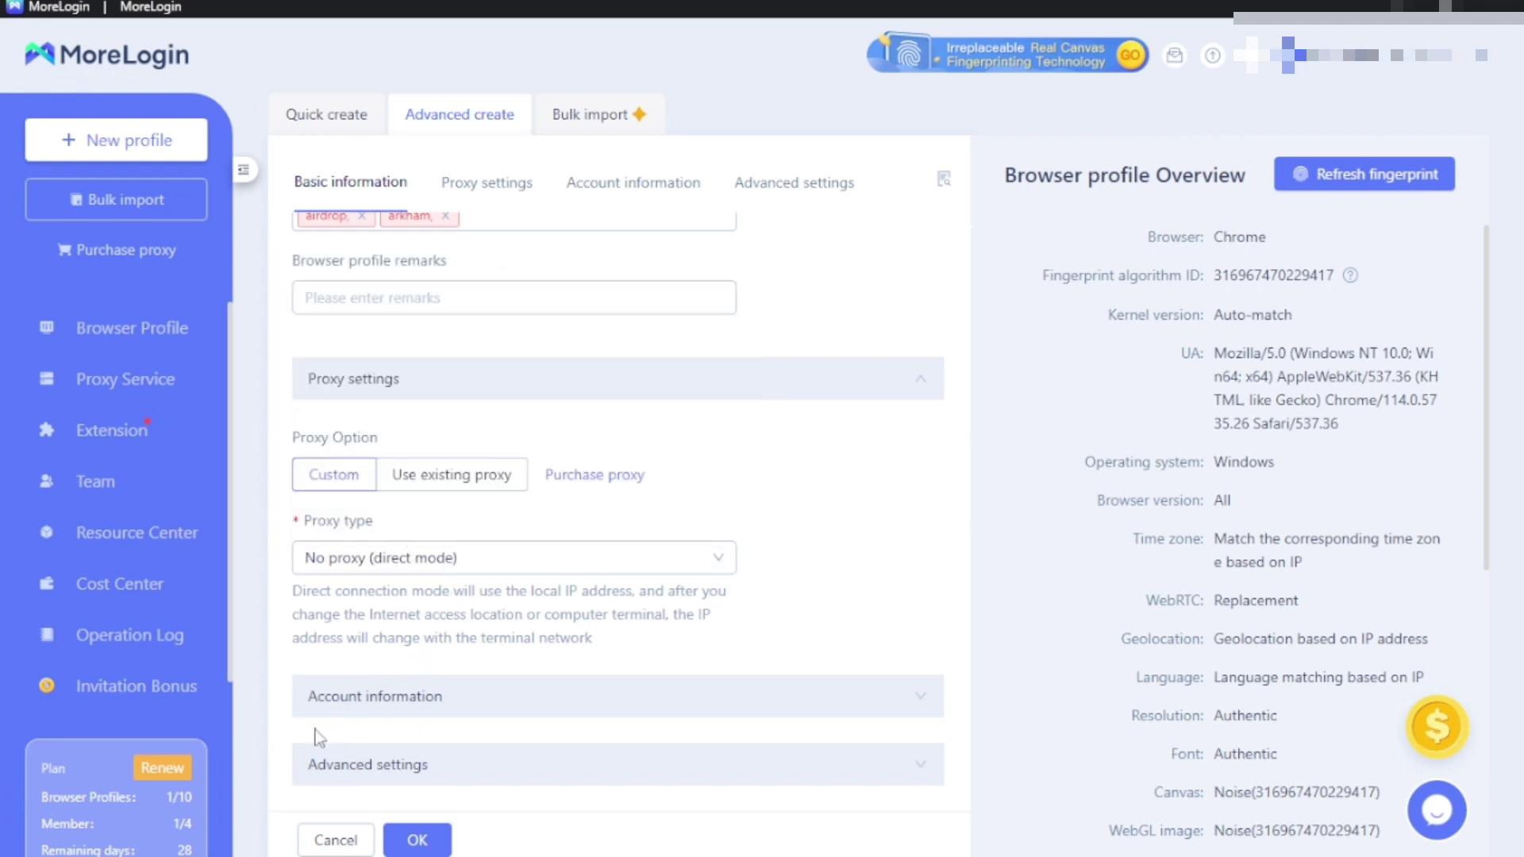
- Expand the Advanced settings and examine the fingerprint options, from kernel version and UA through WebRTC, Canvas, WebGL and hardware
left_click(461, 764)
scroll(461, 763, "down", 2)
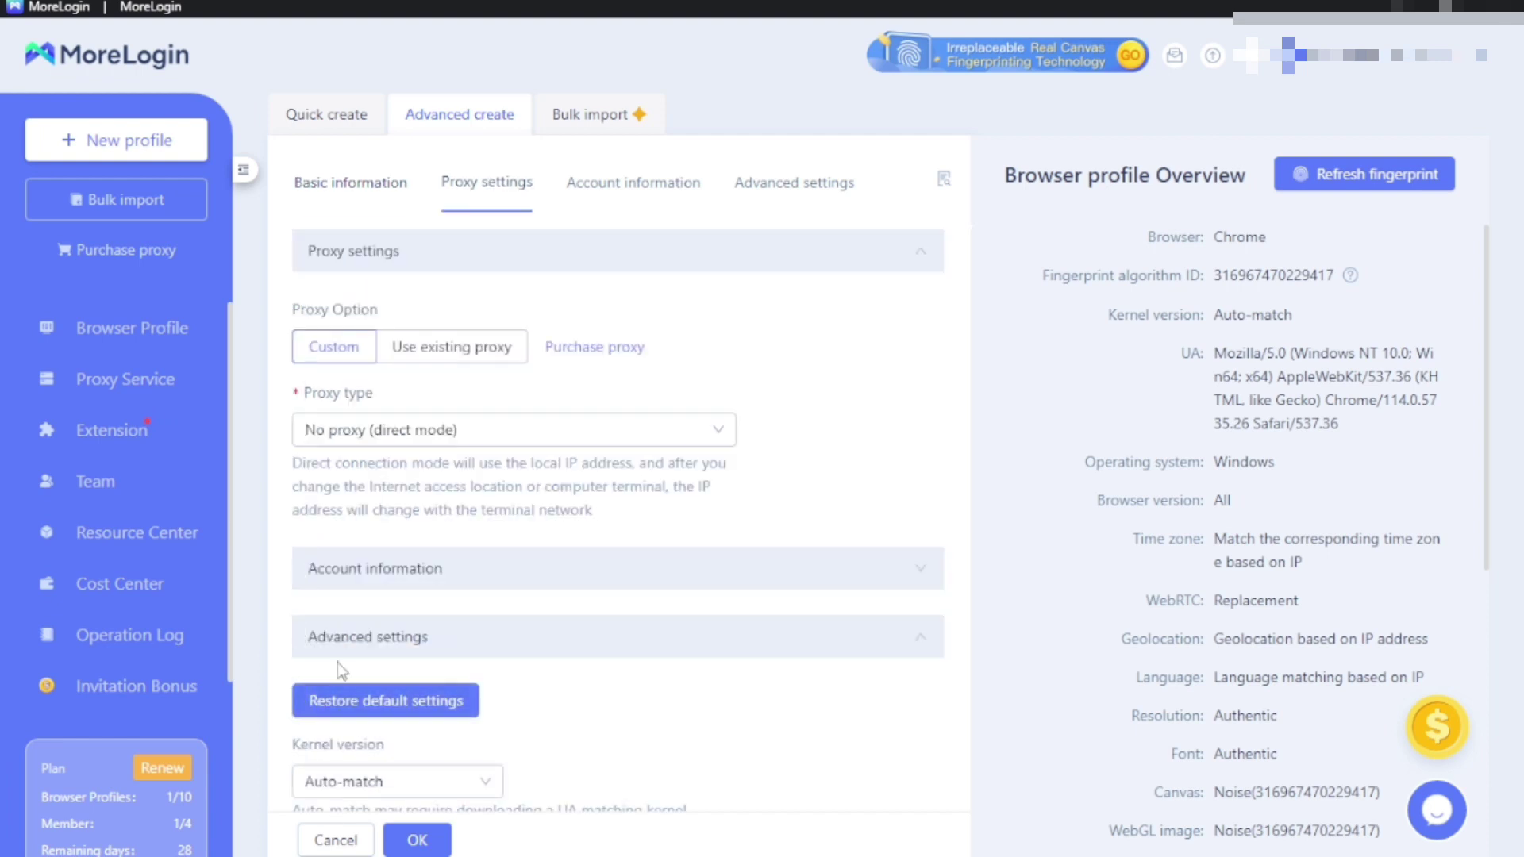
scroll(331, 442, "down", 3)
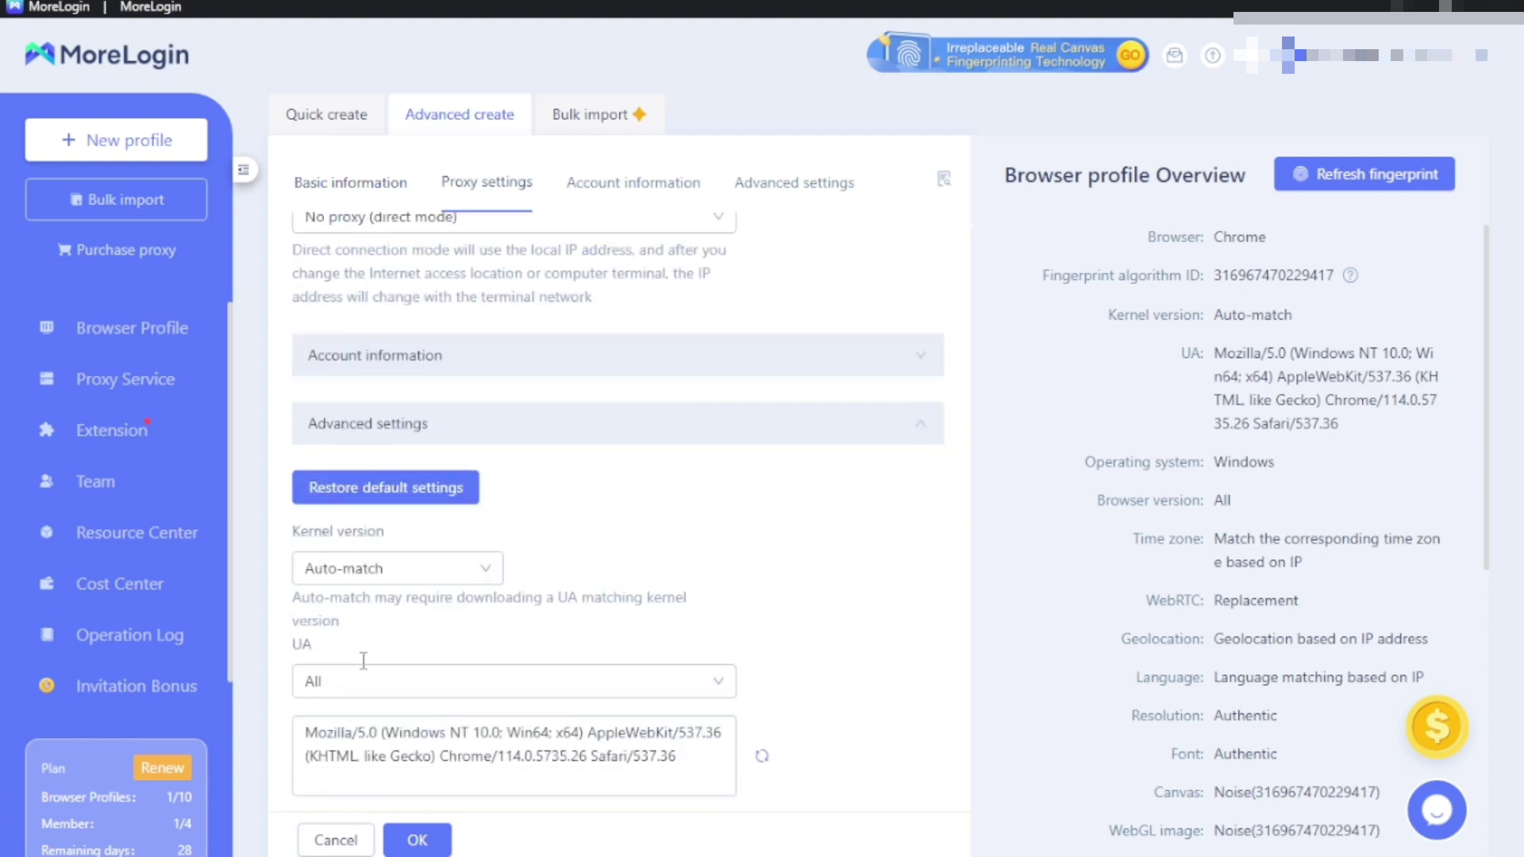
scroll(363, 660, "down", 3)
scroll(403, 707, "down", 1)
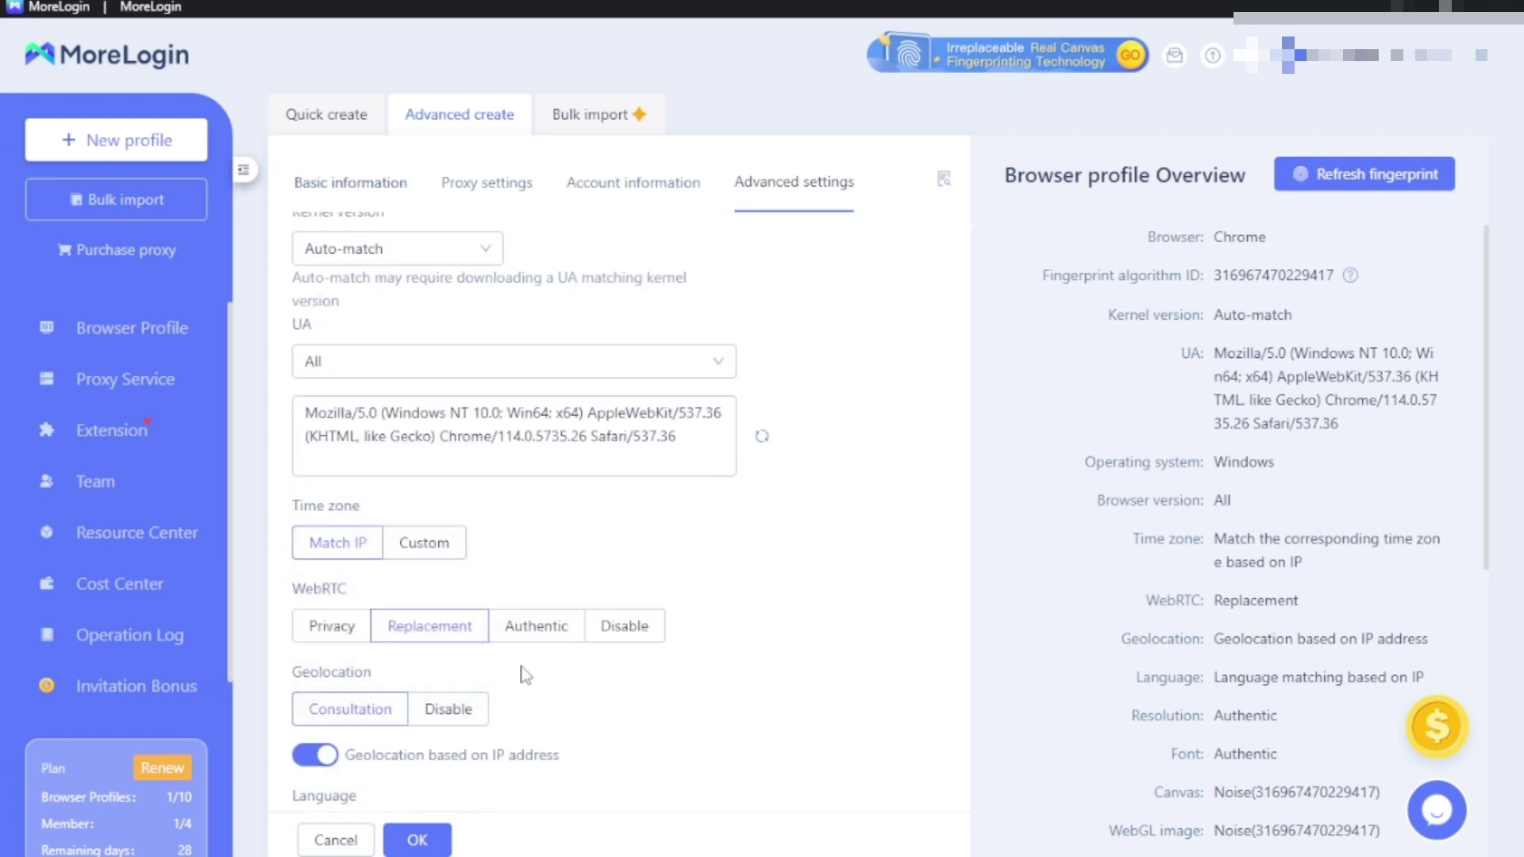
scroll(392, 750, "down", 4)
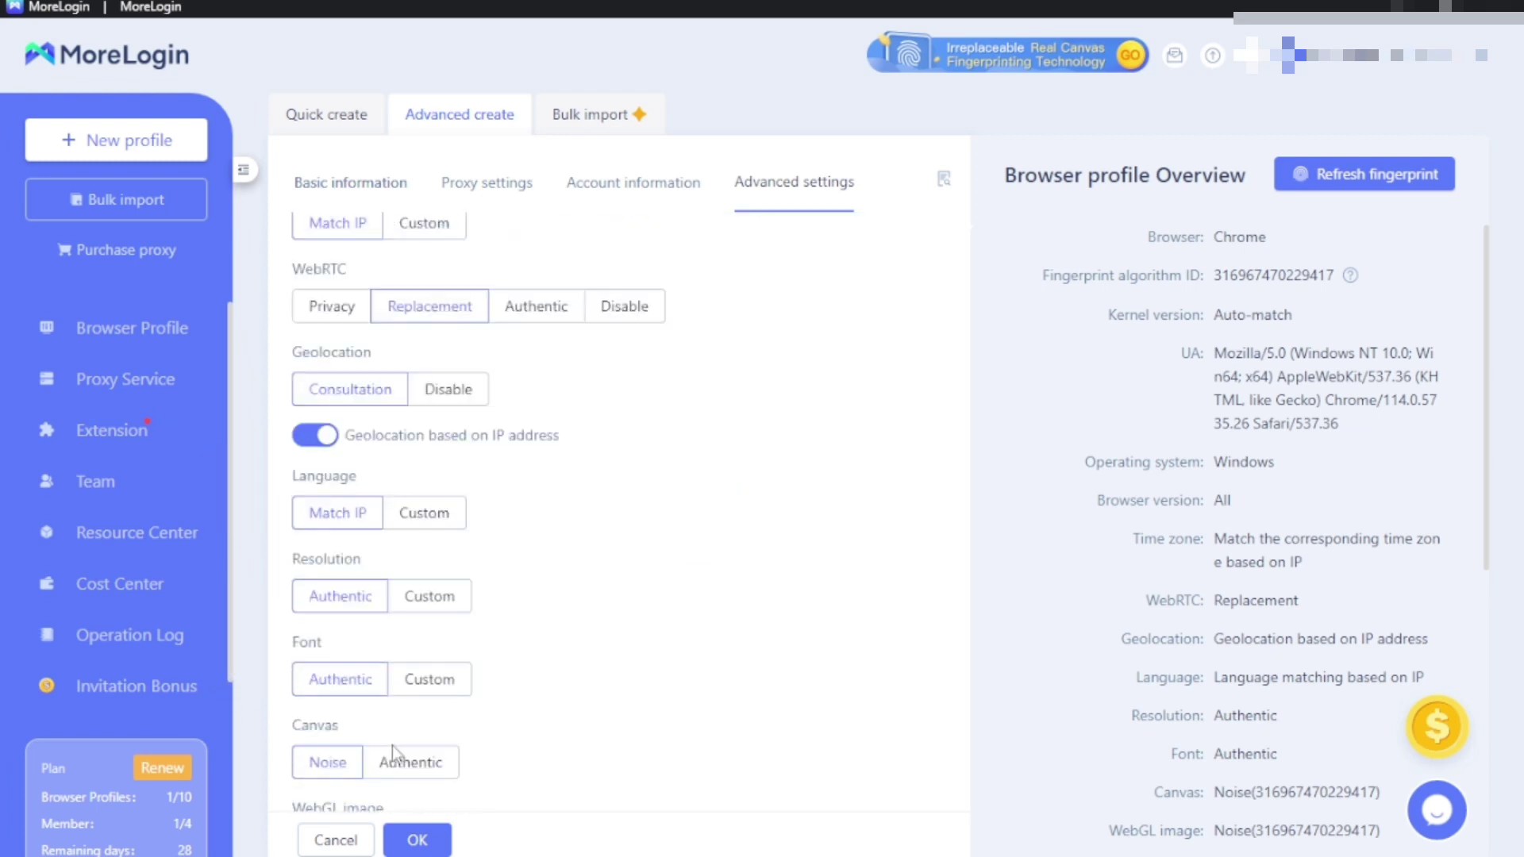
scroll(323, 702, "down", 1)
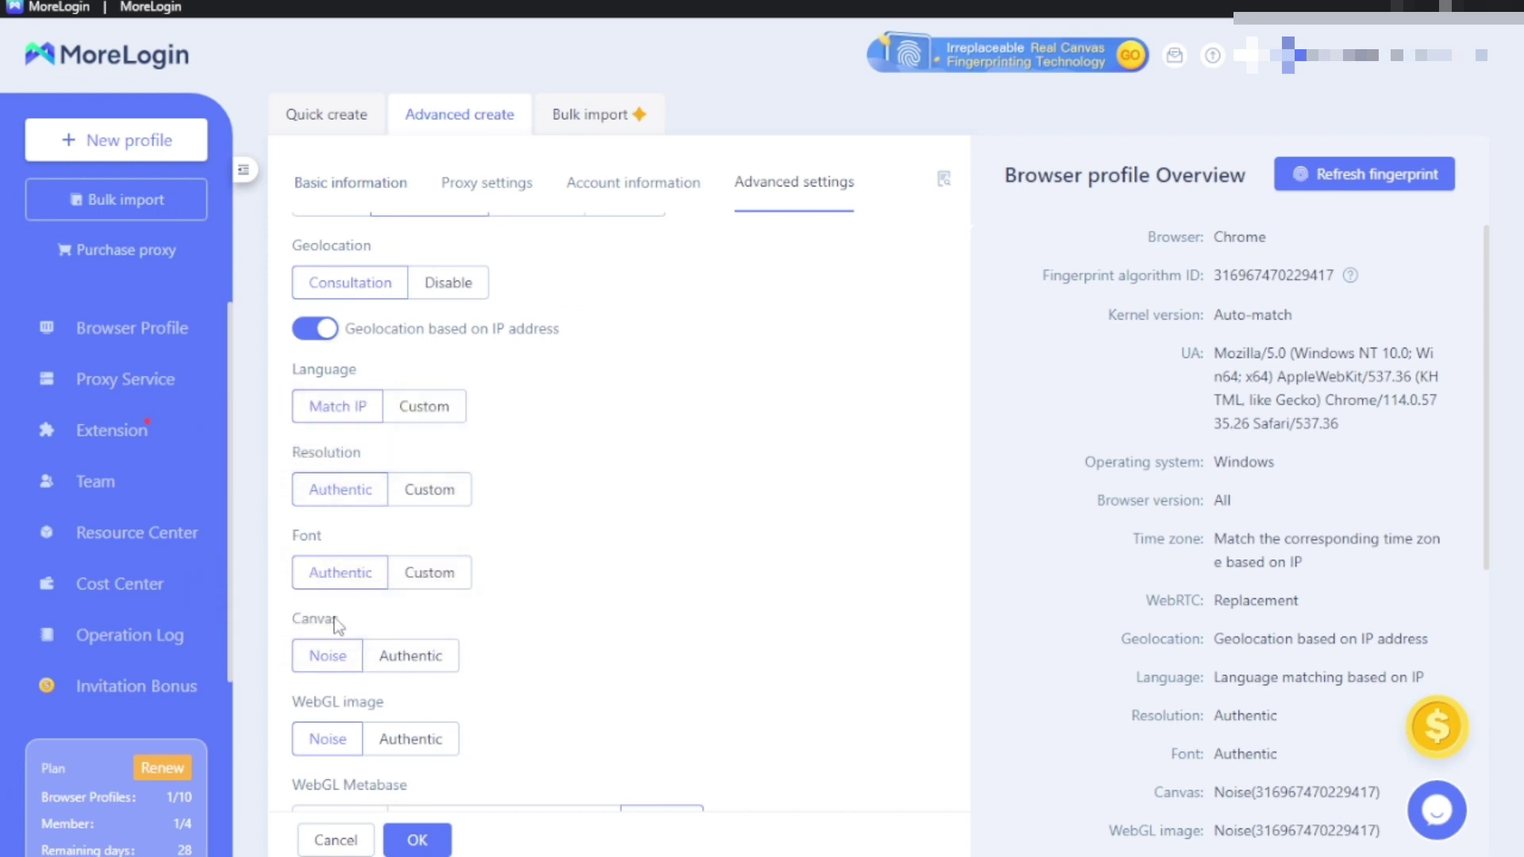
scroll(328, 659, "down", 1)
scroll(440, 727, "down", 2)
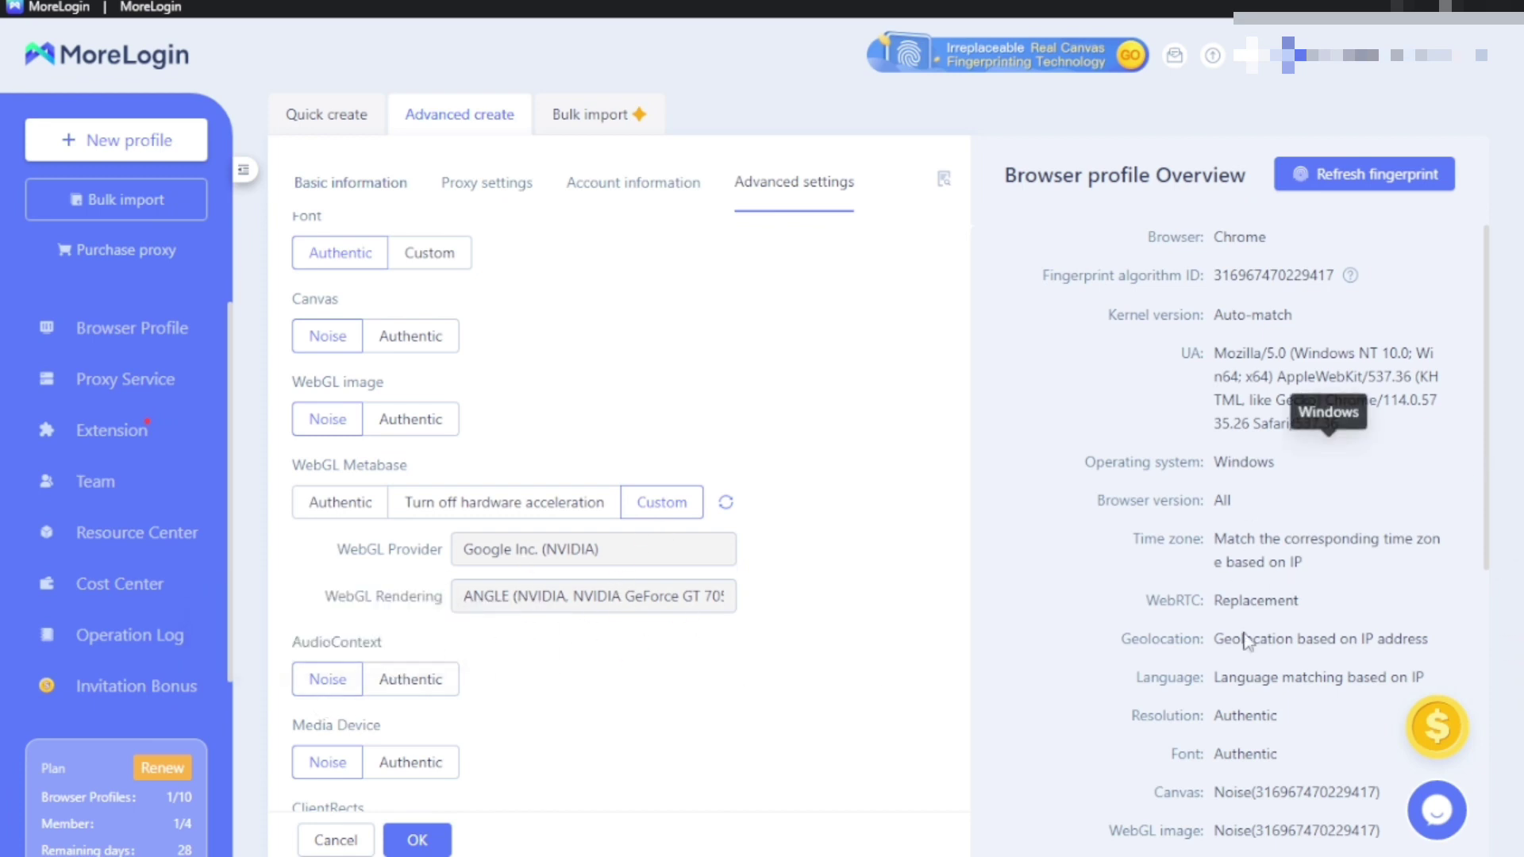
scroll(3, 718, "down", 1)
scroll(396, 739, "down", 7)
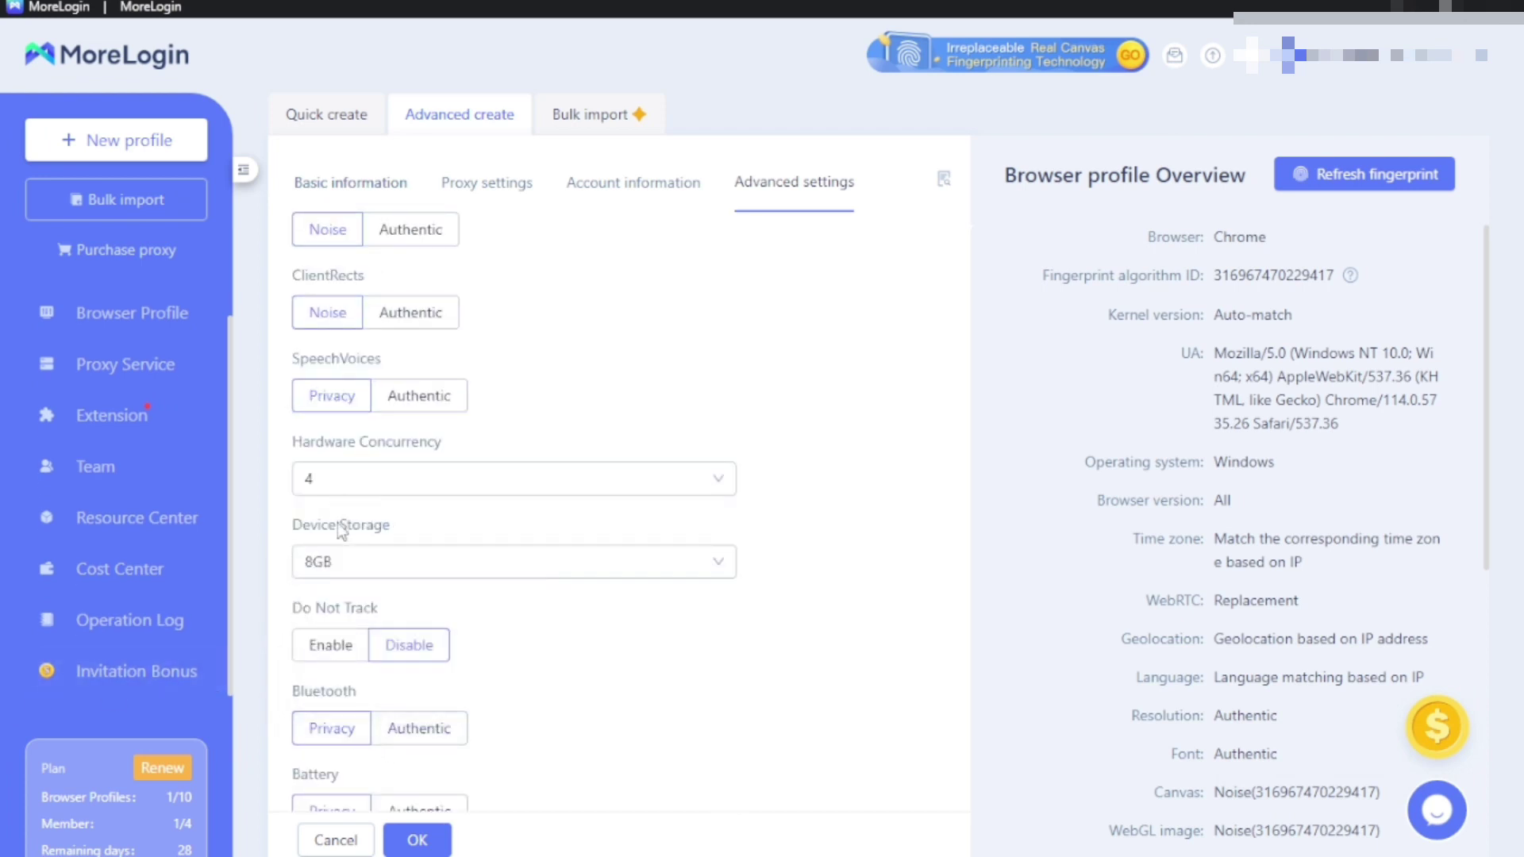
- Check the Device Storage choices without changing the selection, and review the remaining options through Port scan protection
left_click(363, 564)
scroll(395, 760, "down", 1)
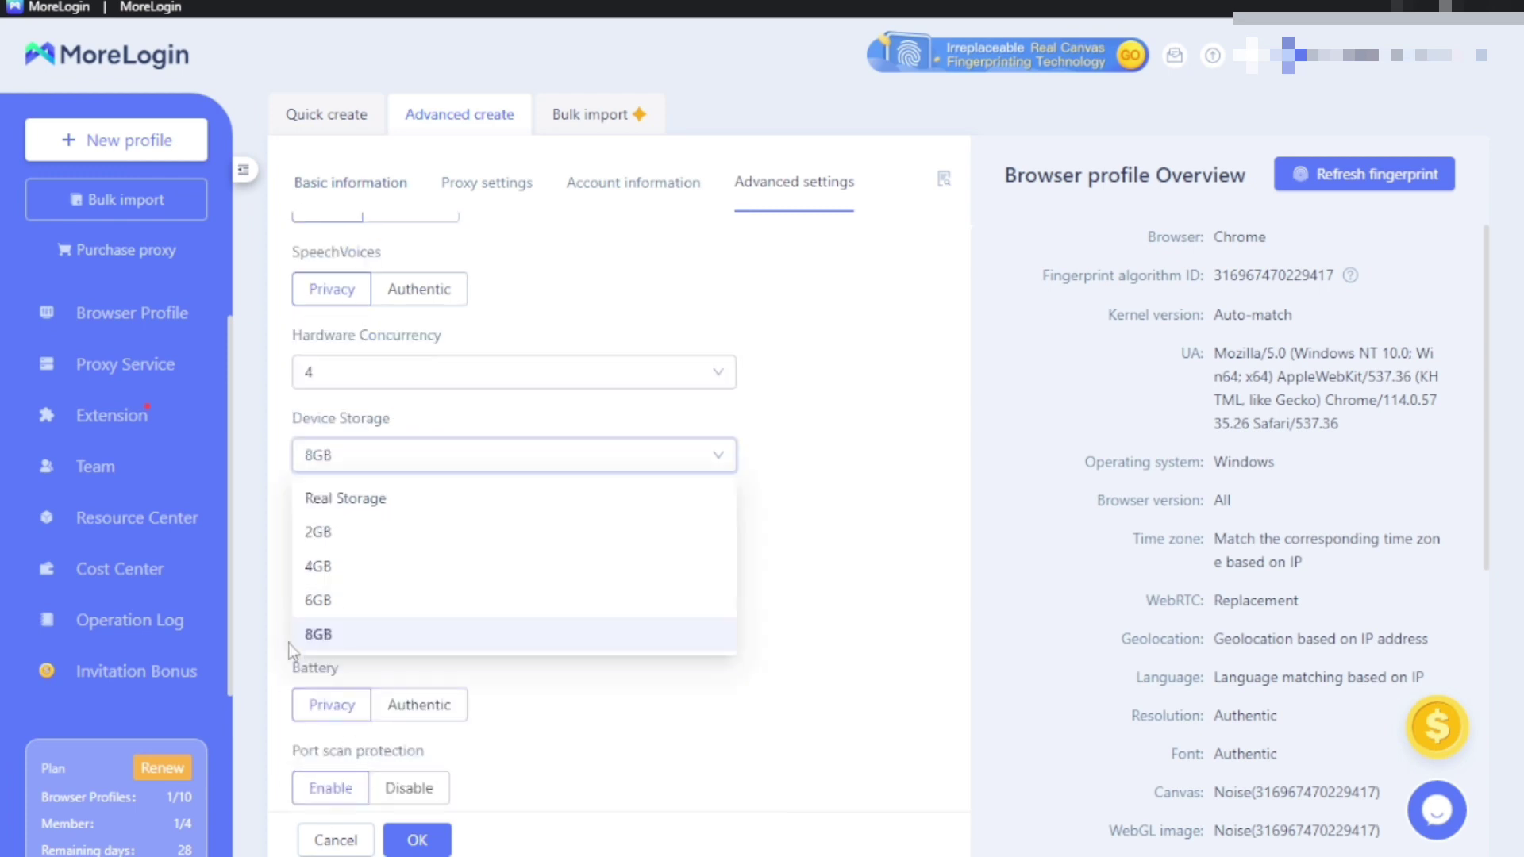
left_click(847, 704)
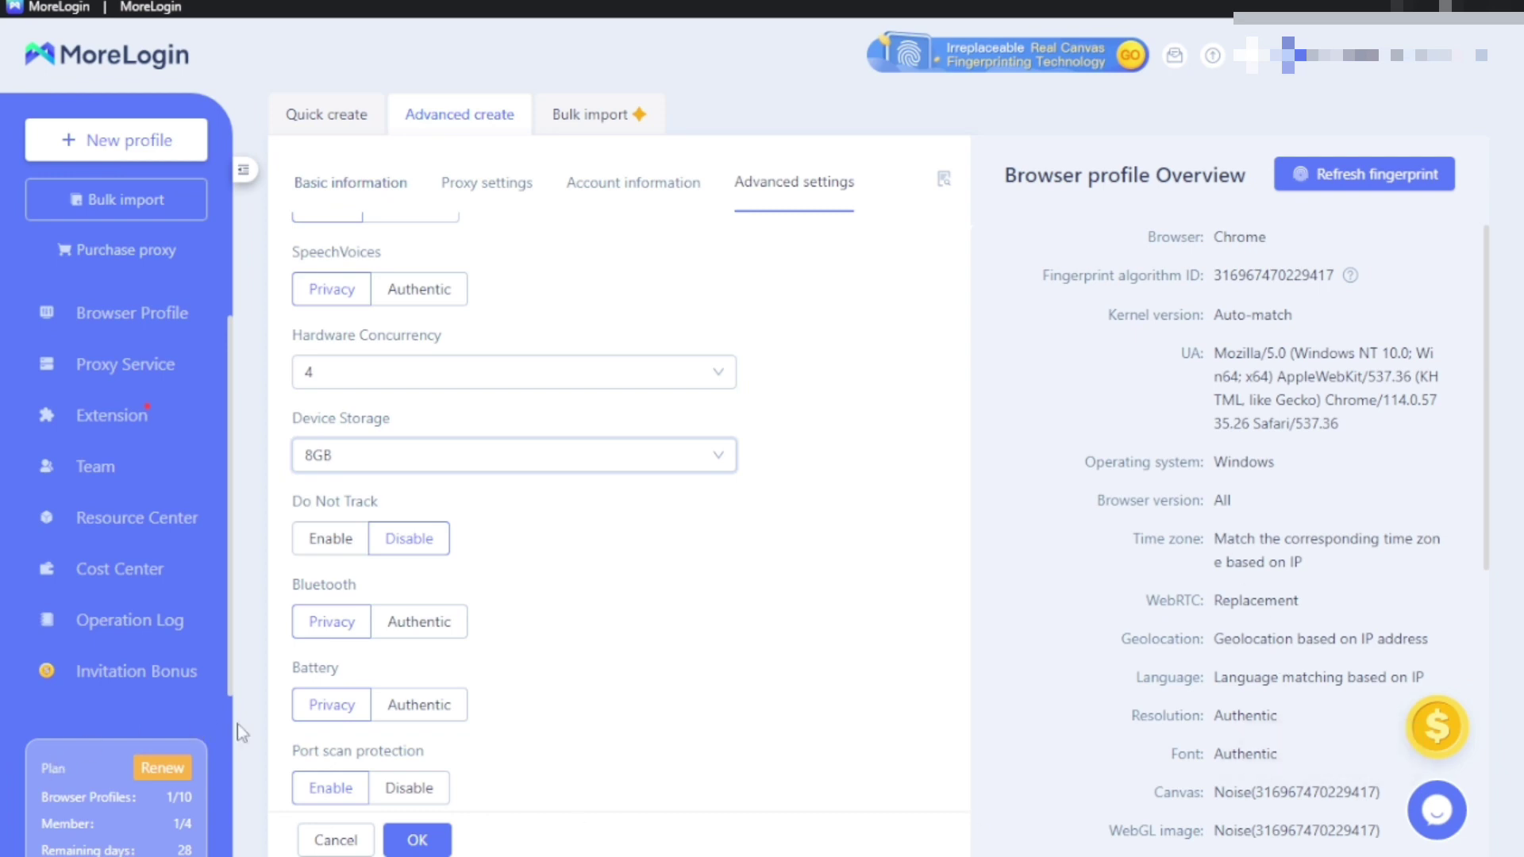
scroll(434, 776, "down", 1)
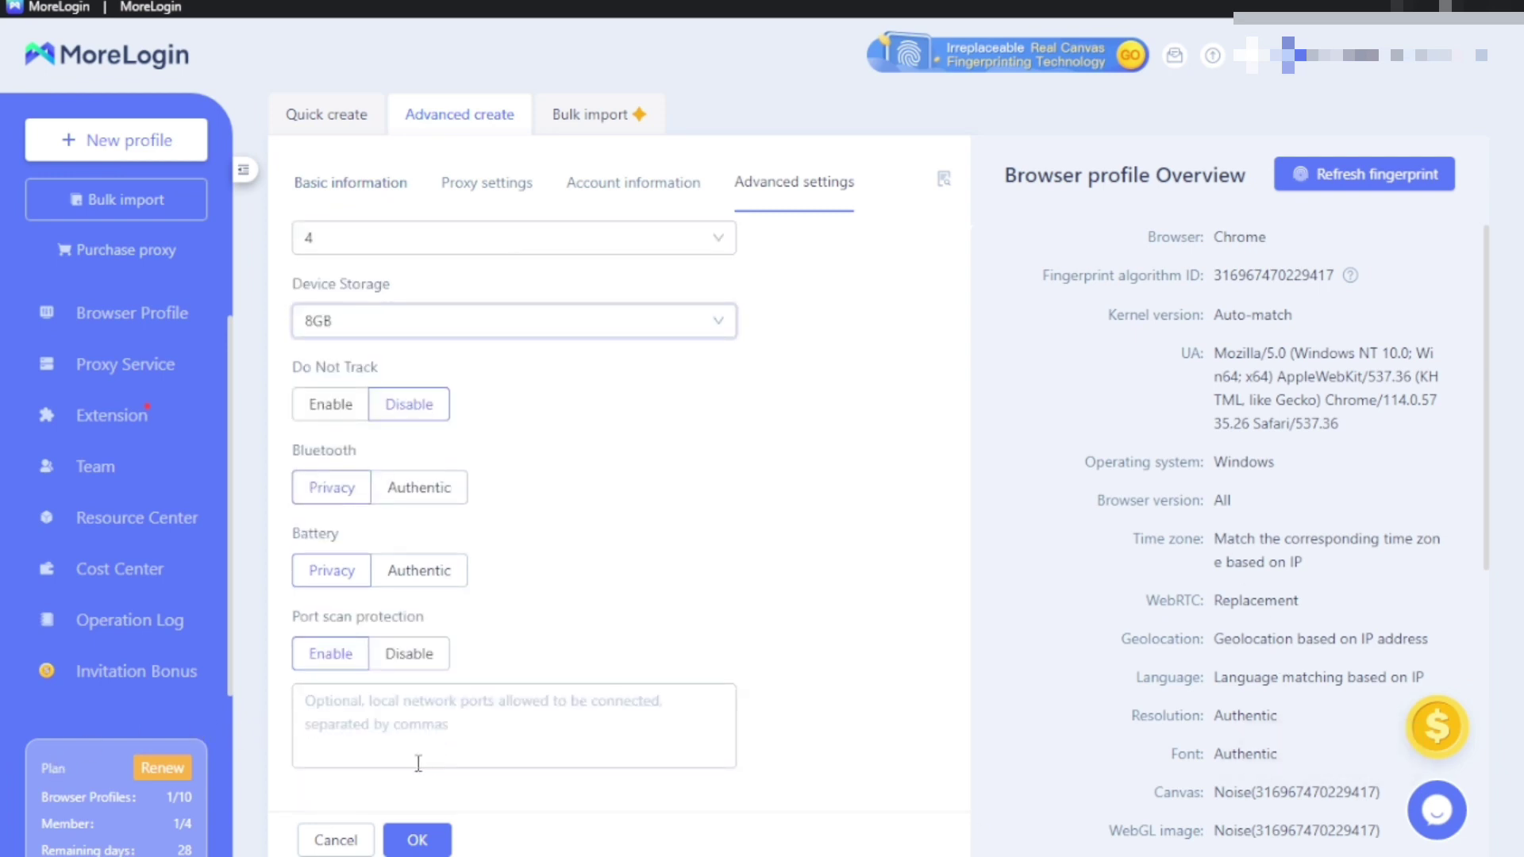
- Look over the form once more and save the arkham browser profile
scroll(419, 786, "up", 15)
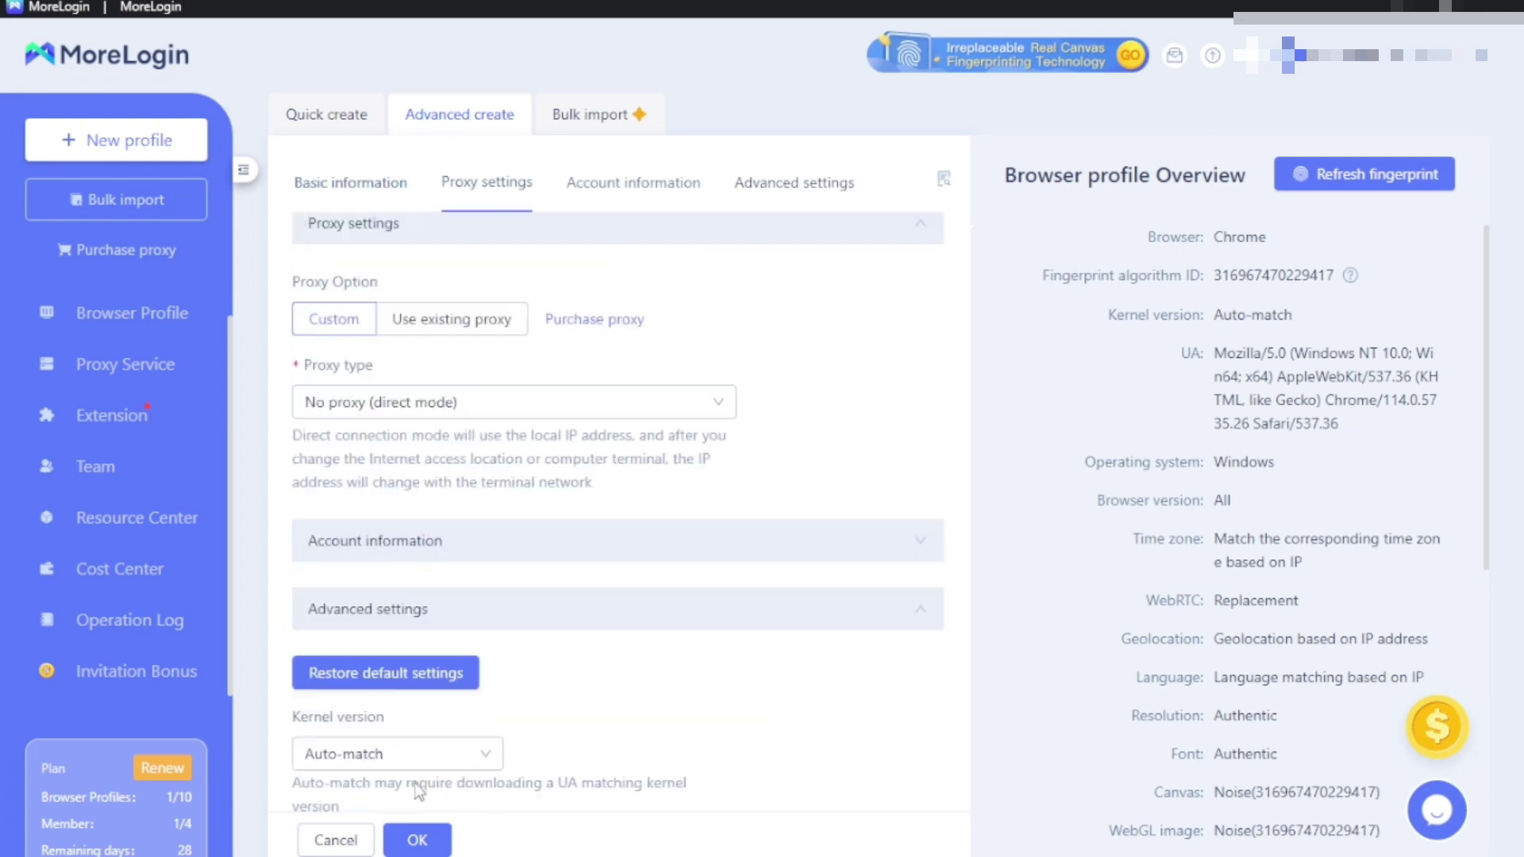
scroll(419, 792, "up", 2)
scroll(414, 792, "down", 15)
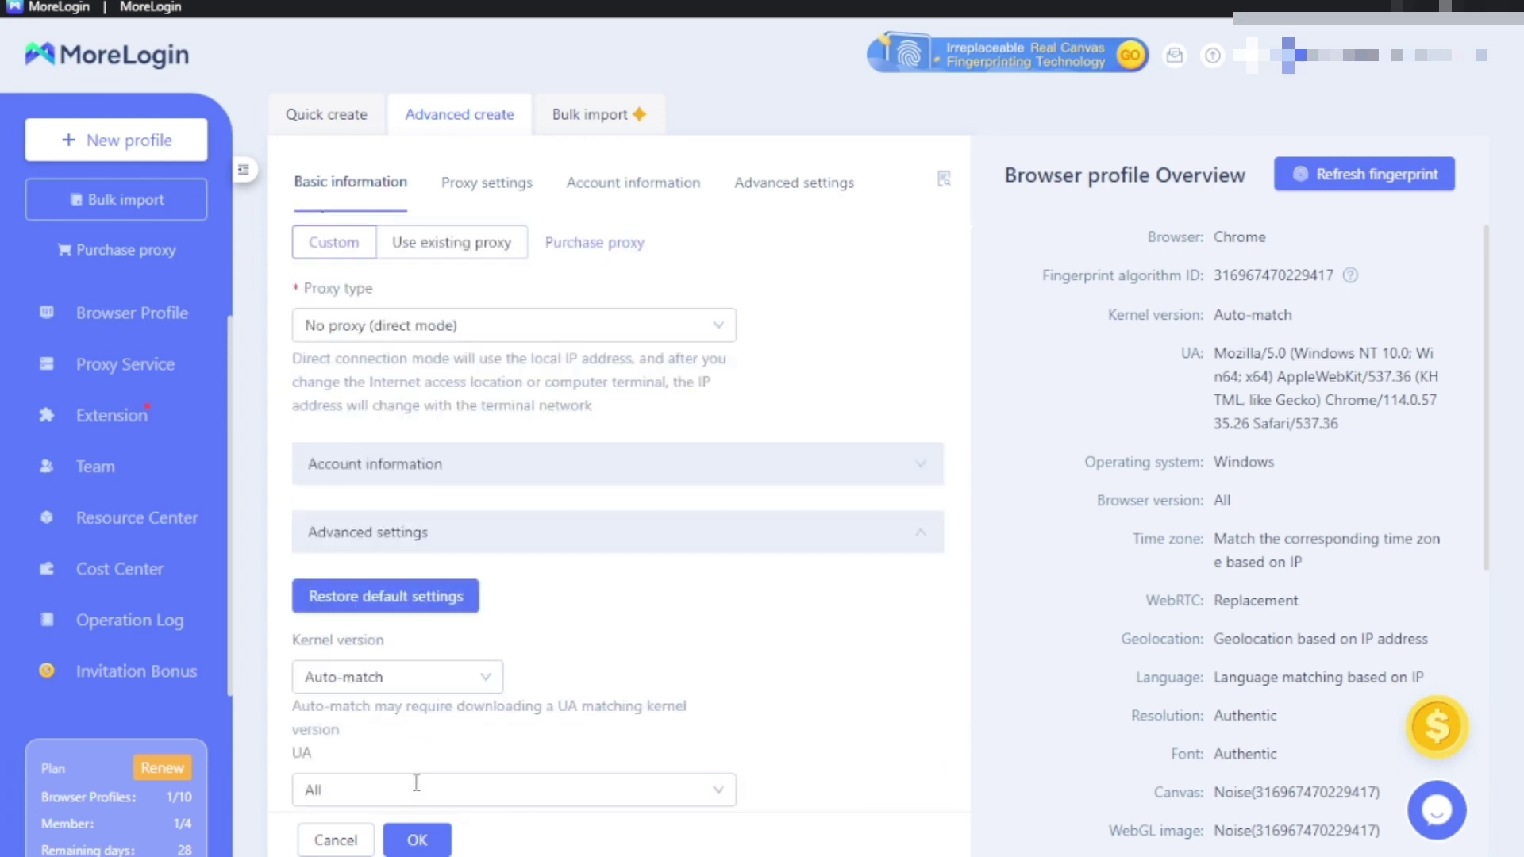
key("Return")
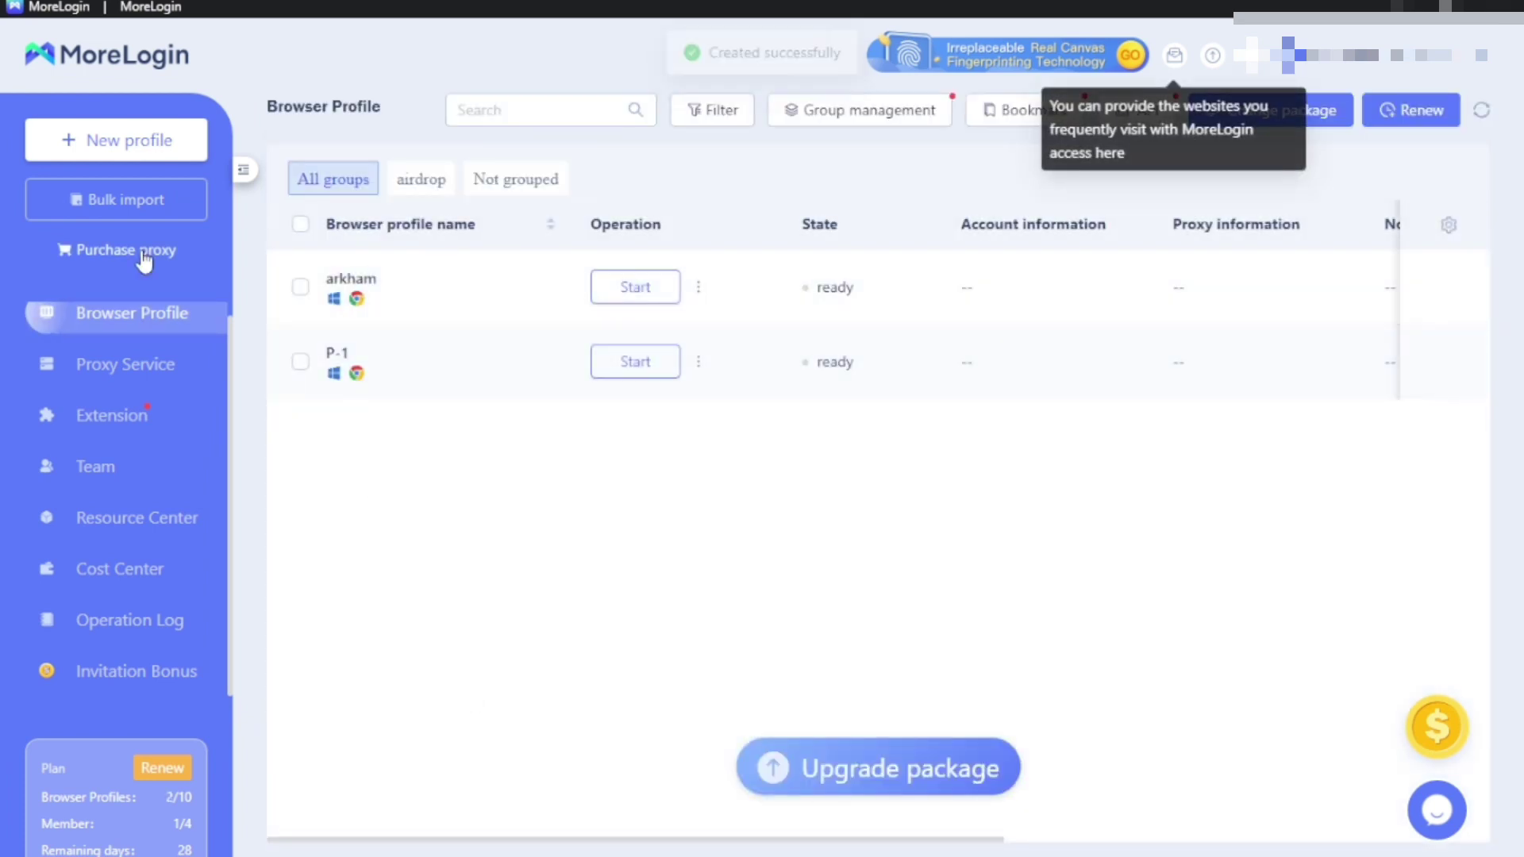
- Create another browser profile named tabi.airdop, using Chrome on the Android operating system
left_click(119, 143)
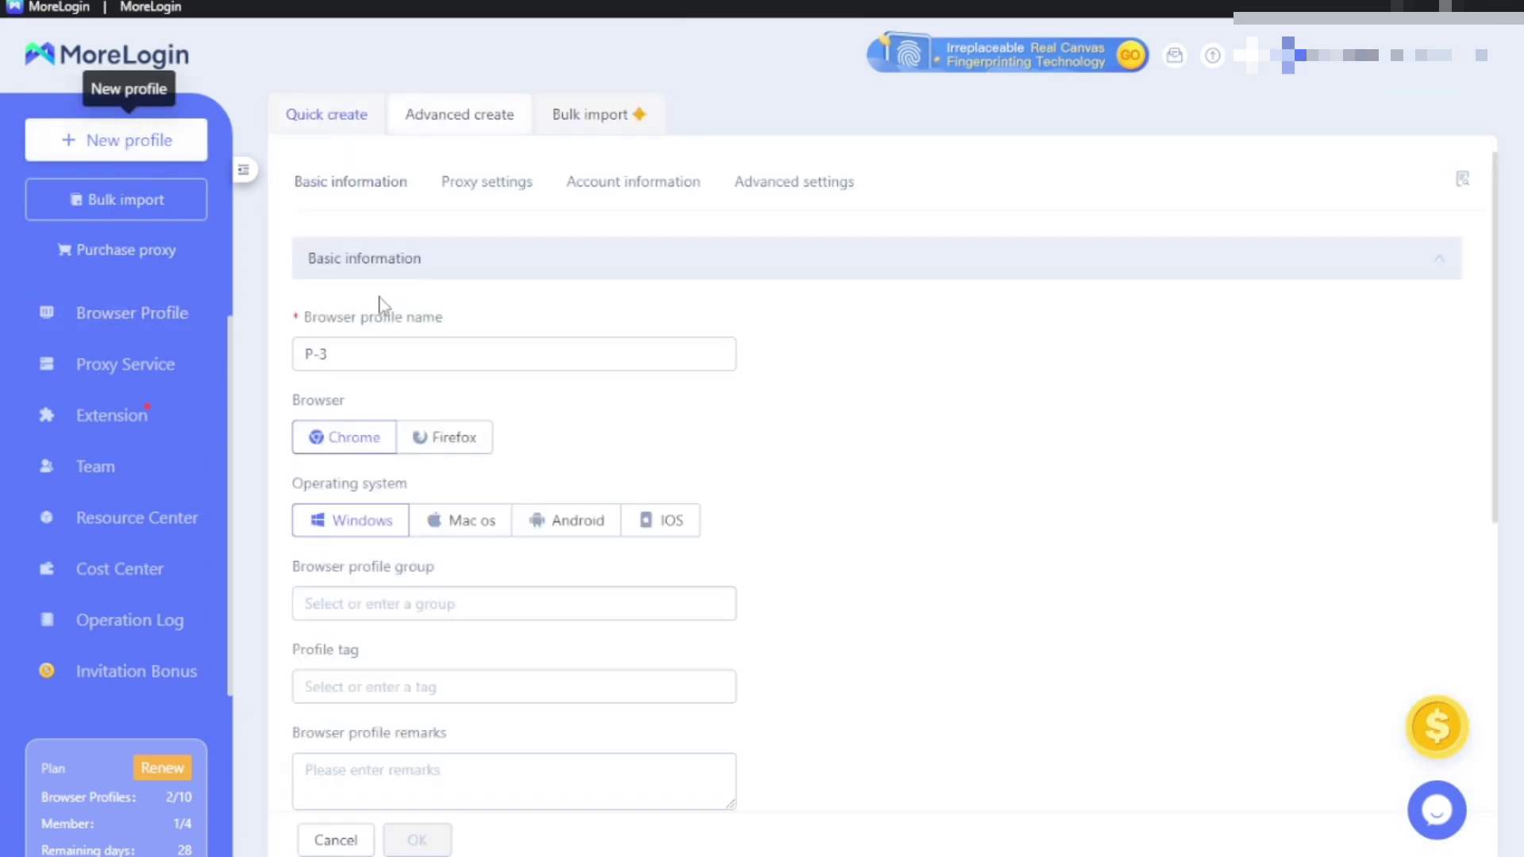
left_click(381, 362)
key("BackSpace")
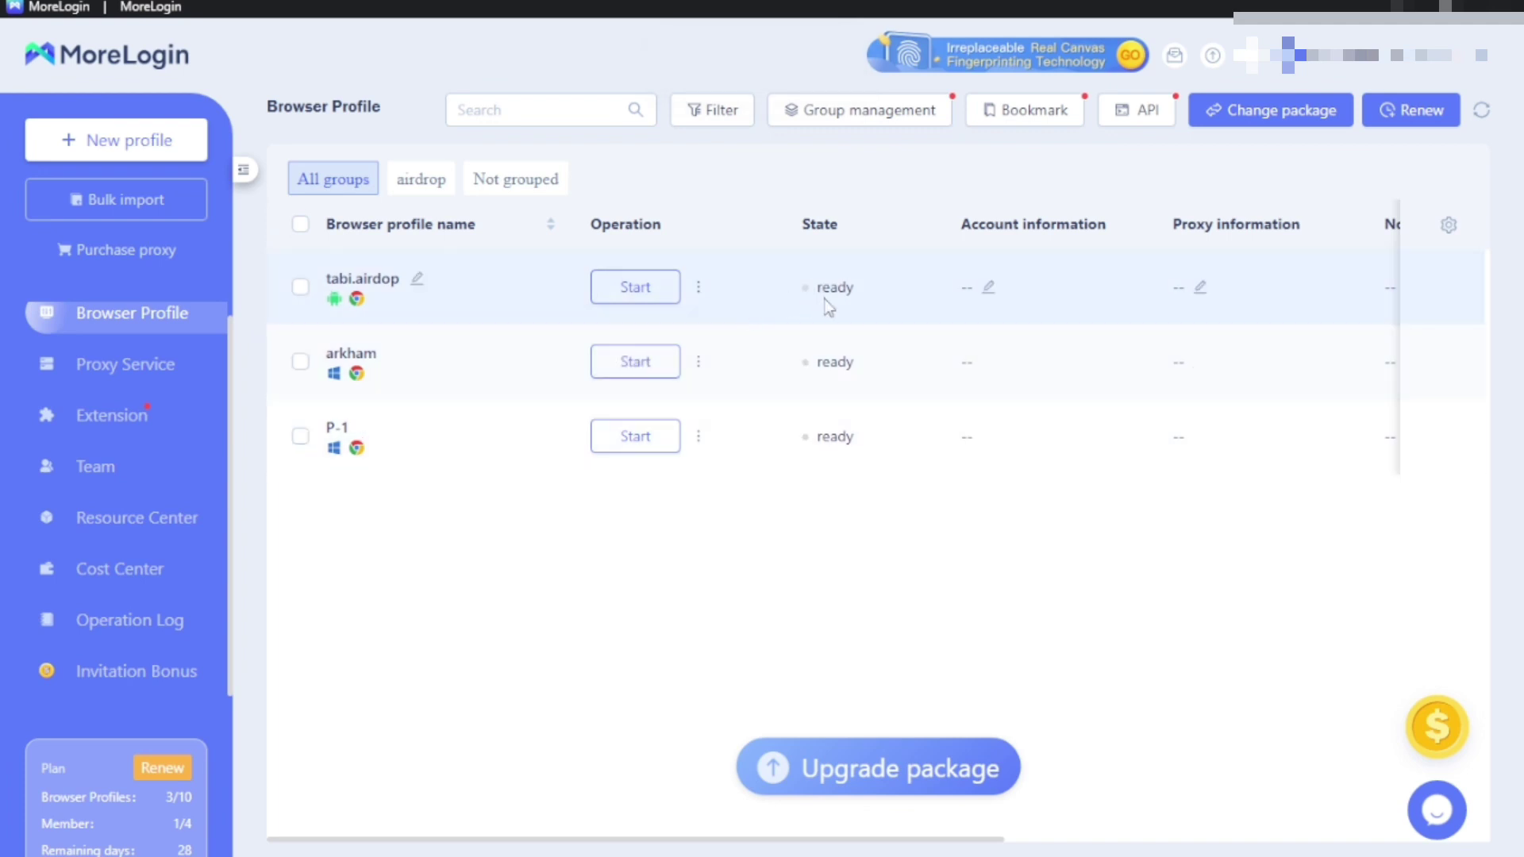
- View the account information and proxy selection dialogs of the tabi.airdop profile, closing each without changes
left_click(988, 288)
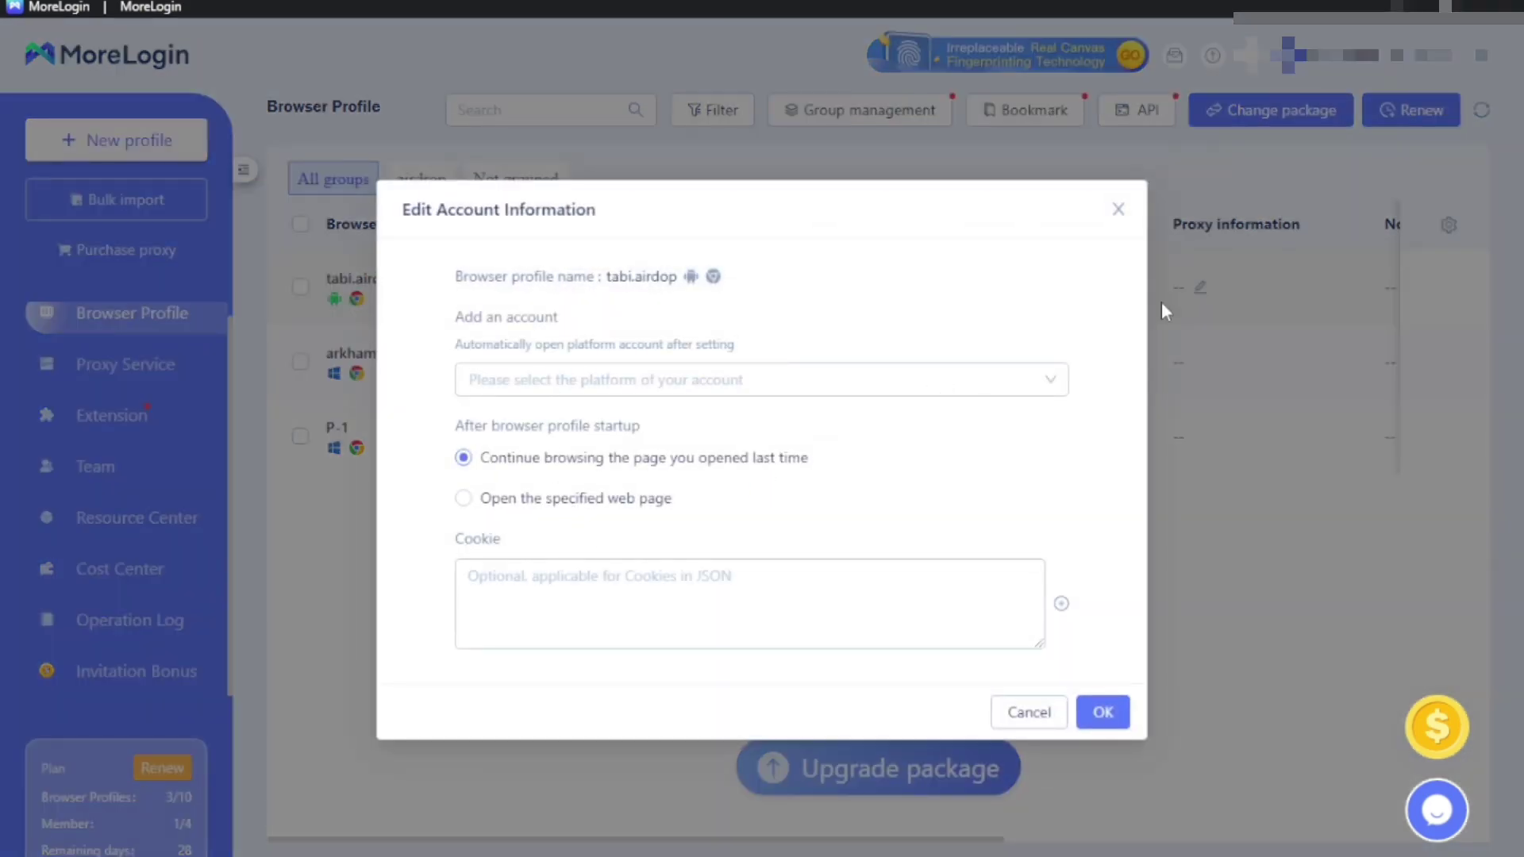
left_click(1121, 209)
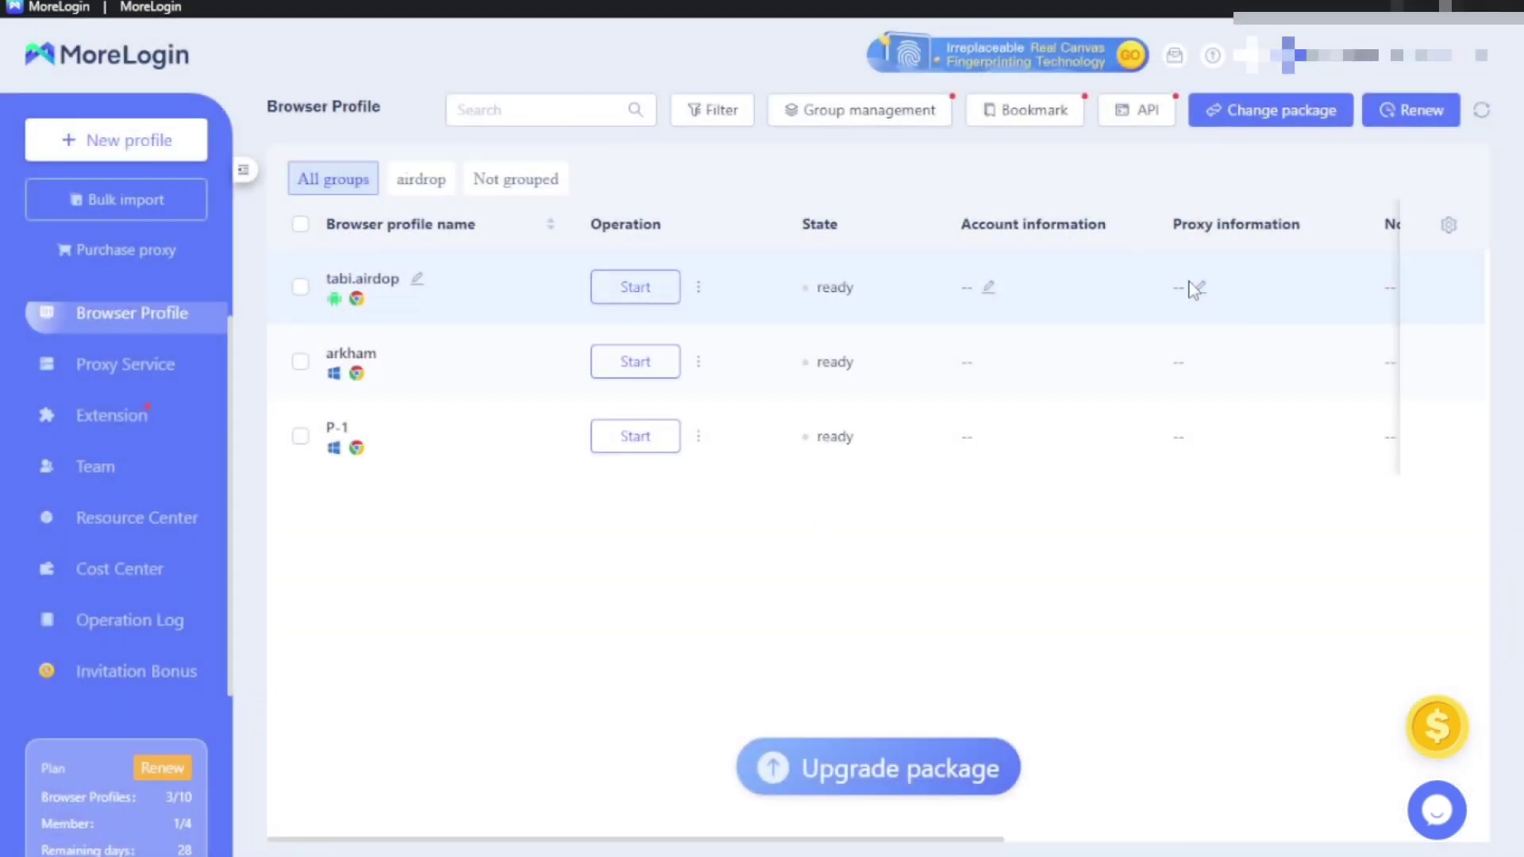
left_click(1198, 289)
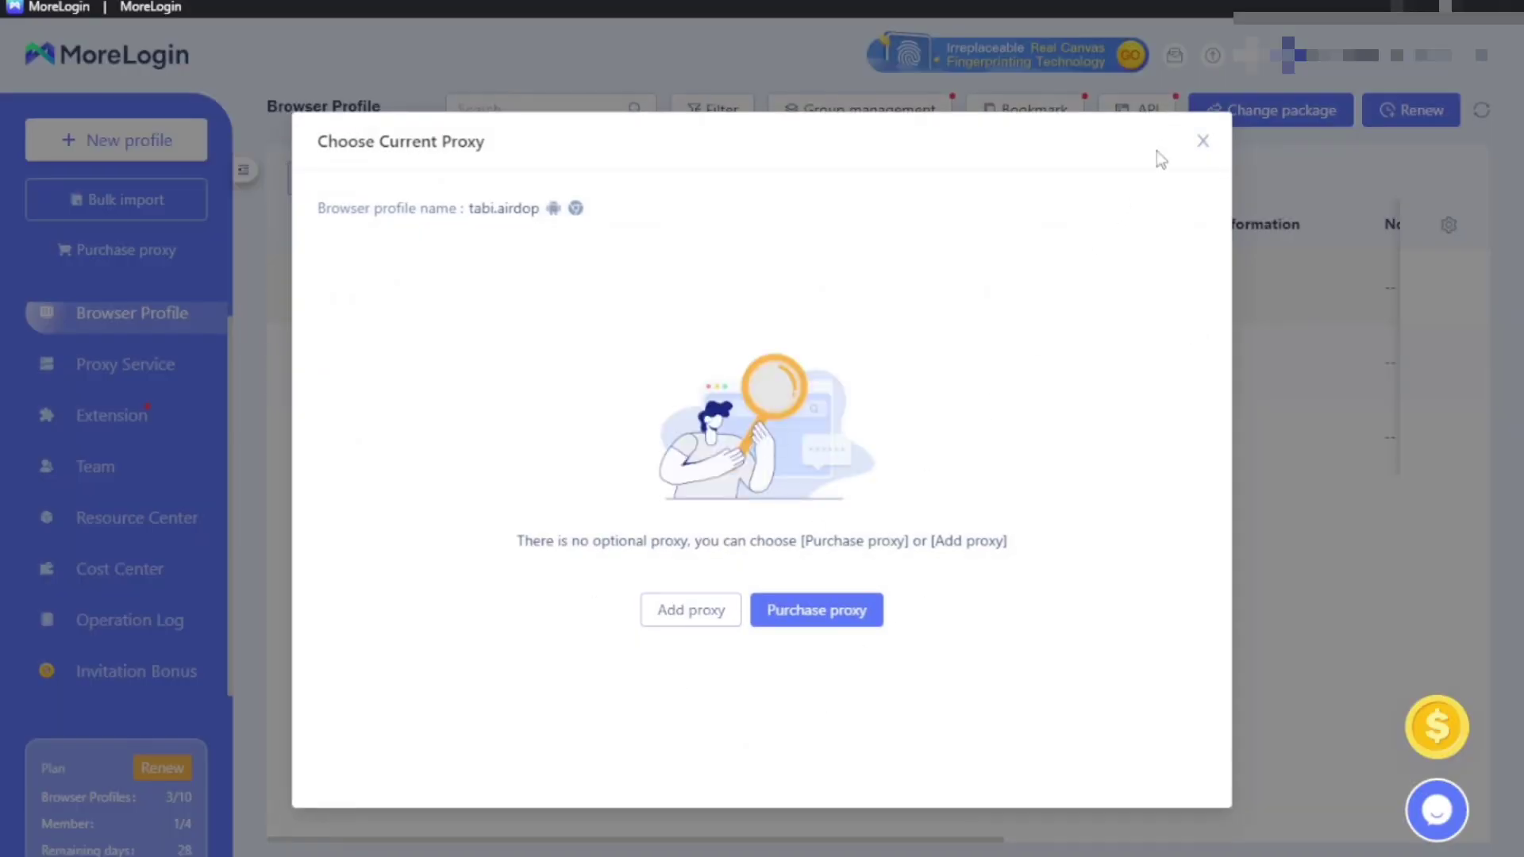
left_click(1203, 141)
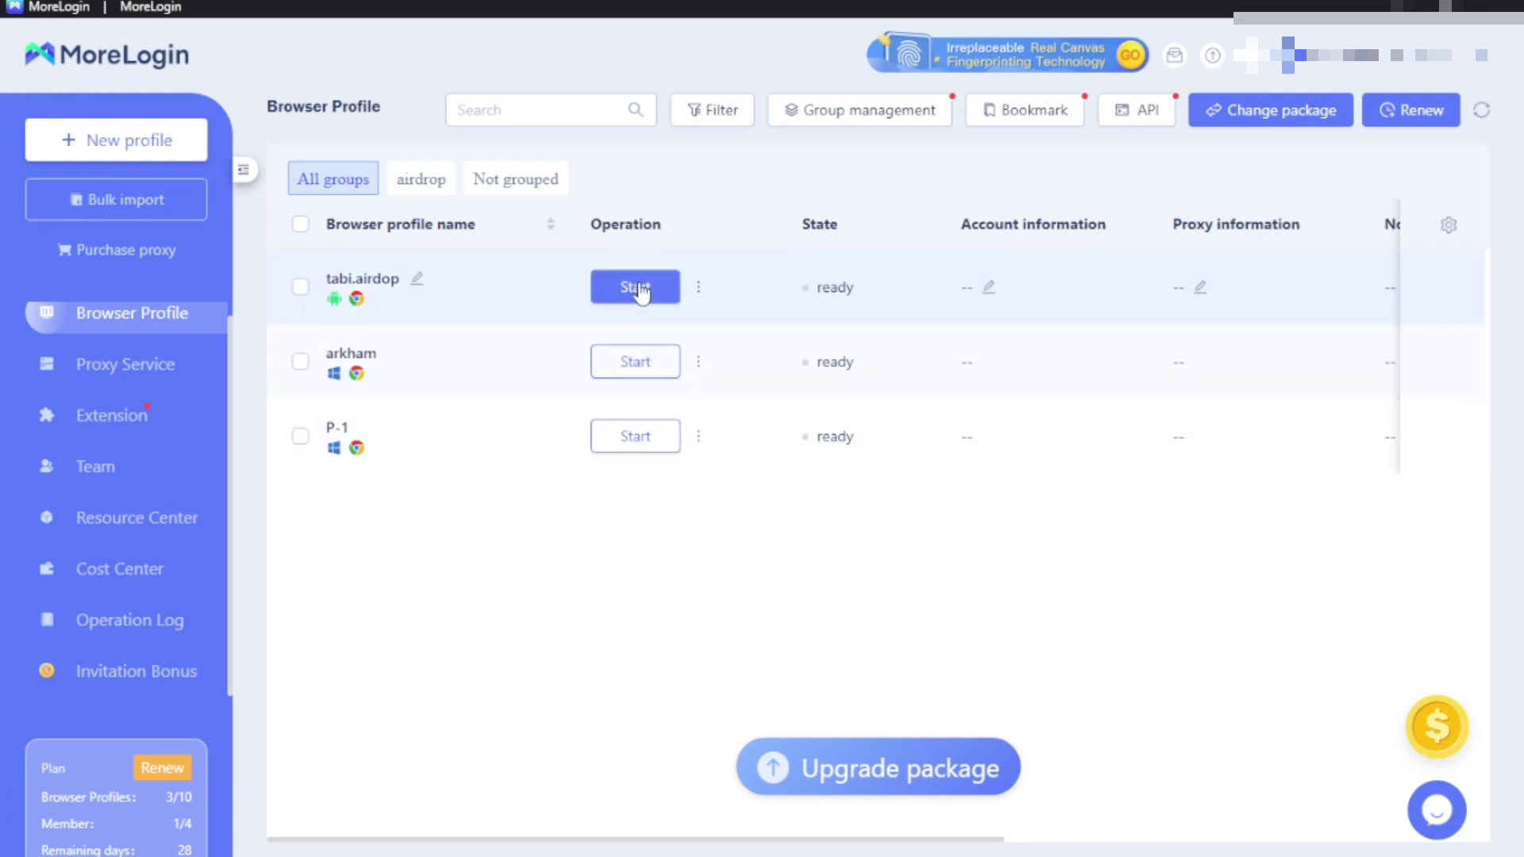
- Start the tabi.airdop profile's browser and read the Tabi airdrop page and its step-by-step guide on airdrops.io
left_click(641, 291)
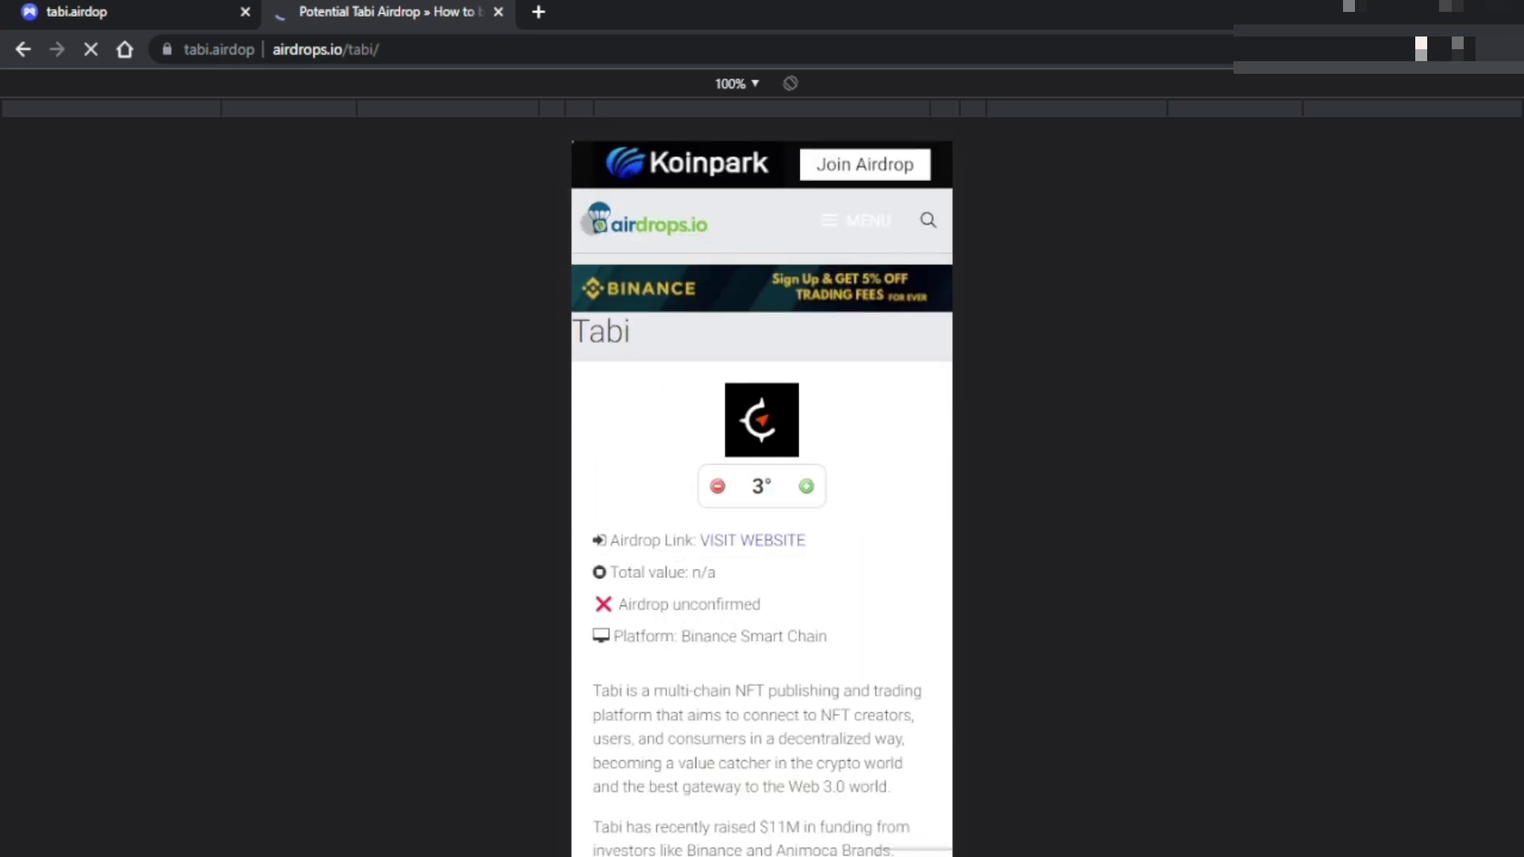
left_click(602, 239)
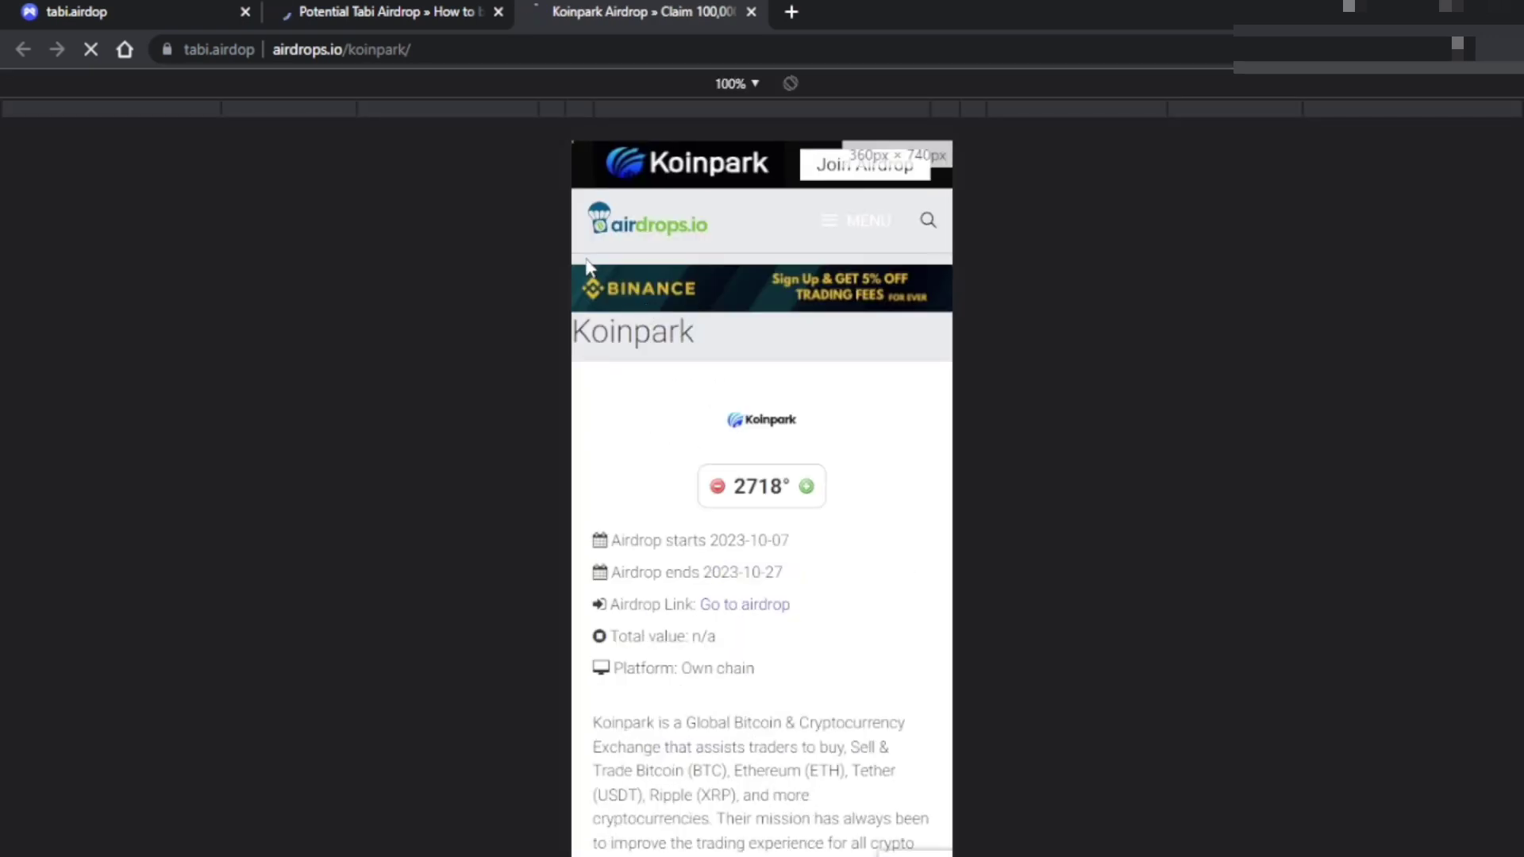
left_click(379, 15)
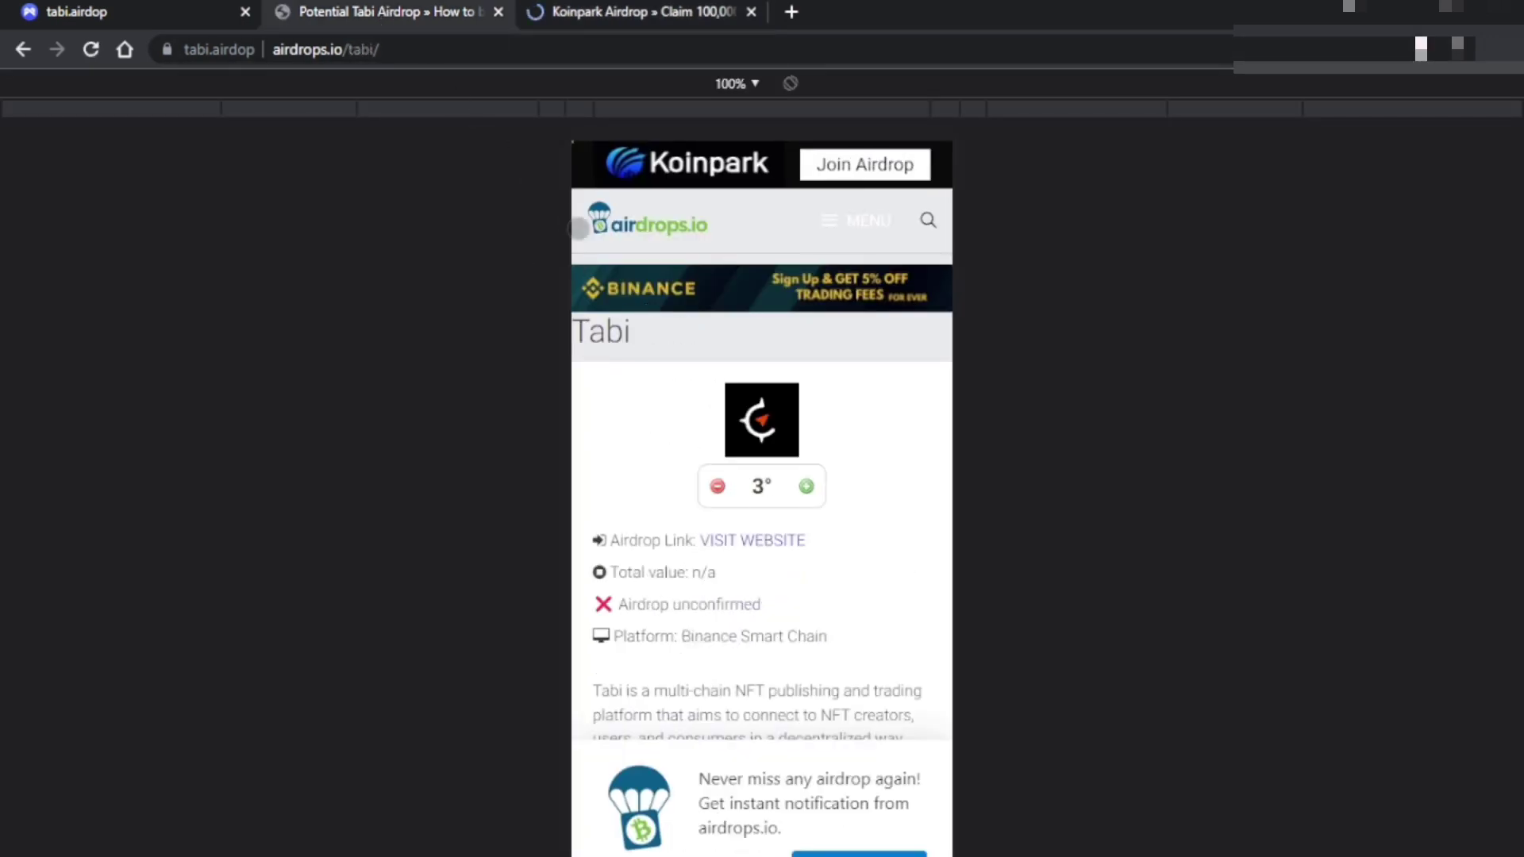
scroll(717, 528, "down", 8)
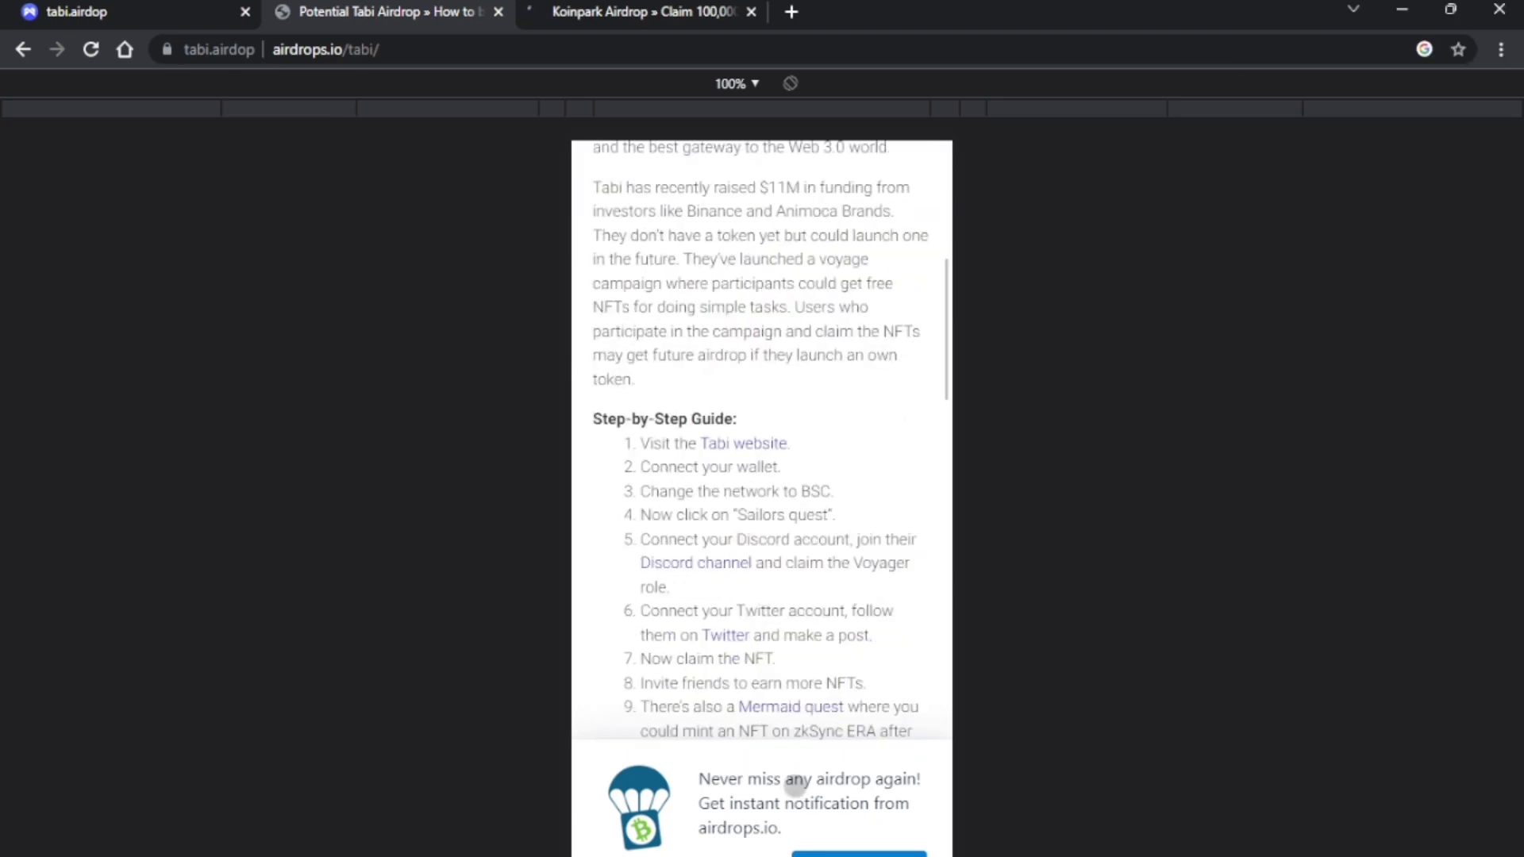
scroll(680, 500, "up", 5)
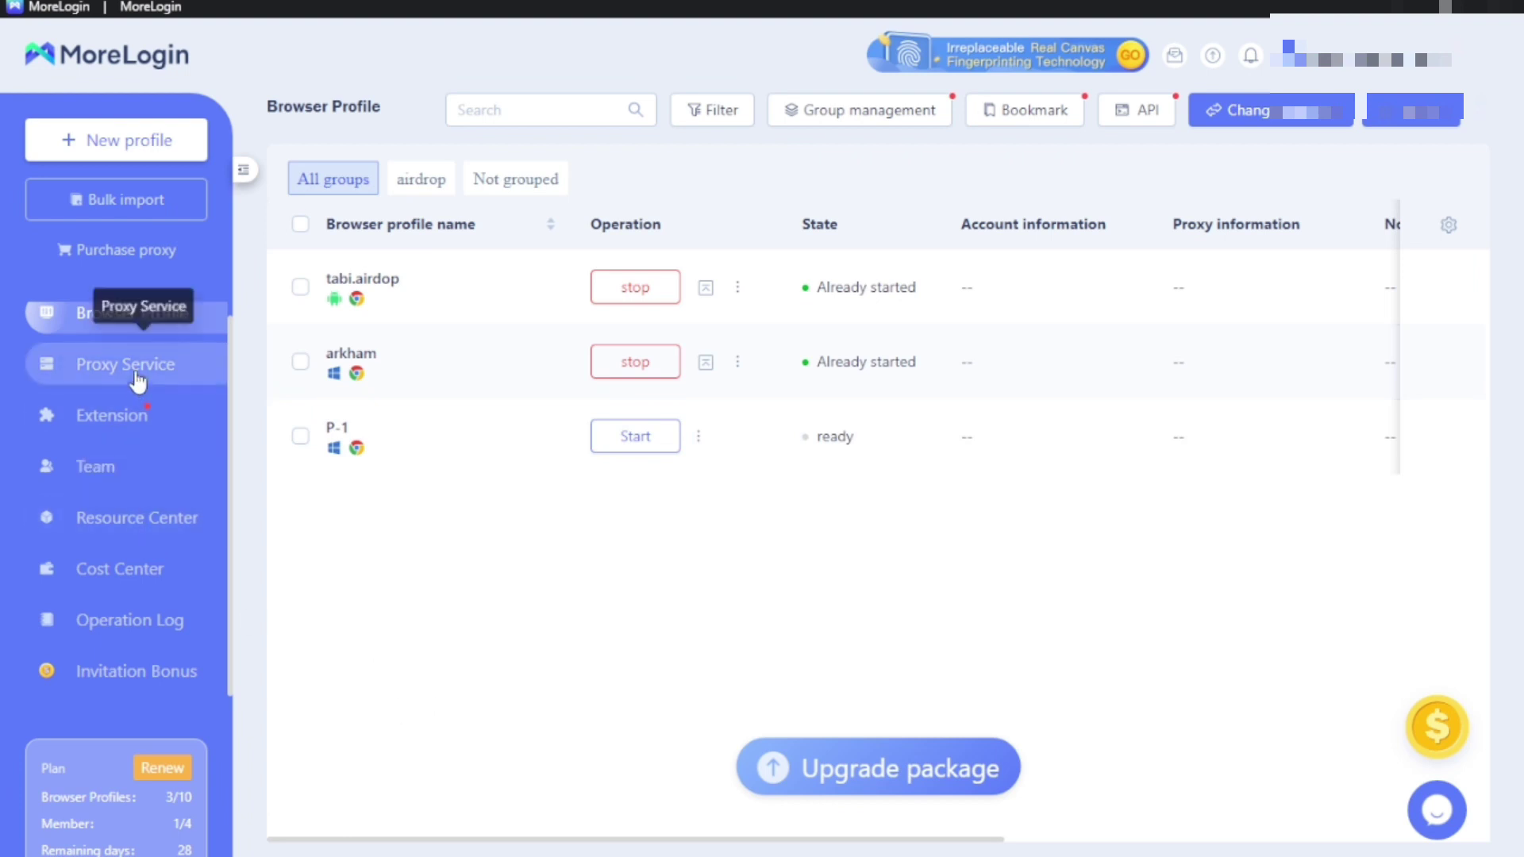
- View the Add Extension dialog for the Chrome App Store source, submit it without a URL, and close it without adding anything
left_click(138, 437)
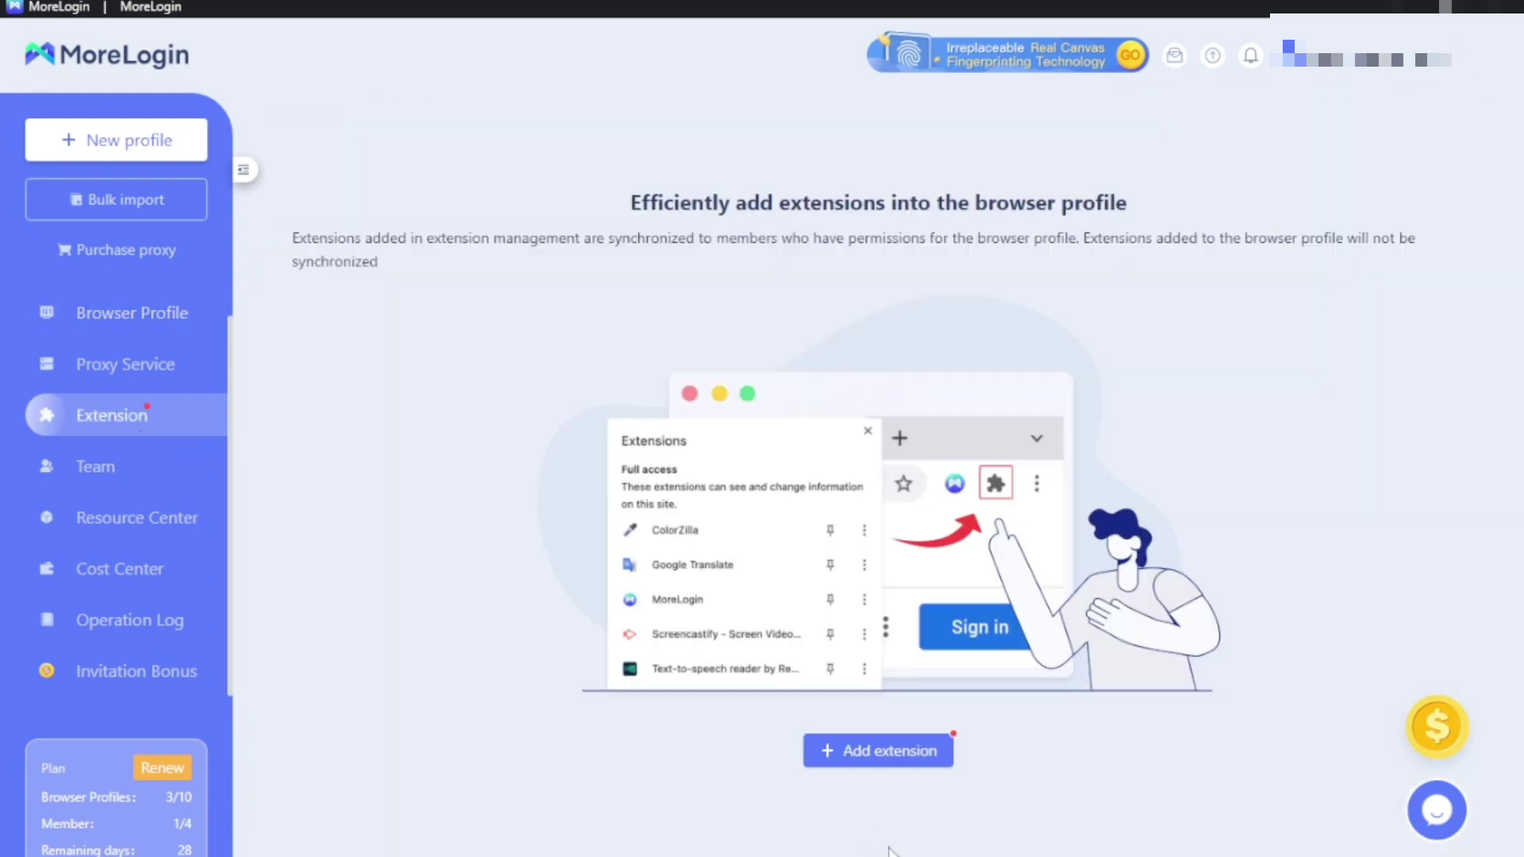
left_click(887, 754)
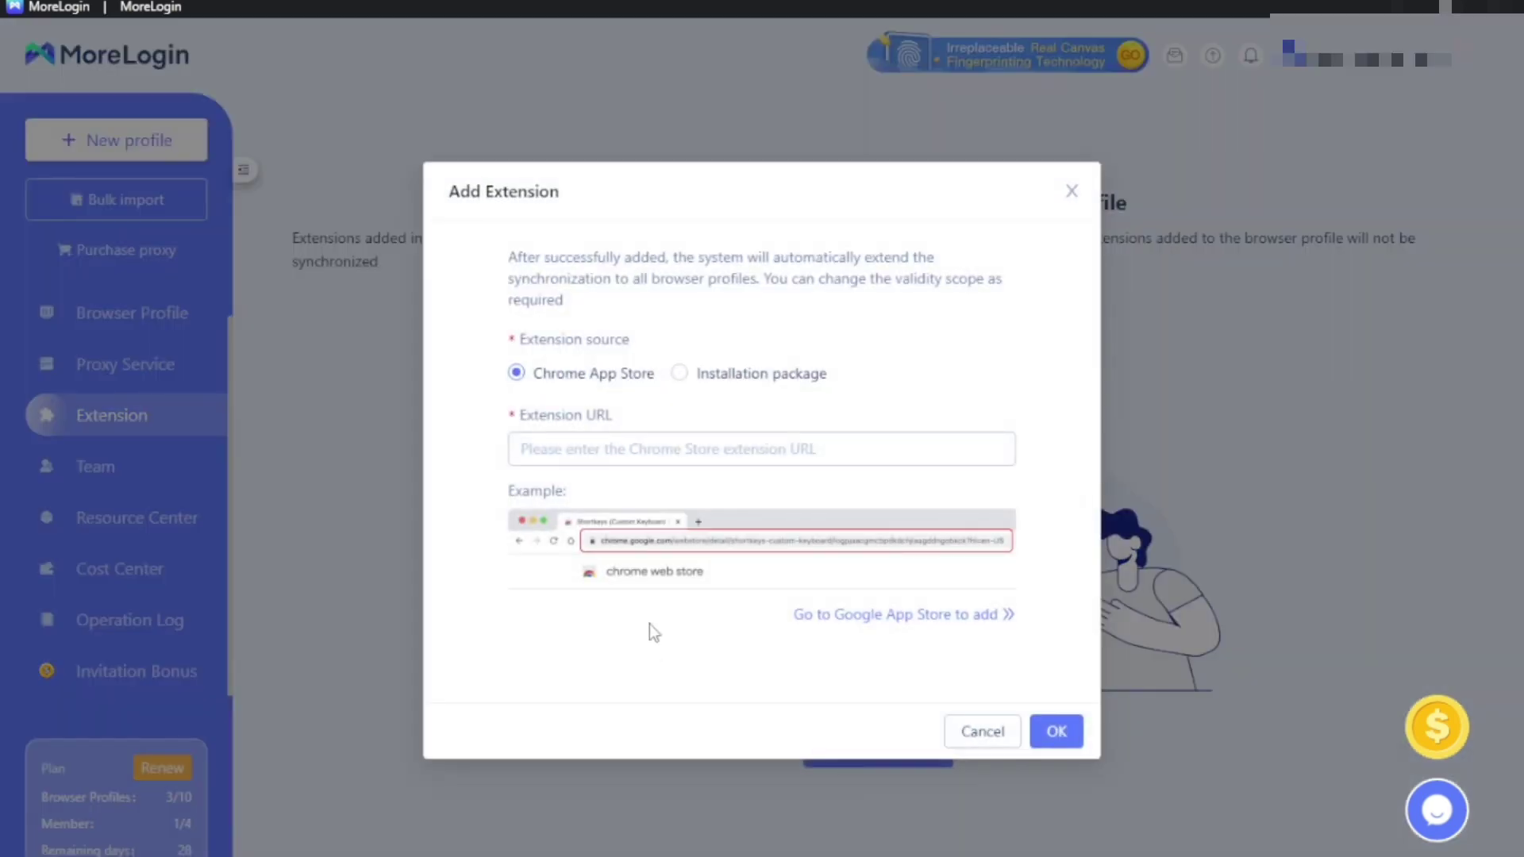
left_click(664, 452)
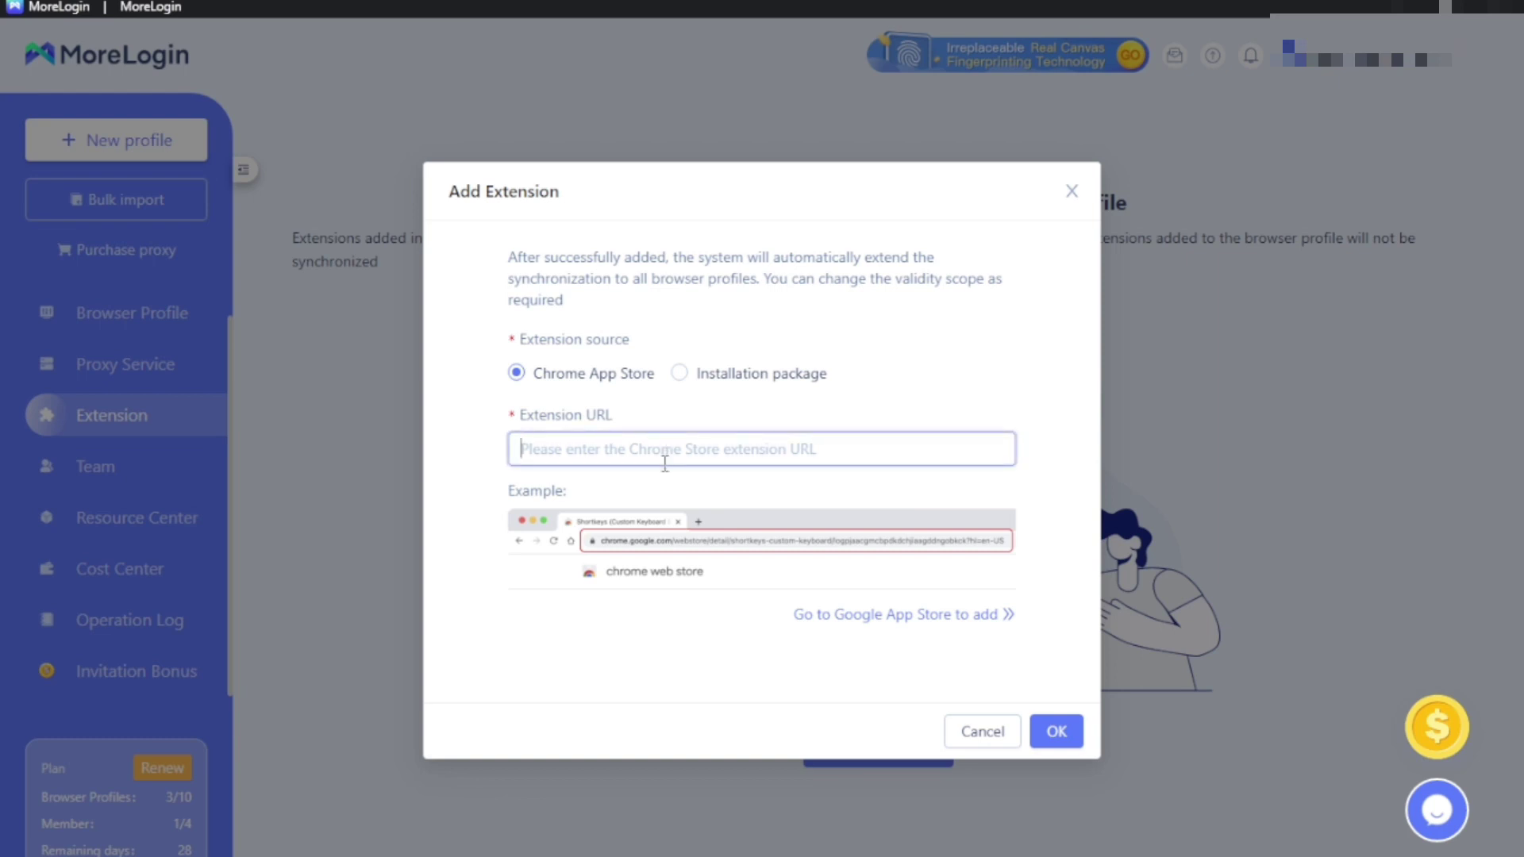
left_click(1058, 732)
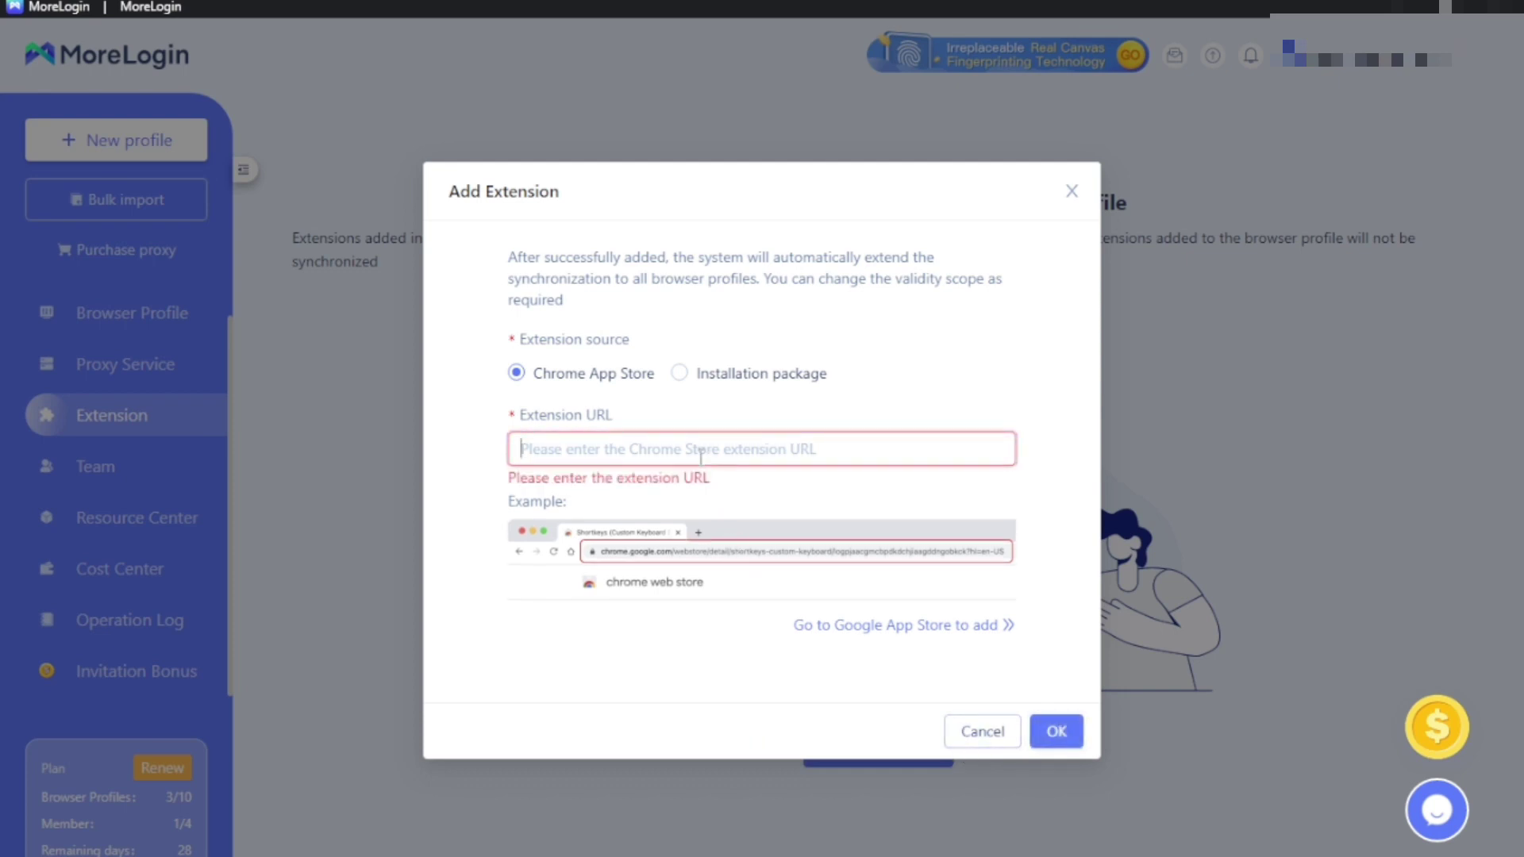
key("Escape")
- Look over the Team, Operation Log and Cost Center pages
left_click(121, 468)
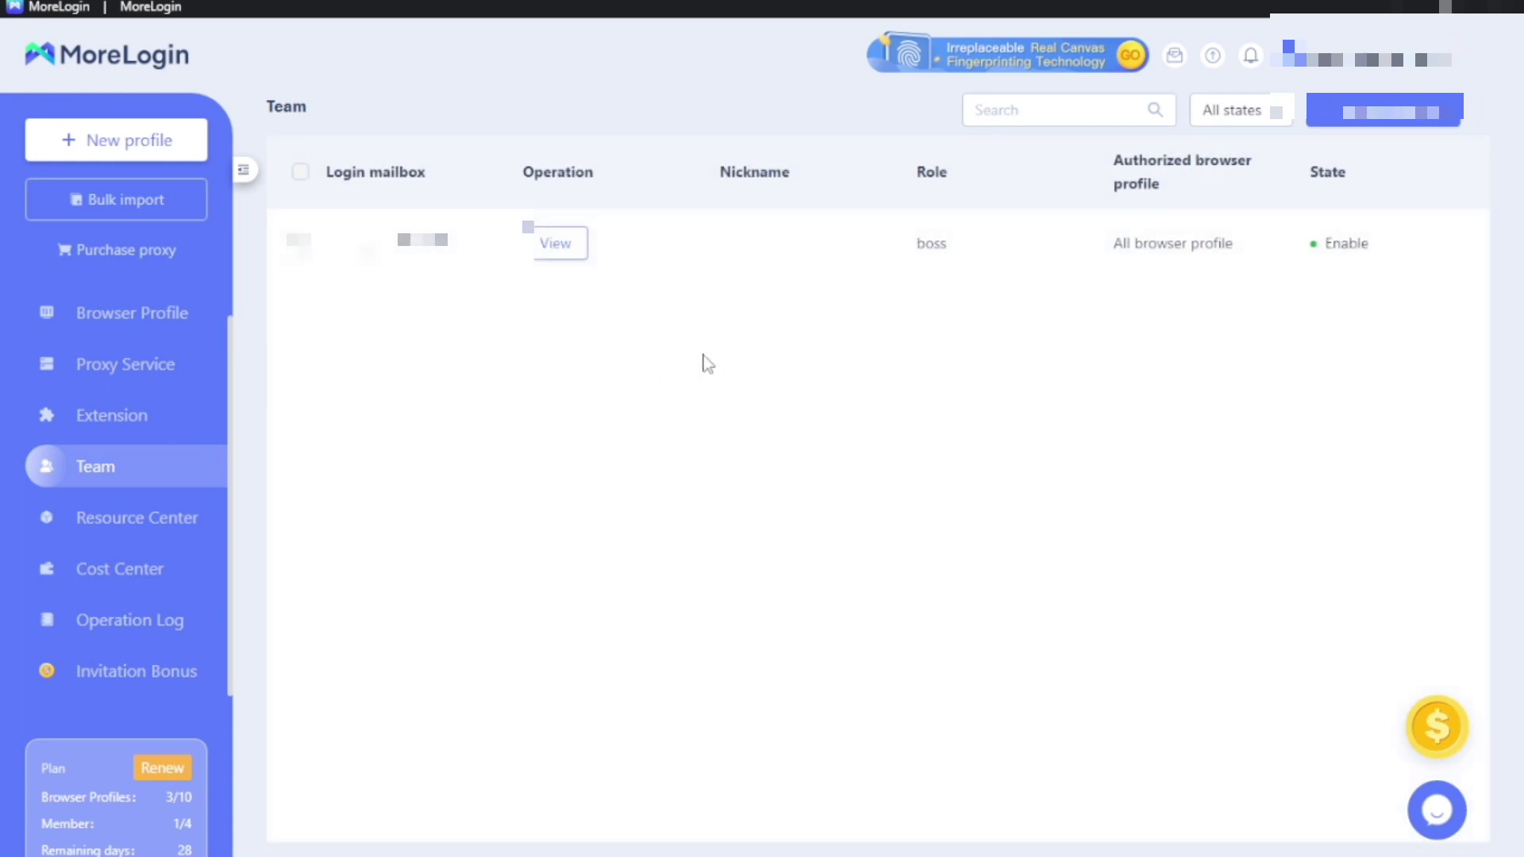
left_click(162, 620)
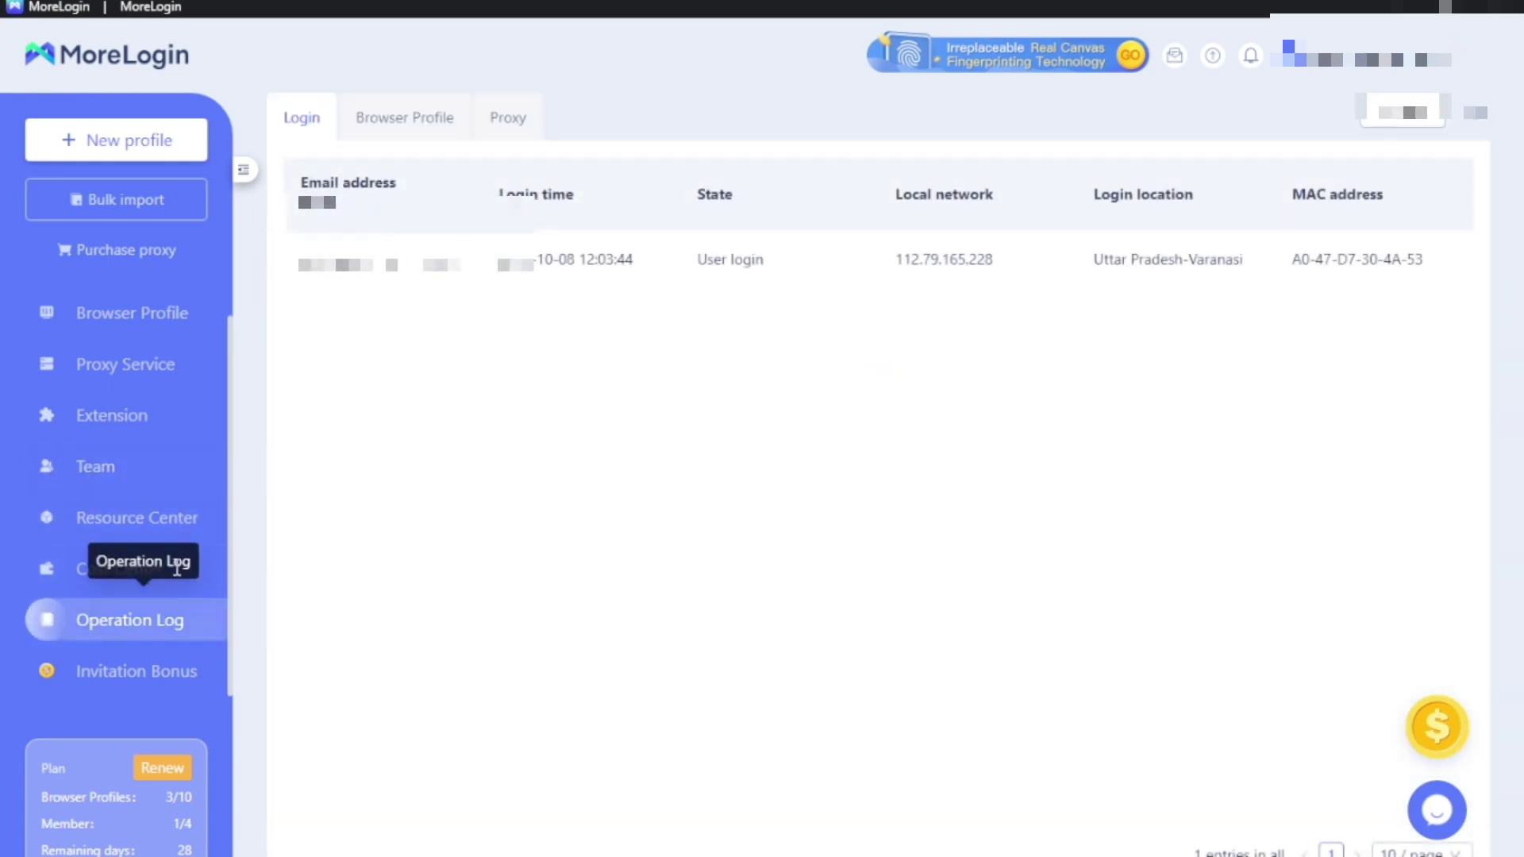
left_click(72, 580)
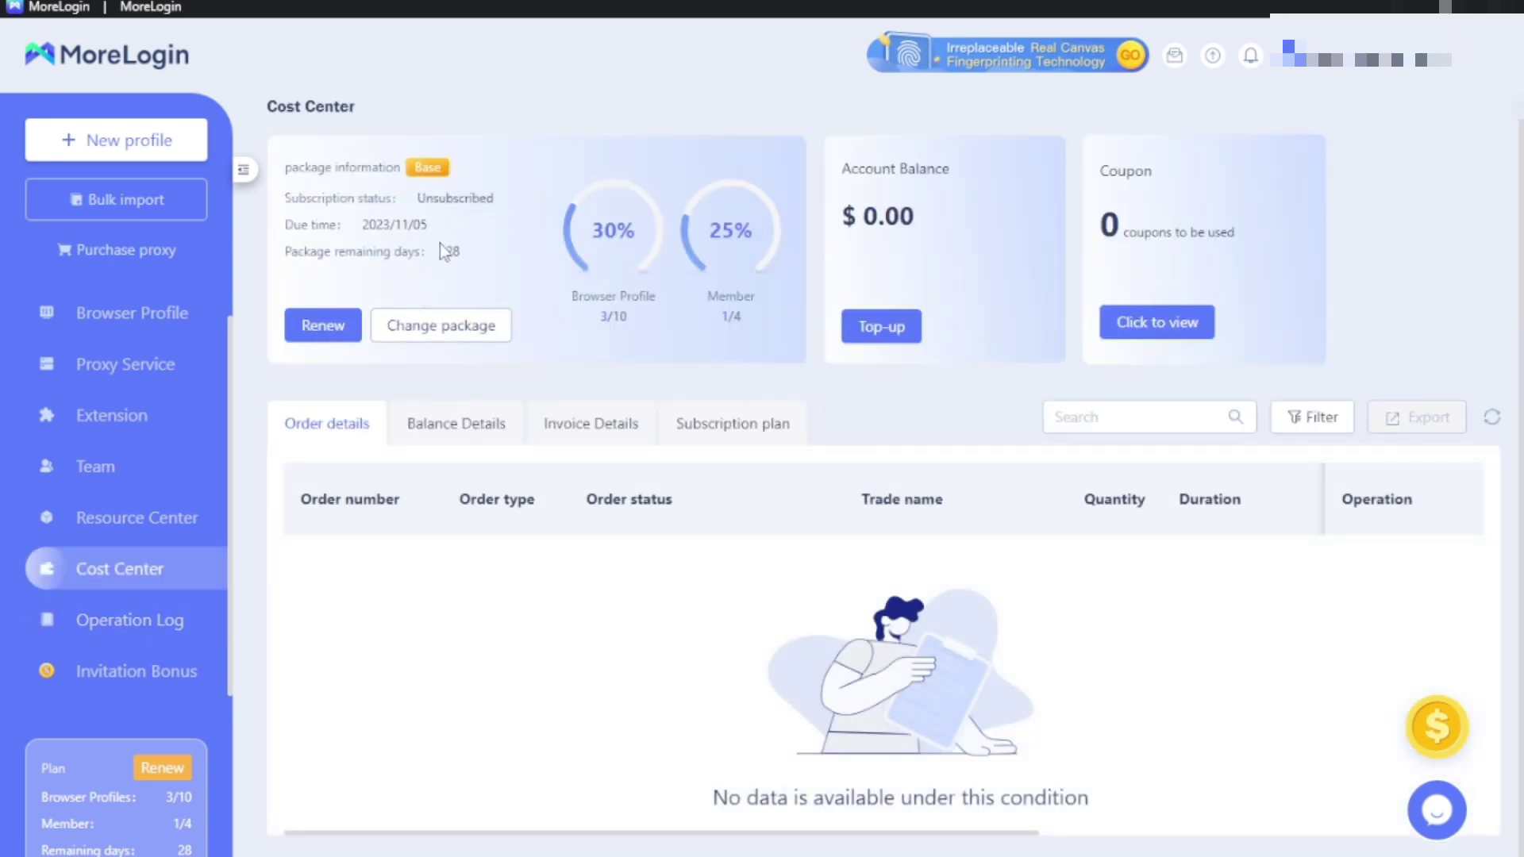
- Preview changing the package to 50 browser profiles, 5 additional members and 180 days, and view the package renewal options, submitting neither
left_click(444, 336)
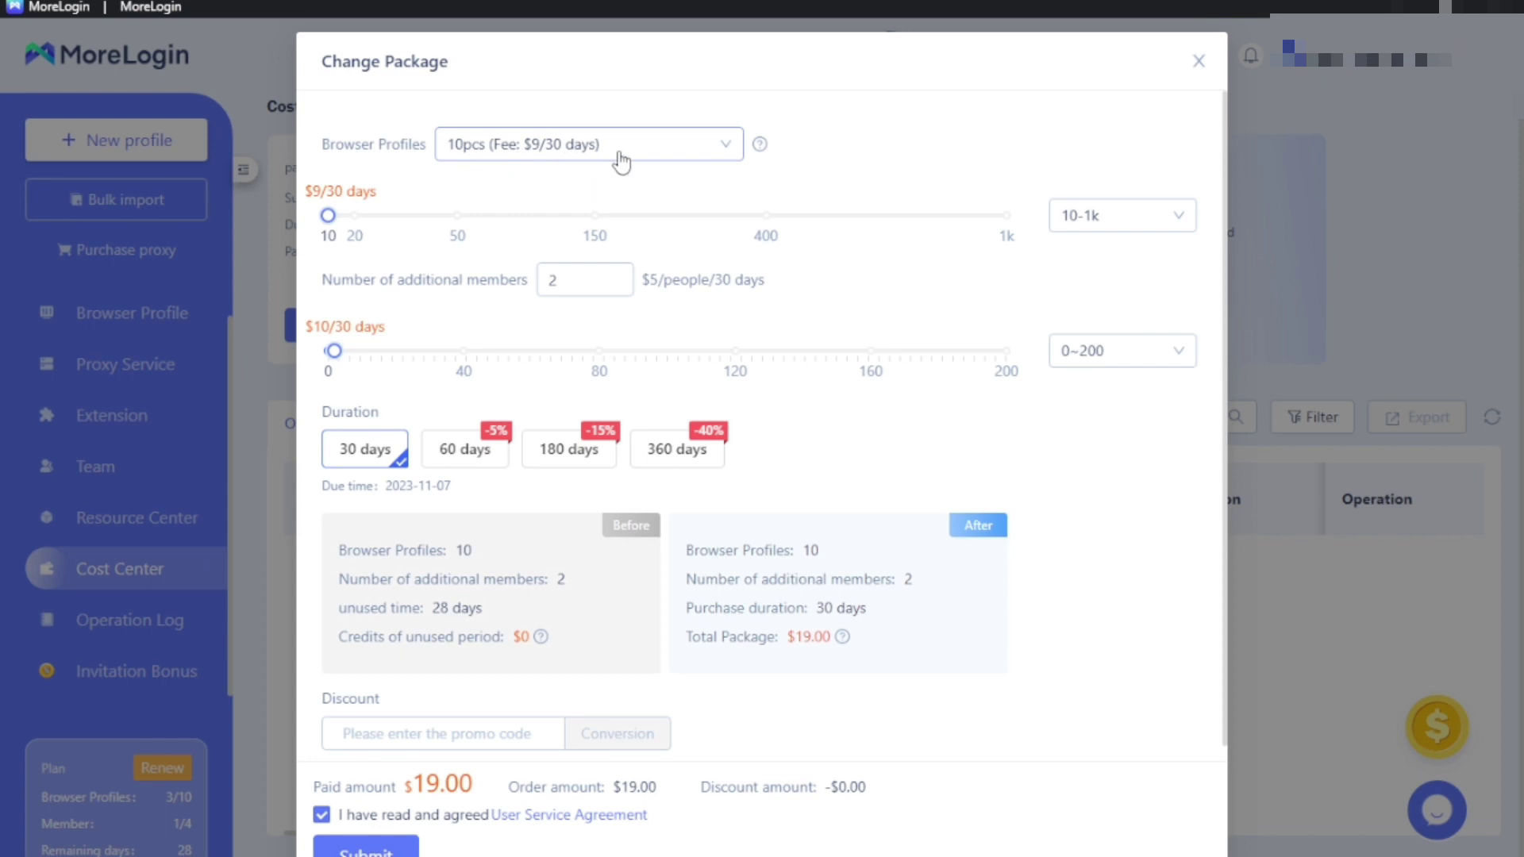
left_click(359, 234)
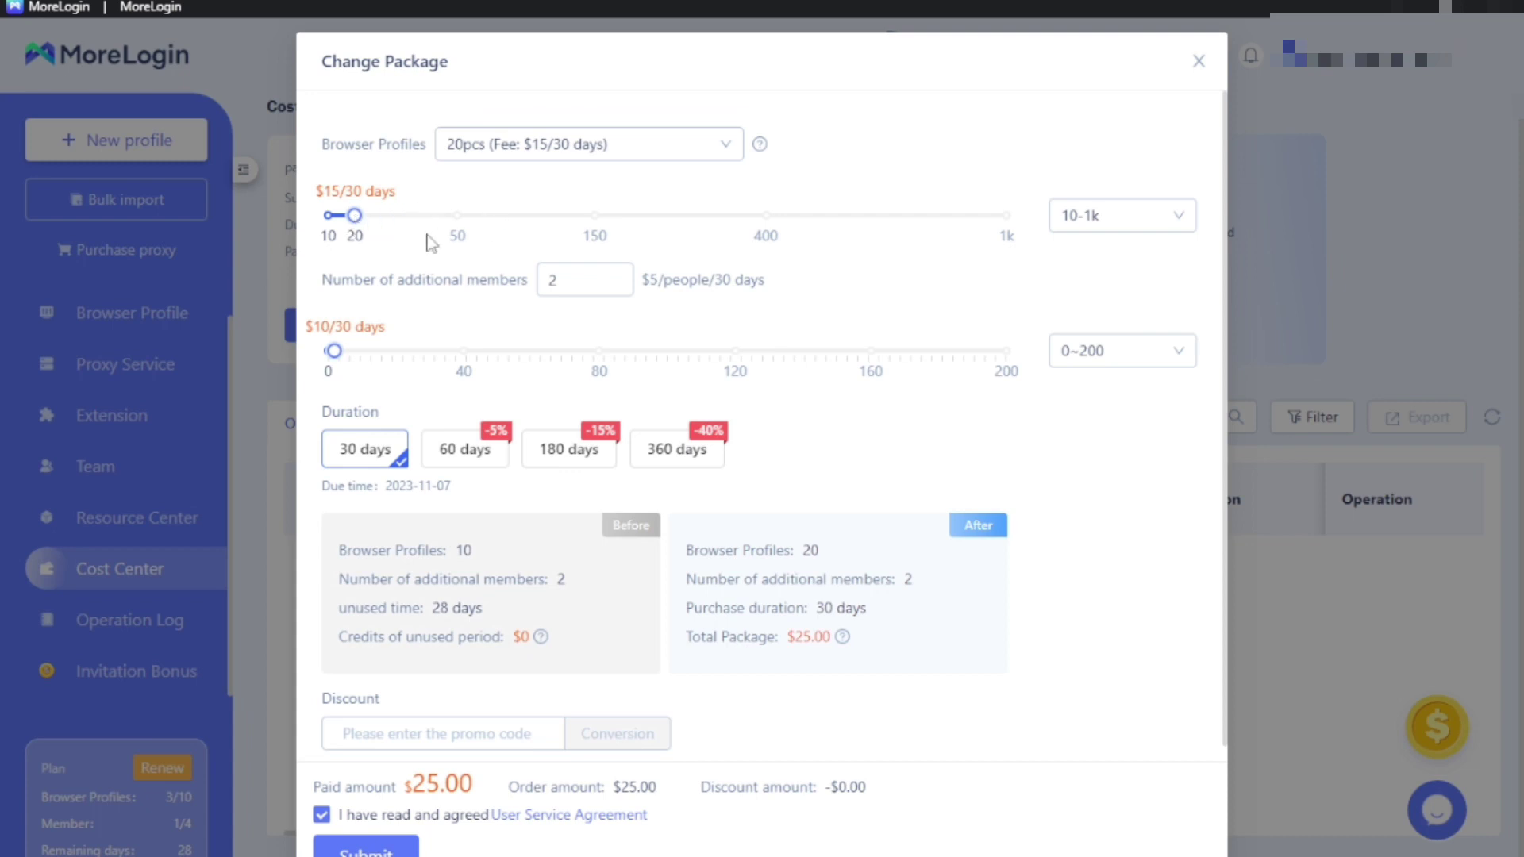
left_click(459, 217)
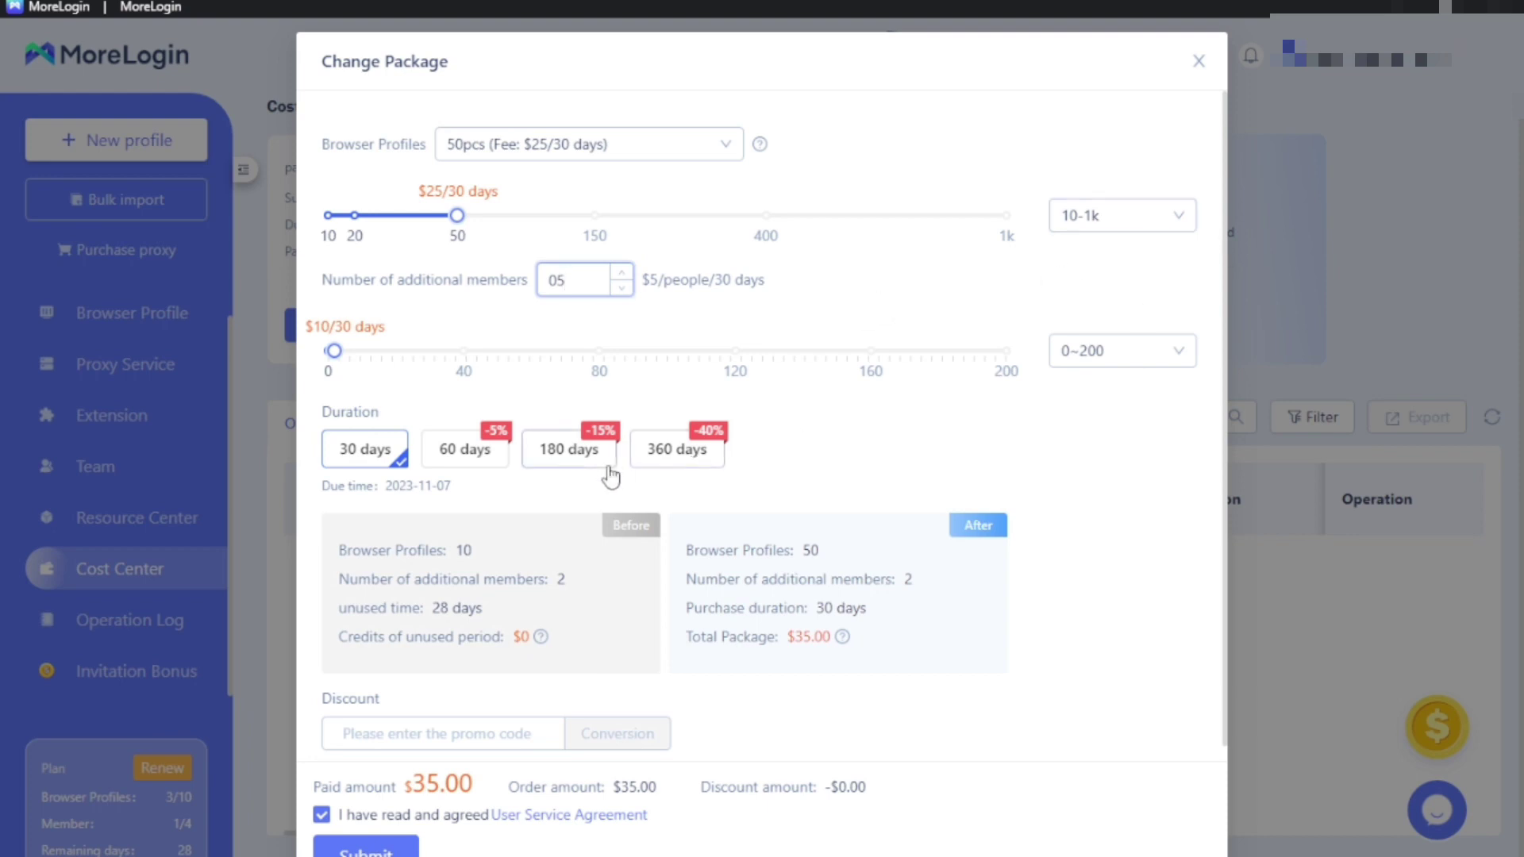
left_click(462, 465)
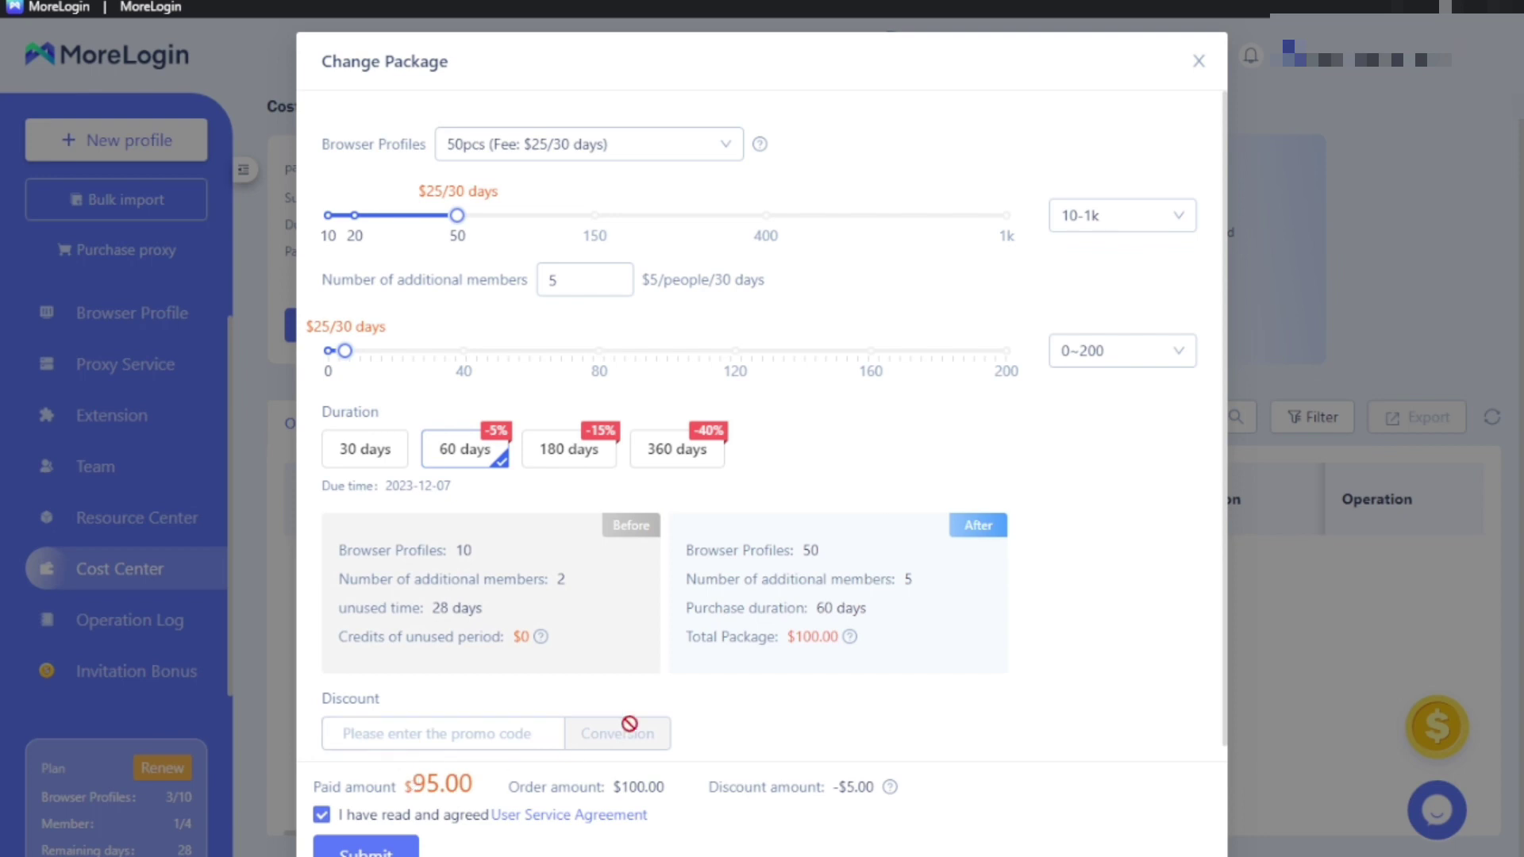
left_click(573, 457)
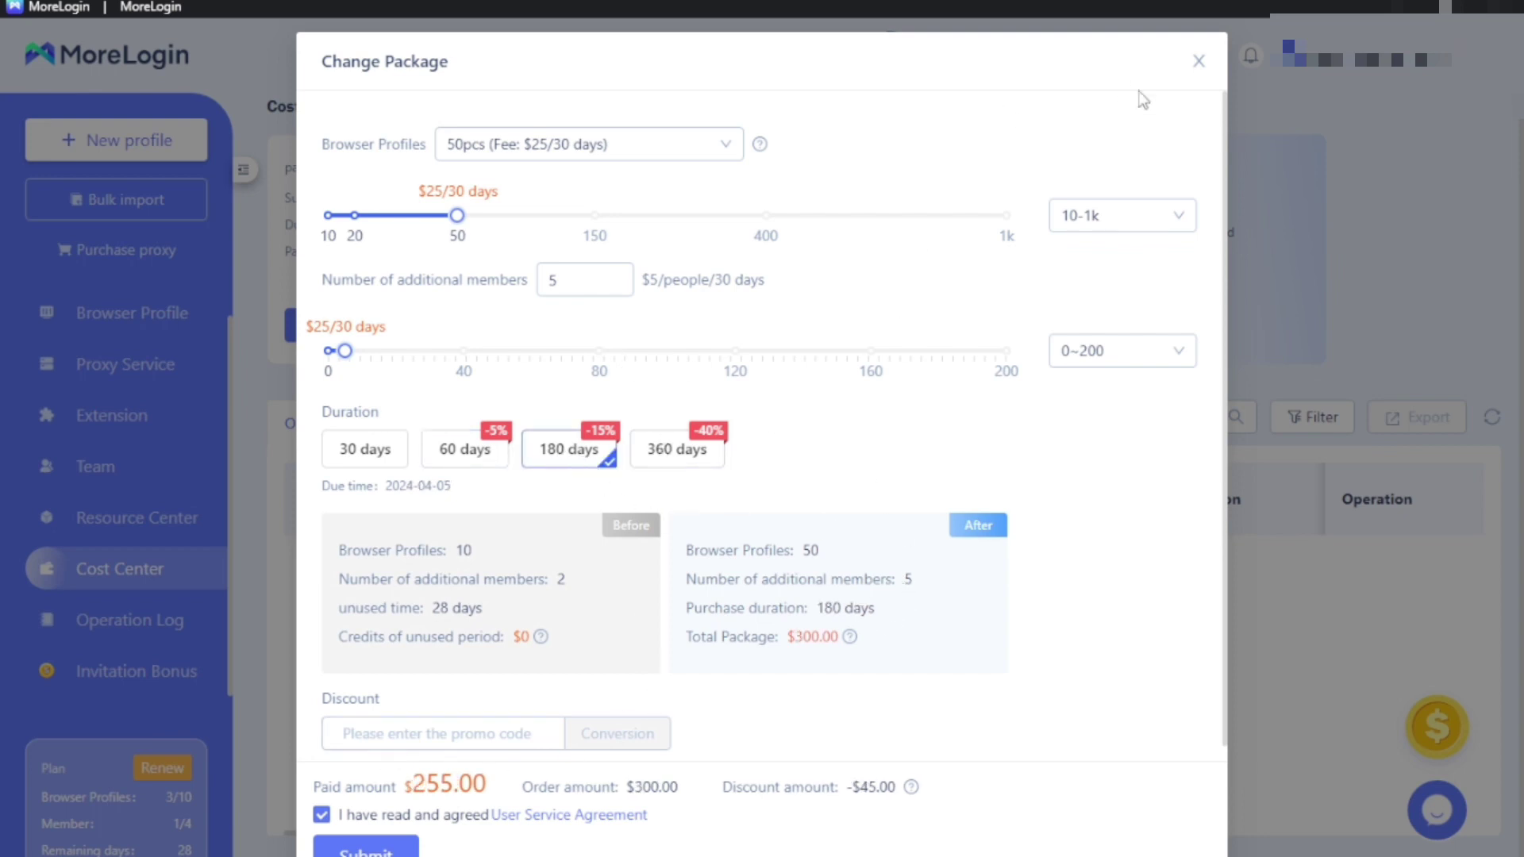
left_click(1198, 61)
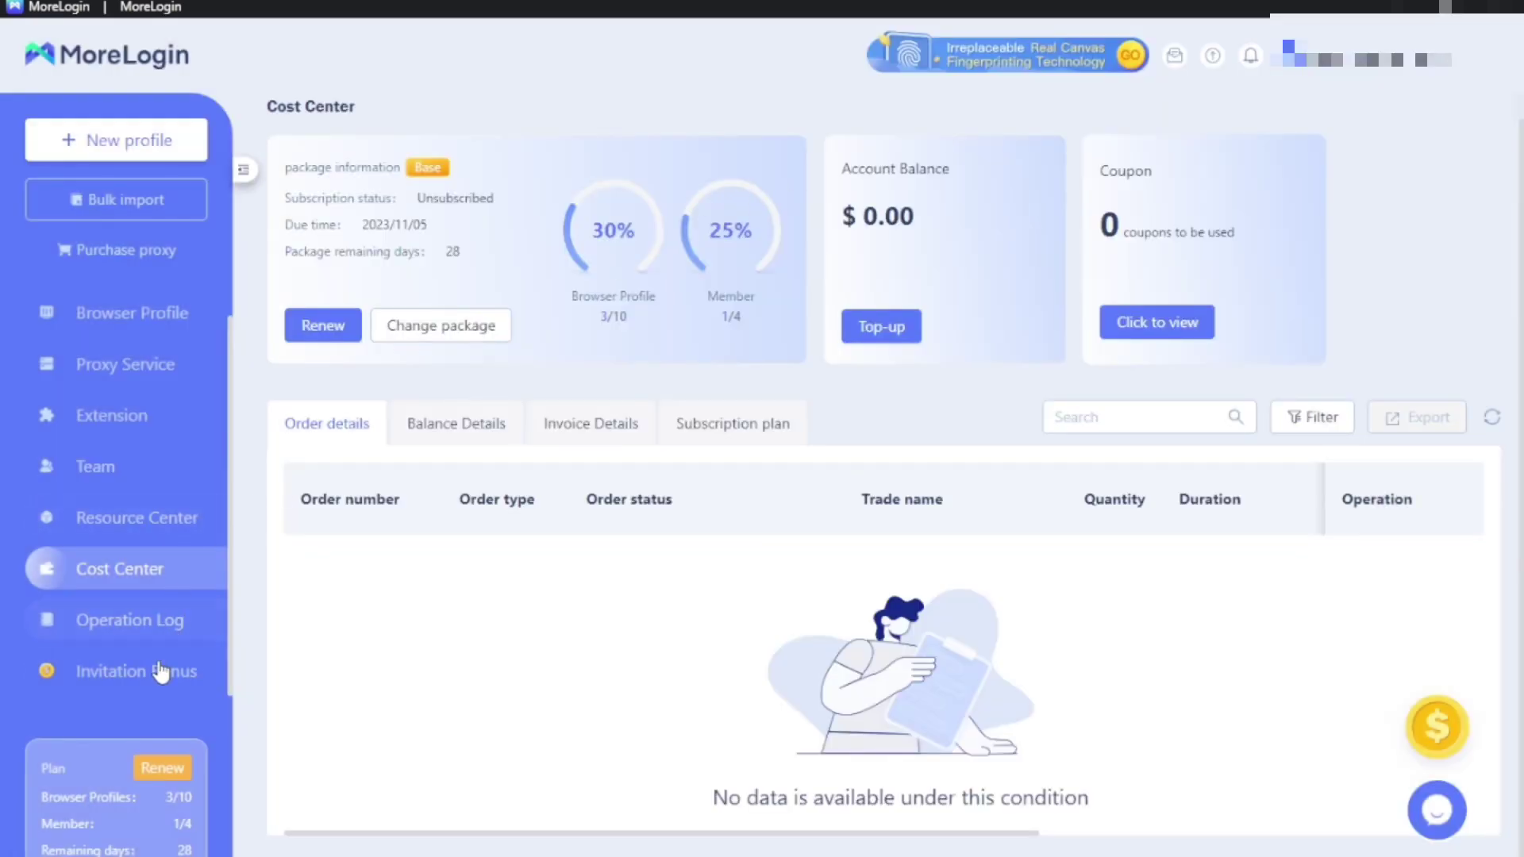
left_click(155, 774)
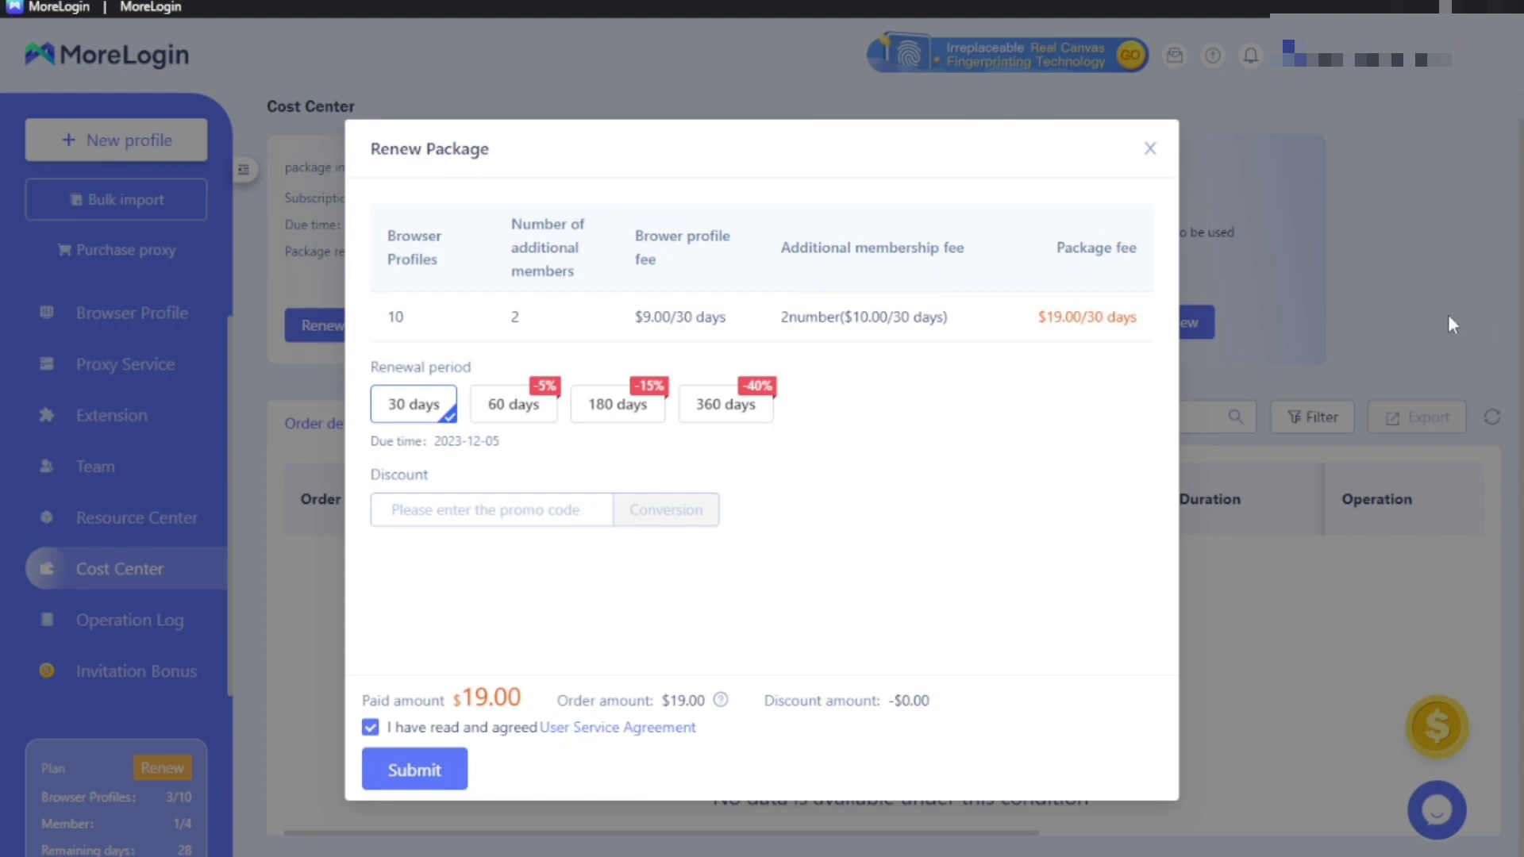
left_click(1150, 149)
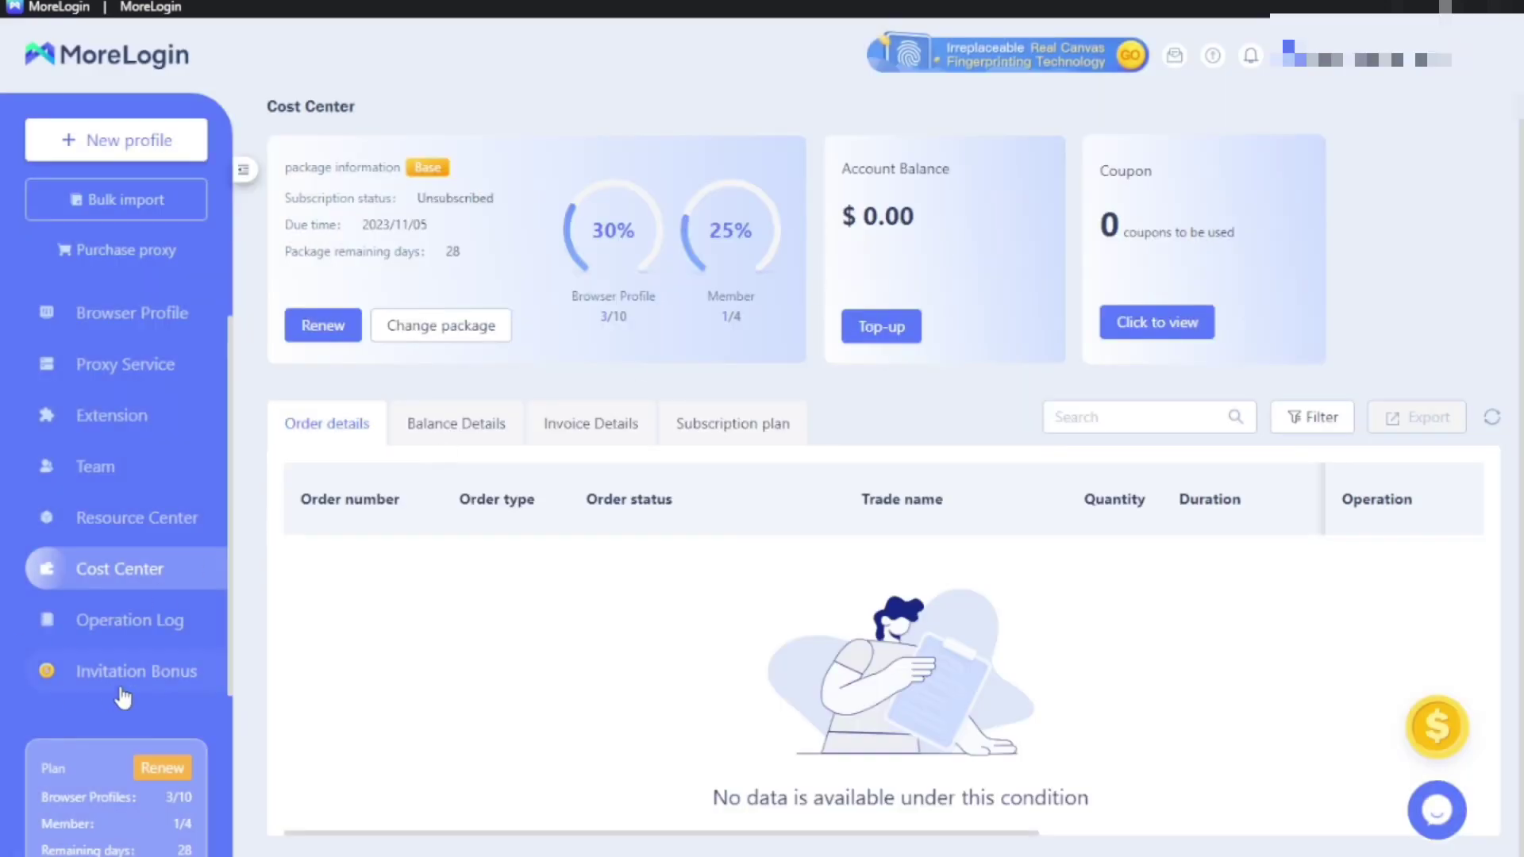
- Preview a residential proxy purchase with a 90-day duration and quantity 4, close it without submitting, and dismiss the customer support tip
left_click(125, 252)
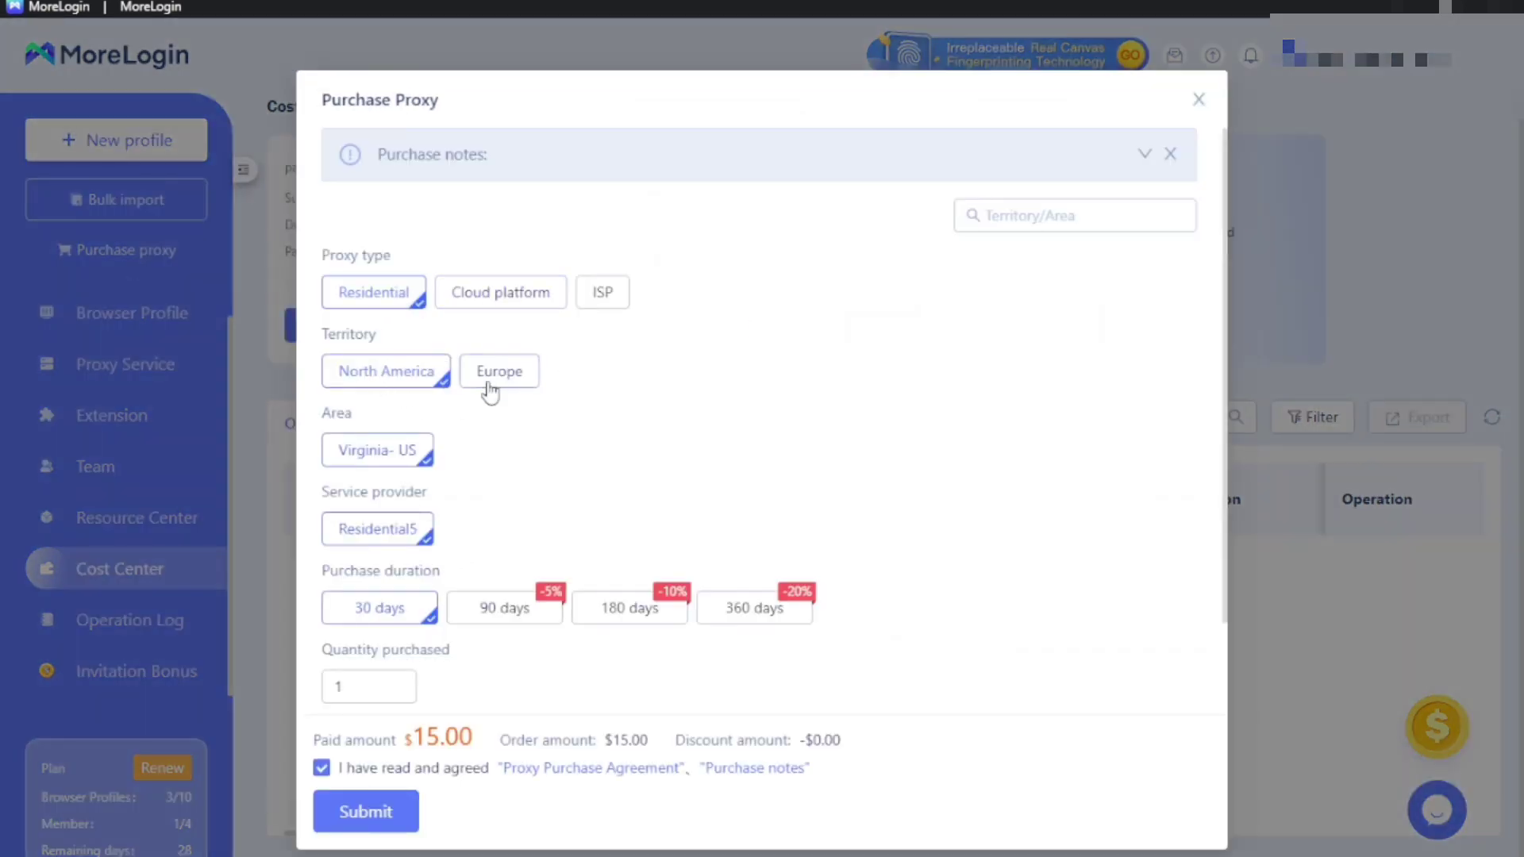
left_click(495, 607)
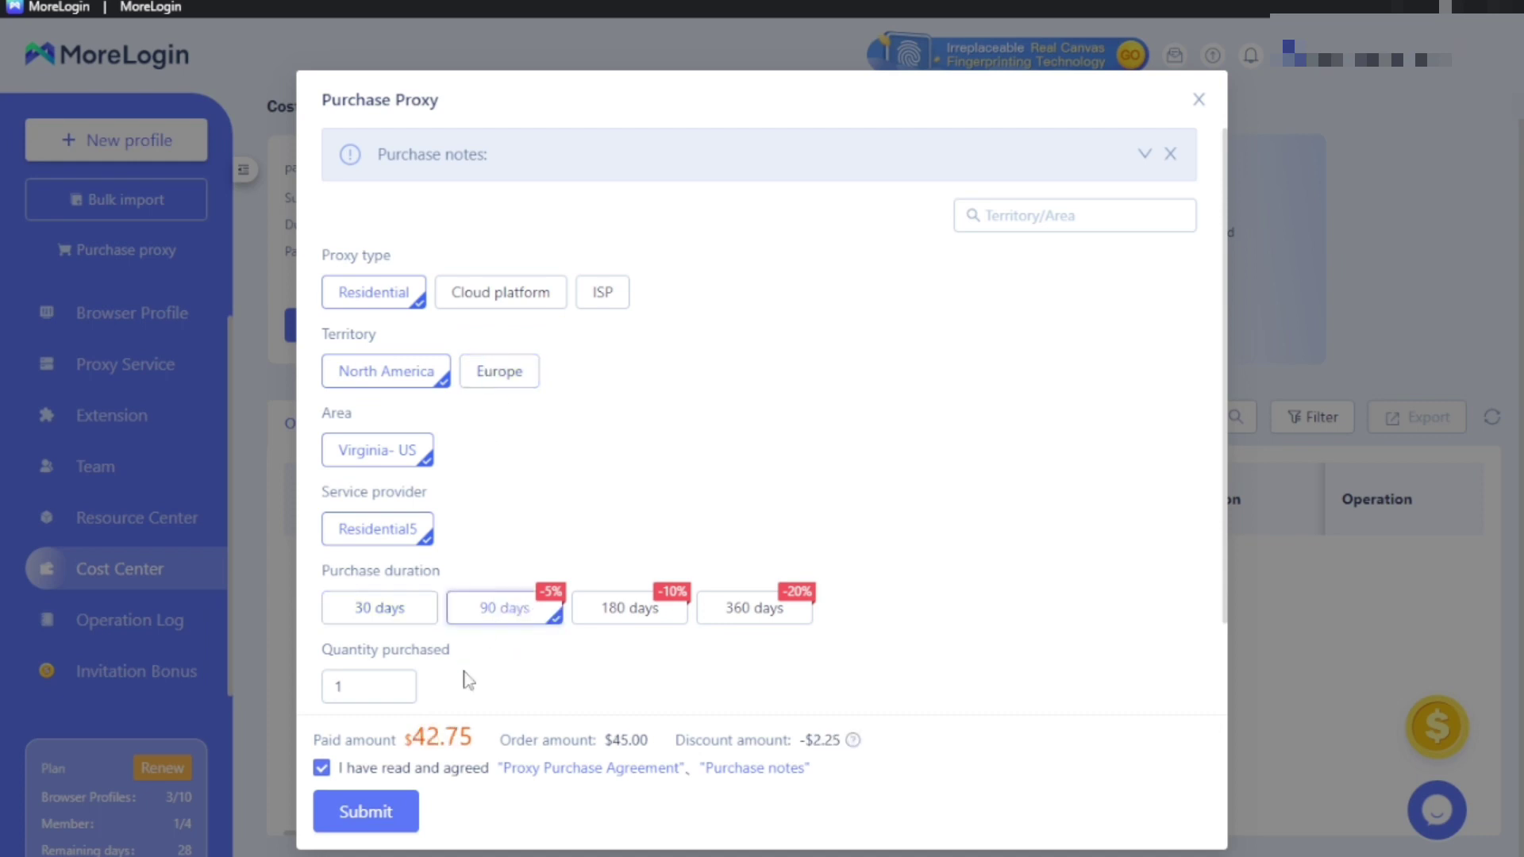
left_click(383, 689)
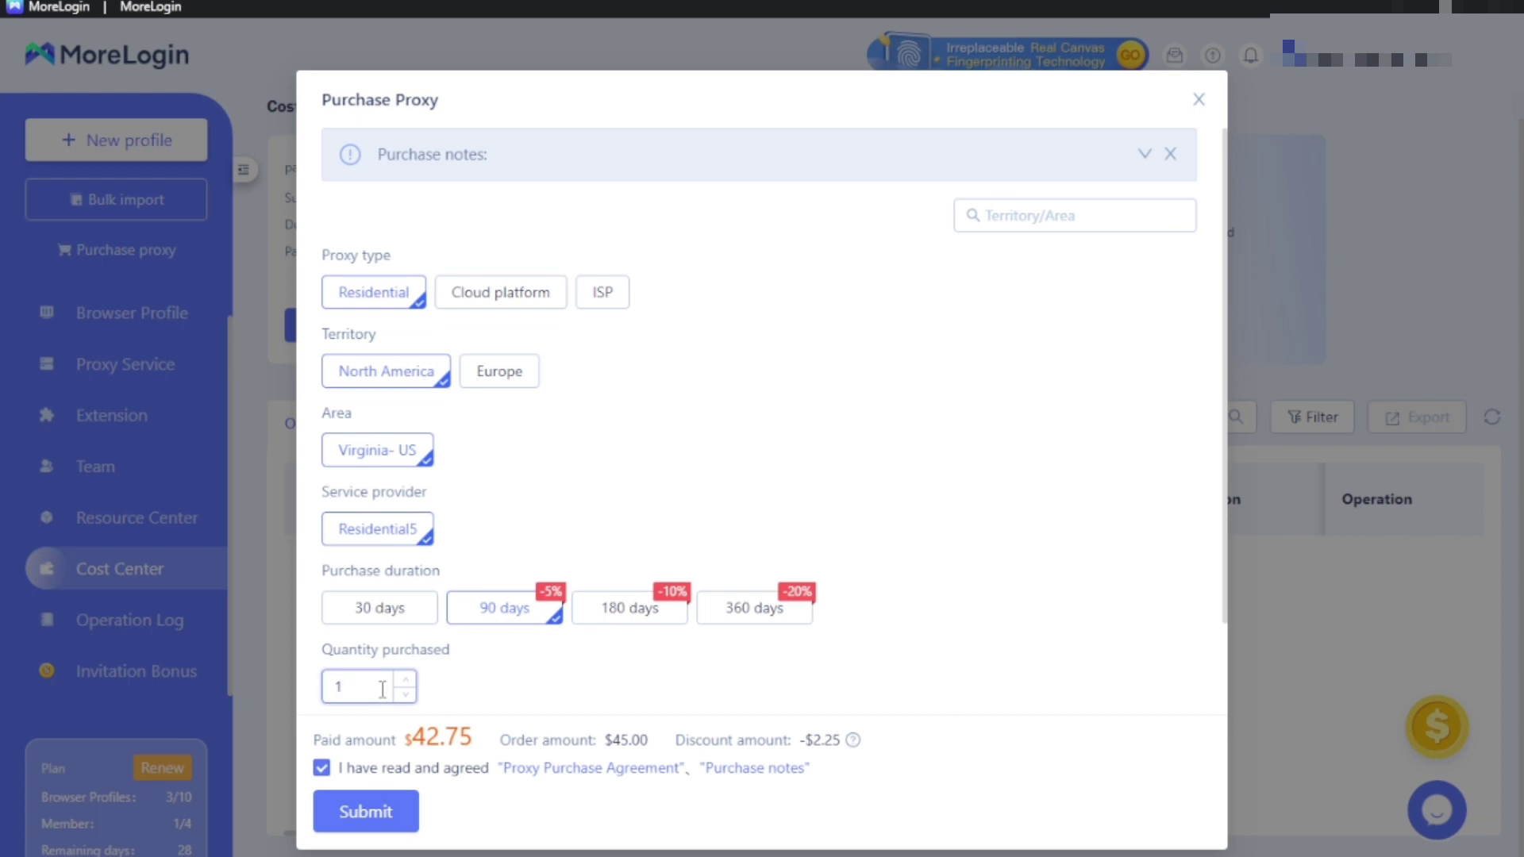
key("BackSpace")
type("4")
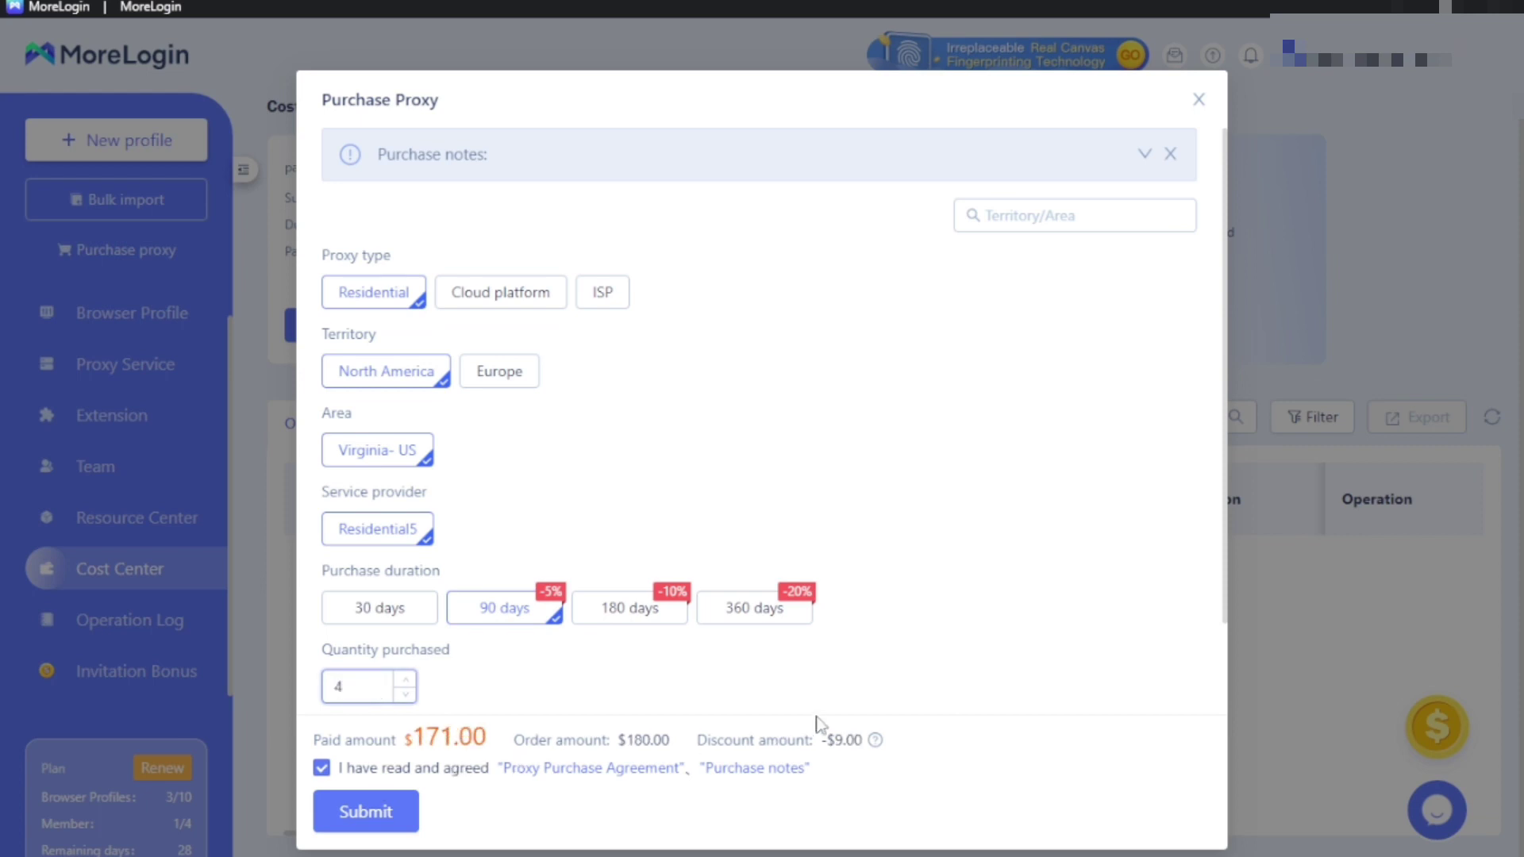
left_click(1199, 101)
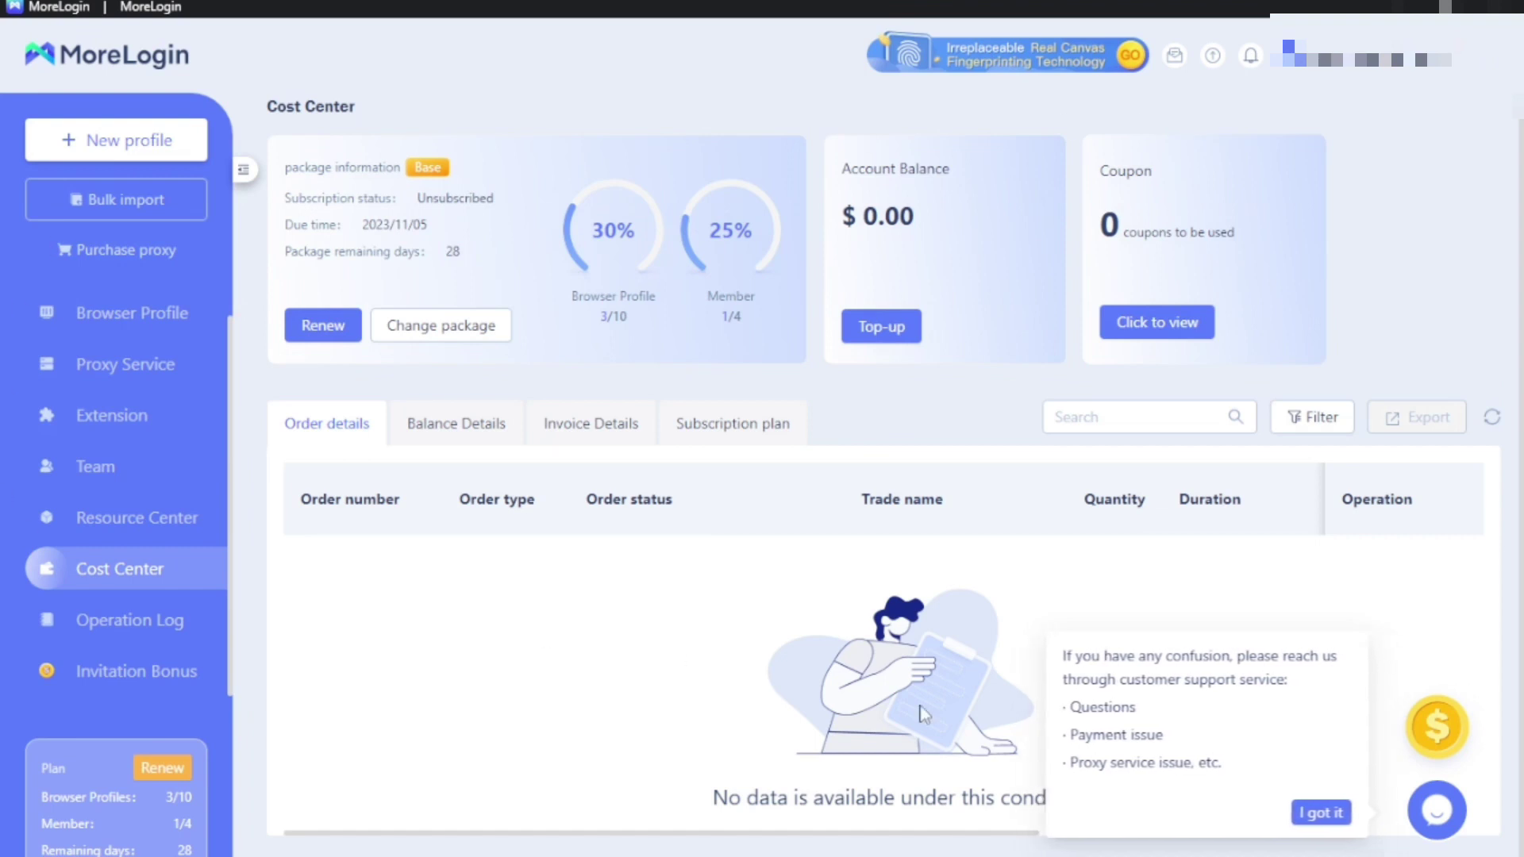
left_click(1304, 813)
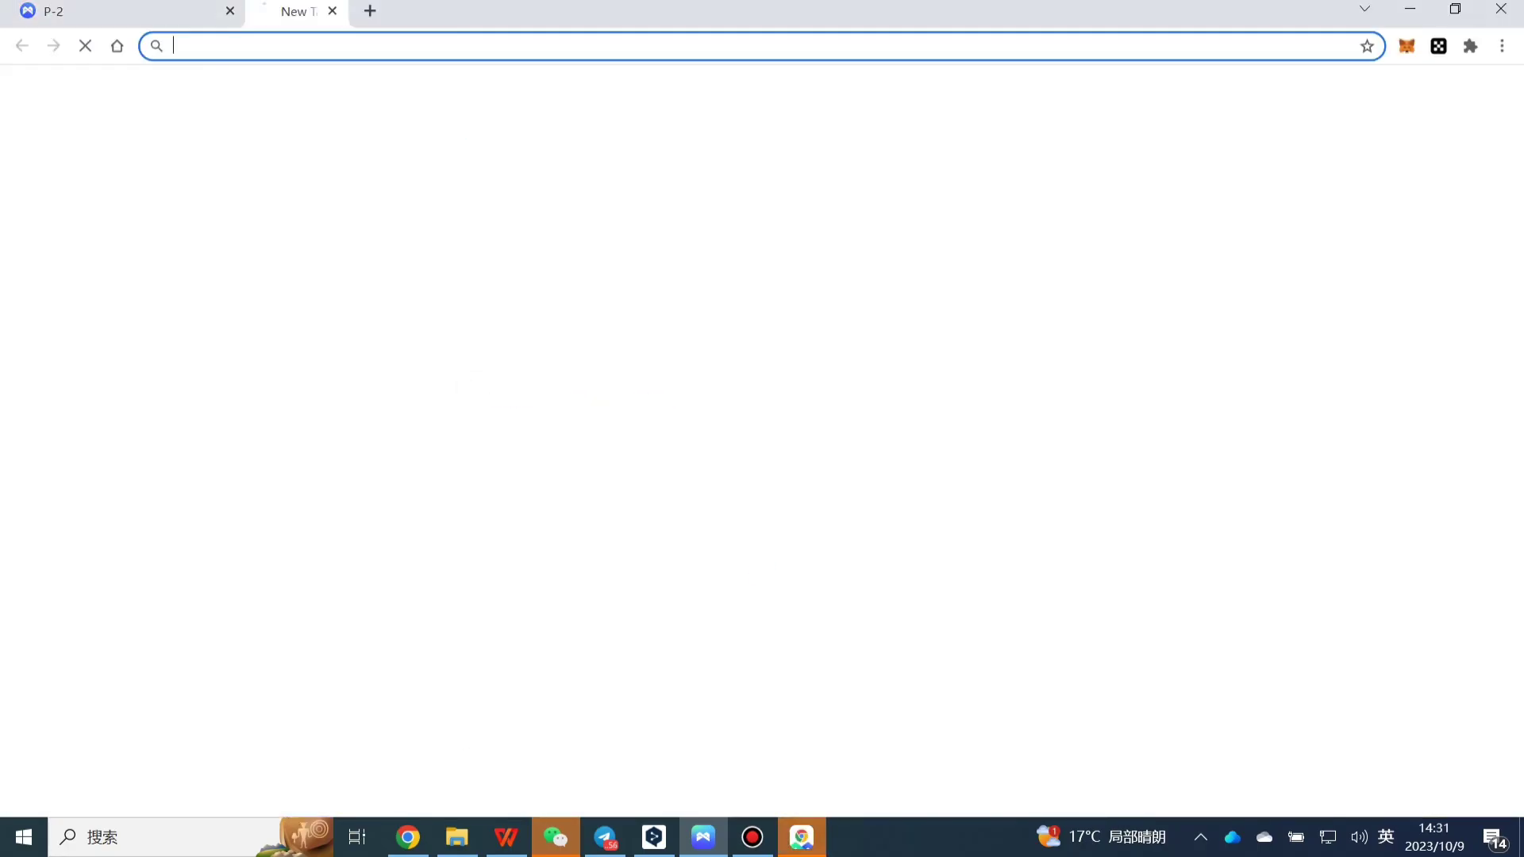
- Visit zksync.io in the P-2 profile's browser using the previous search suggestion, and restore down its window to return to the profile list
left_click(714, 382)
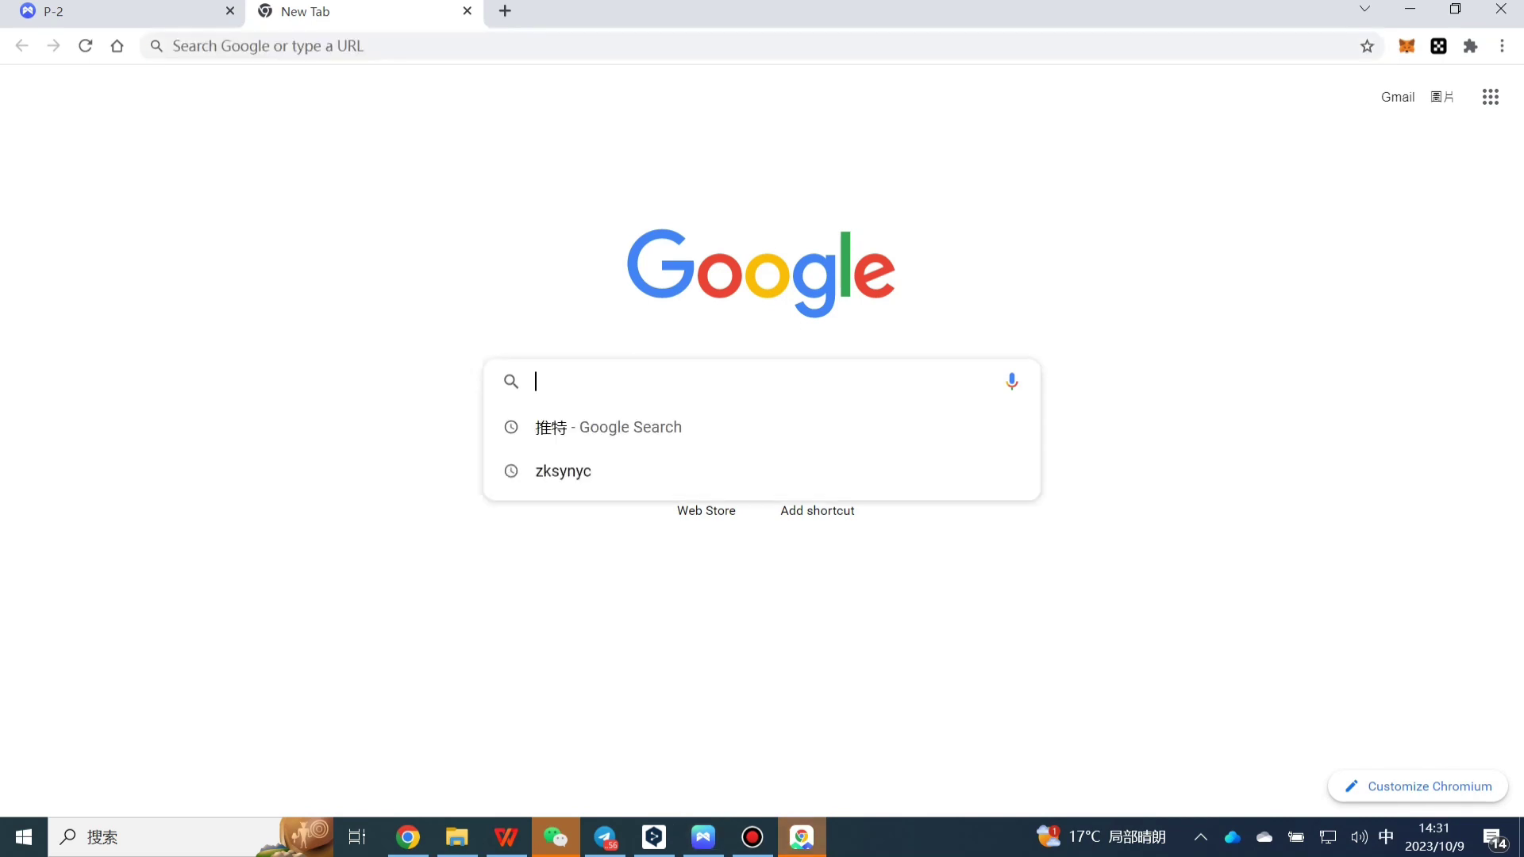
left_click(564, 470)
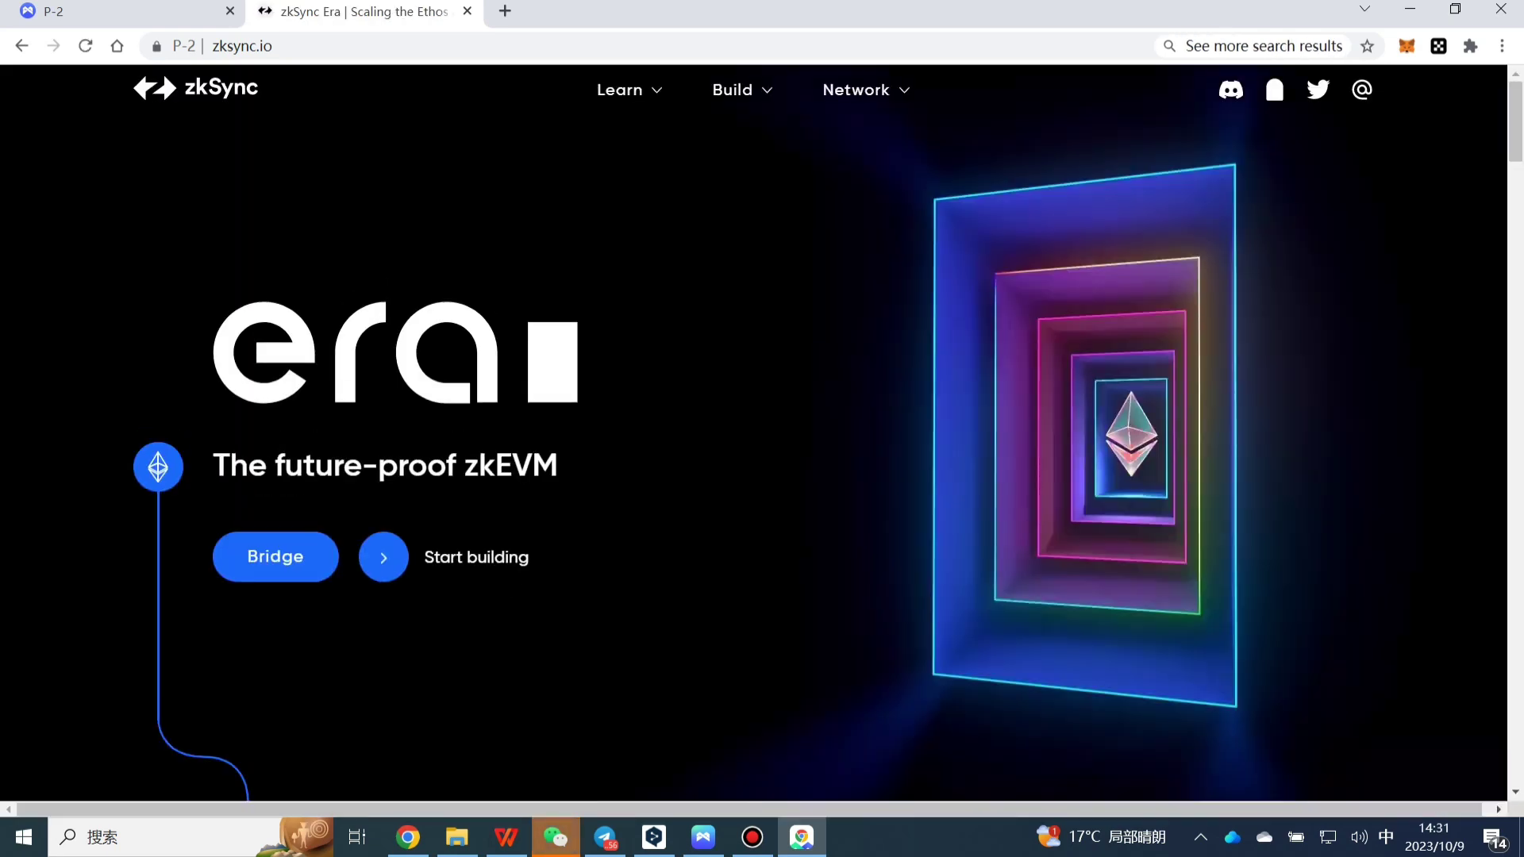
mouse_move(861, 90)
left_click(1454, 9)
left_click(593, 208)
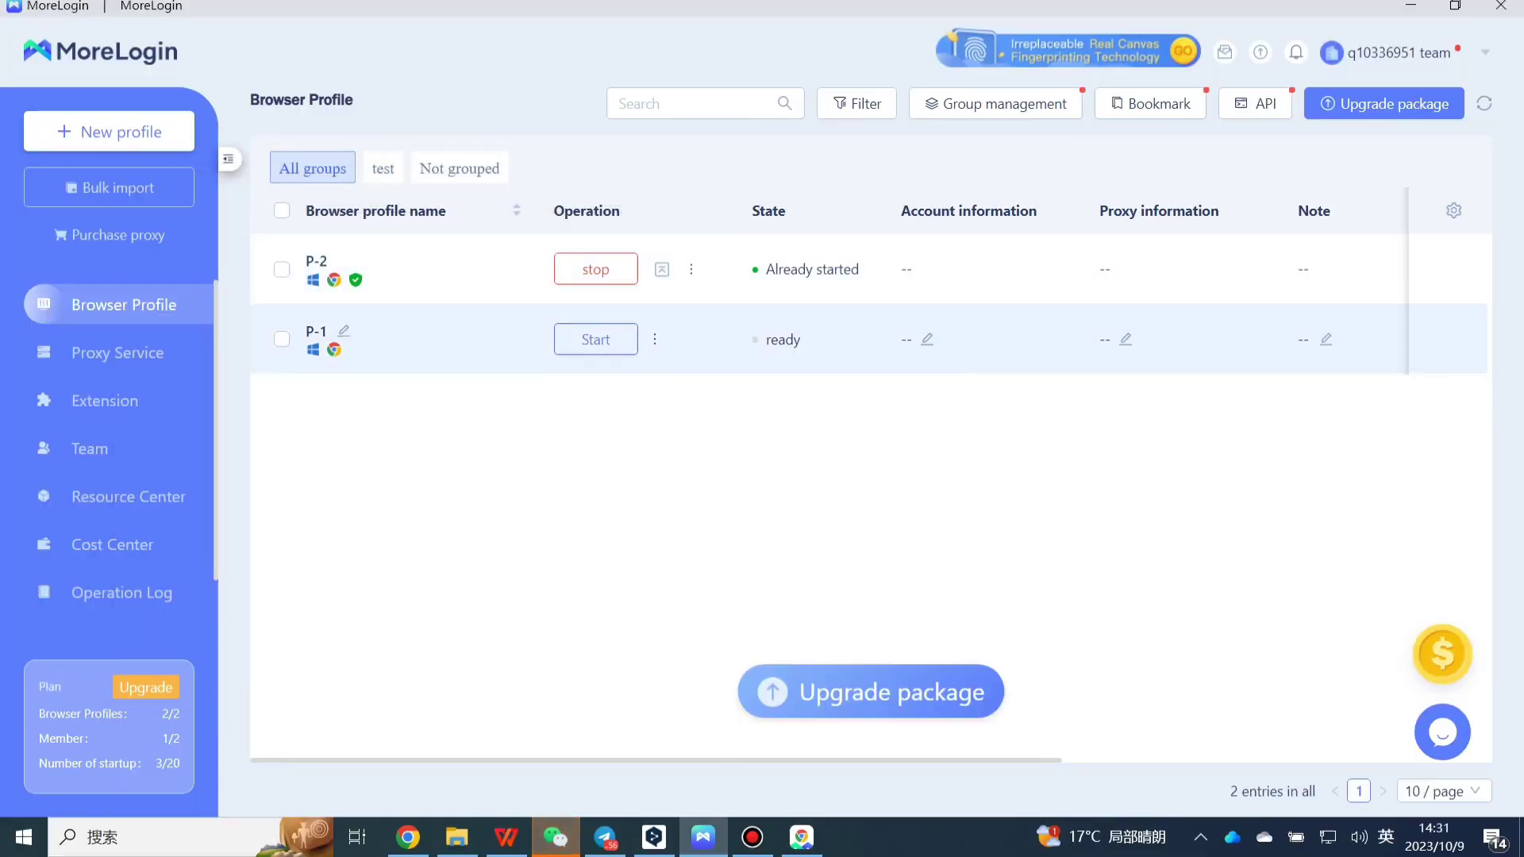
- Start the P-1 profile's browser, search for sta, open the suggested starknet.io/en site, and restore down the window
left_click(595, 338)
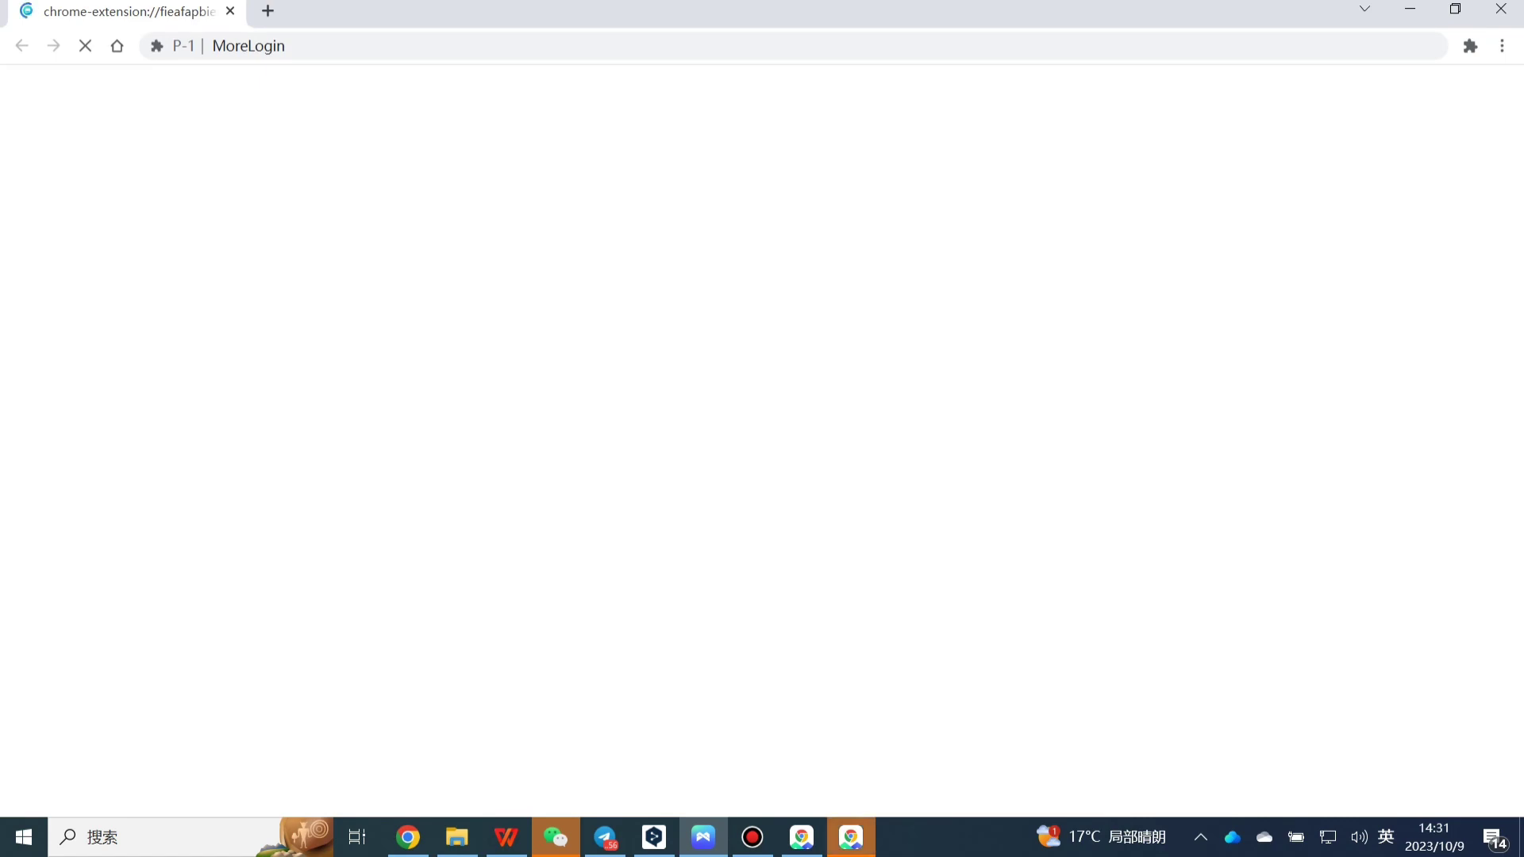
left_click(536, 382)
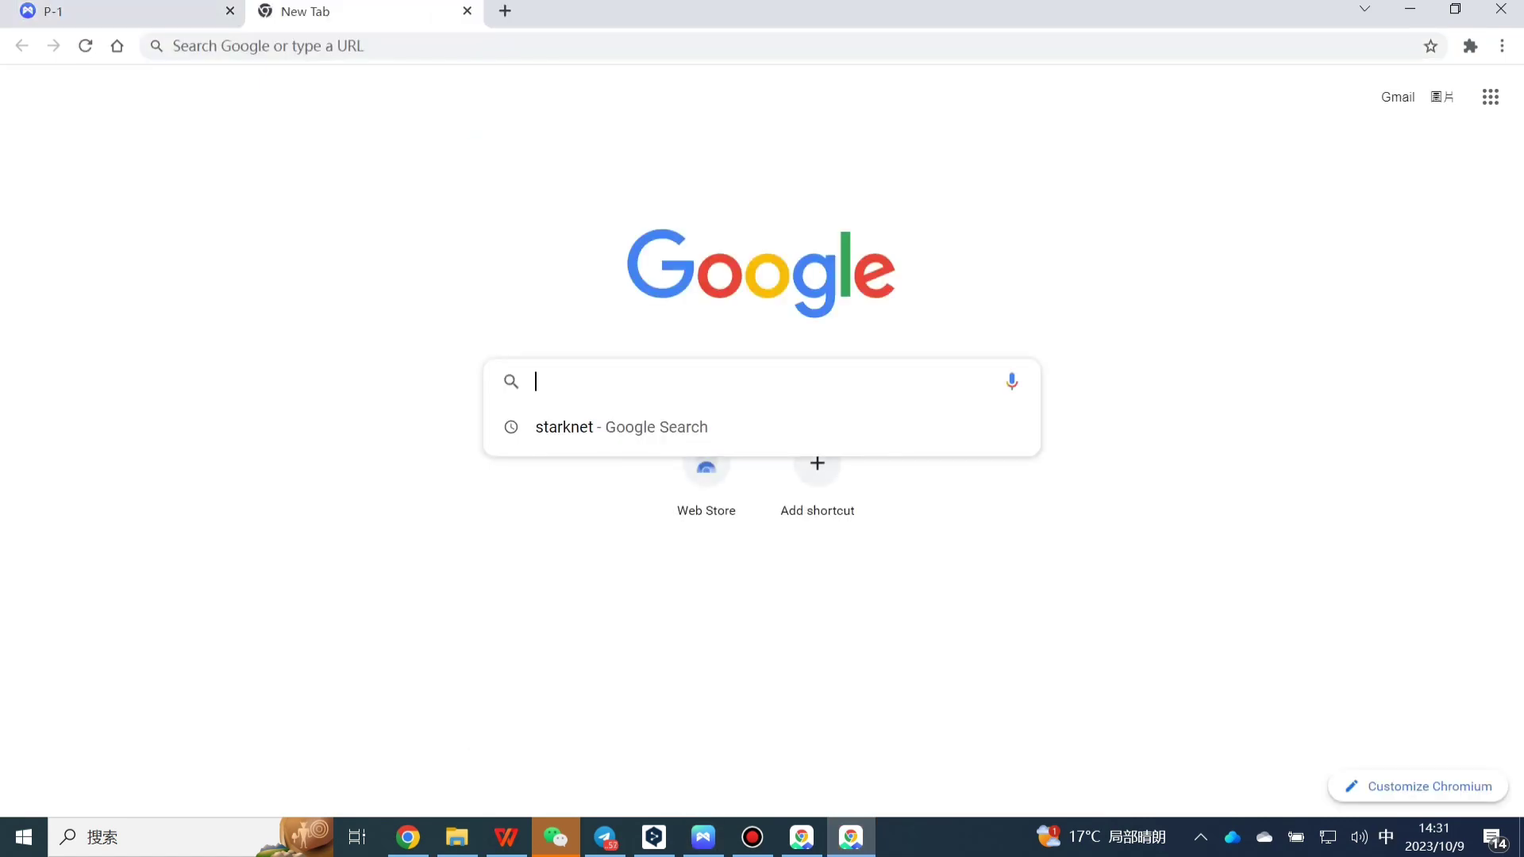
type("stakr")
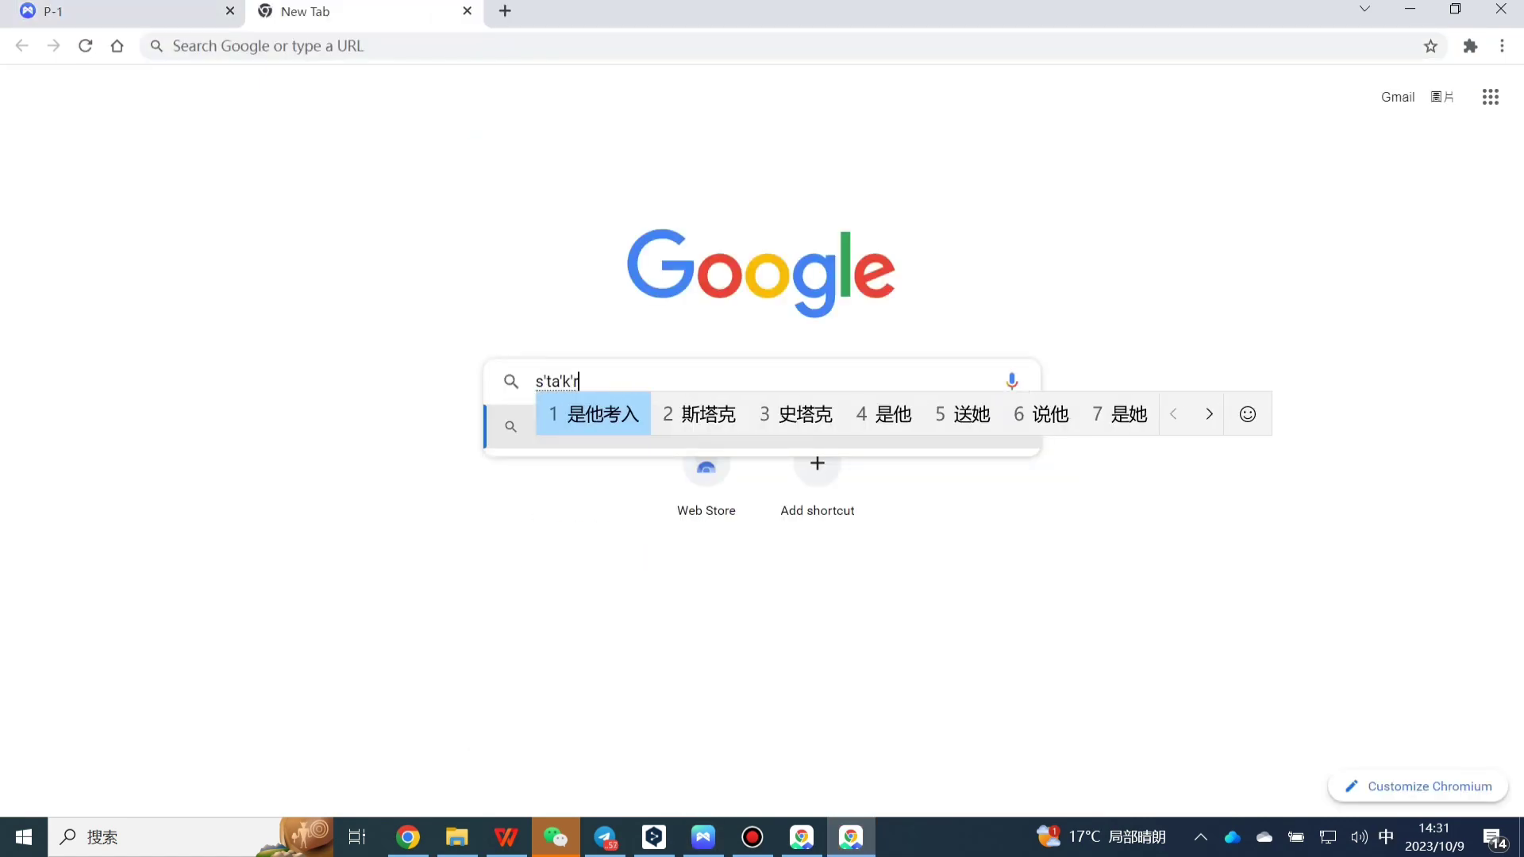
key("shift")
key("BackSpace")
key("BackSpace")
key("Down")
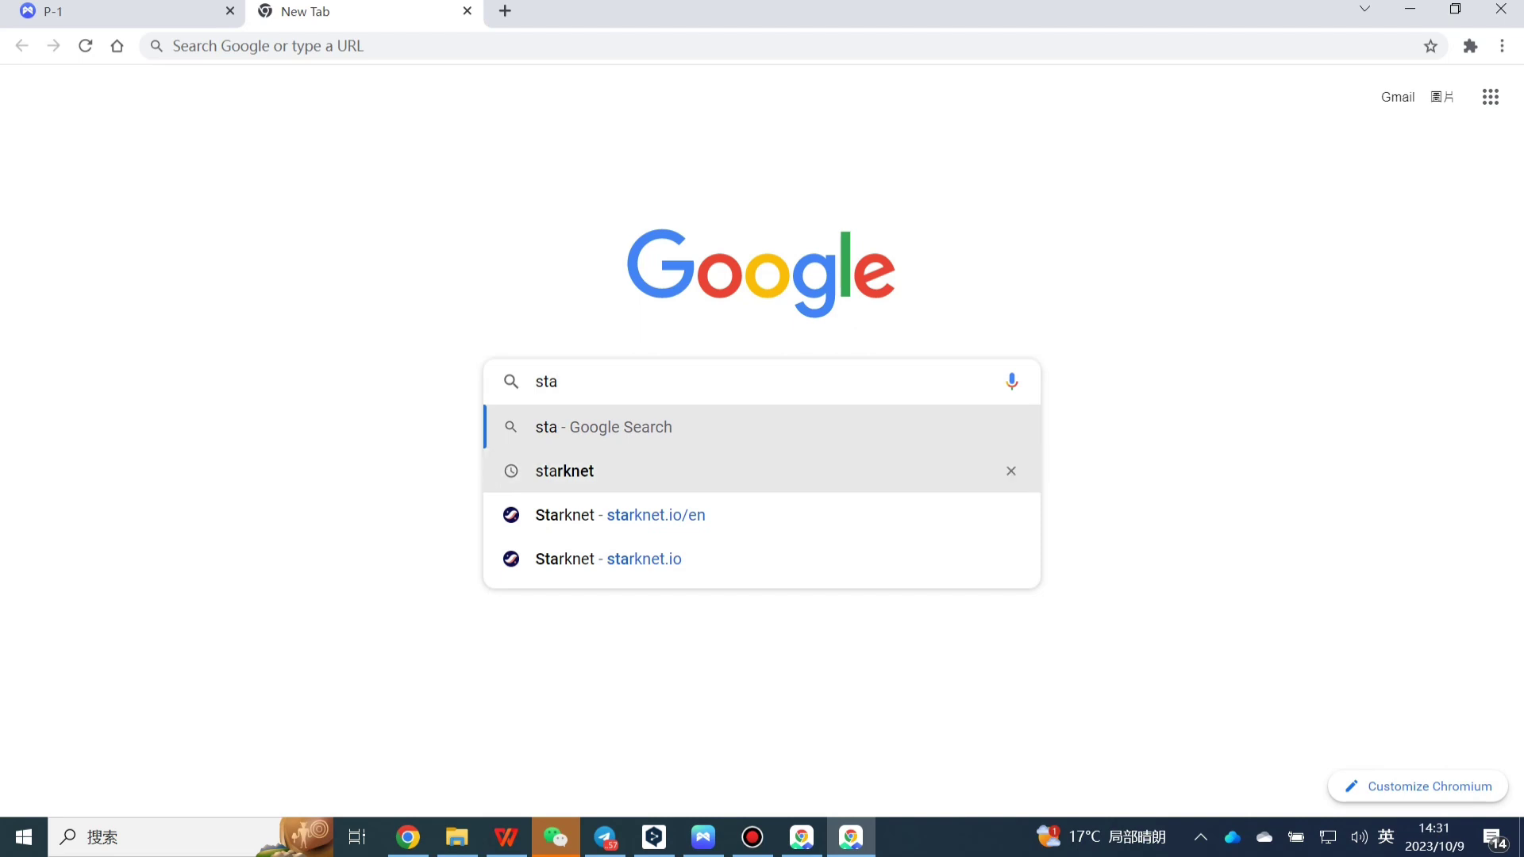
key("Down")
key("Return")
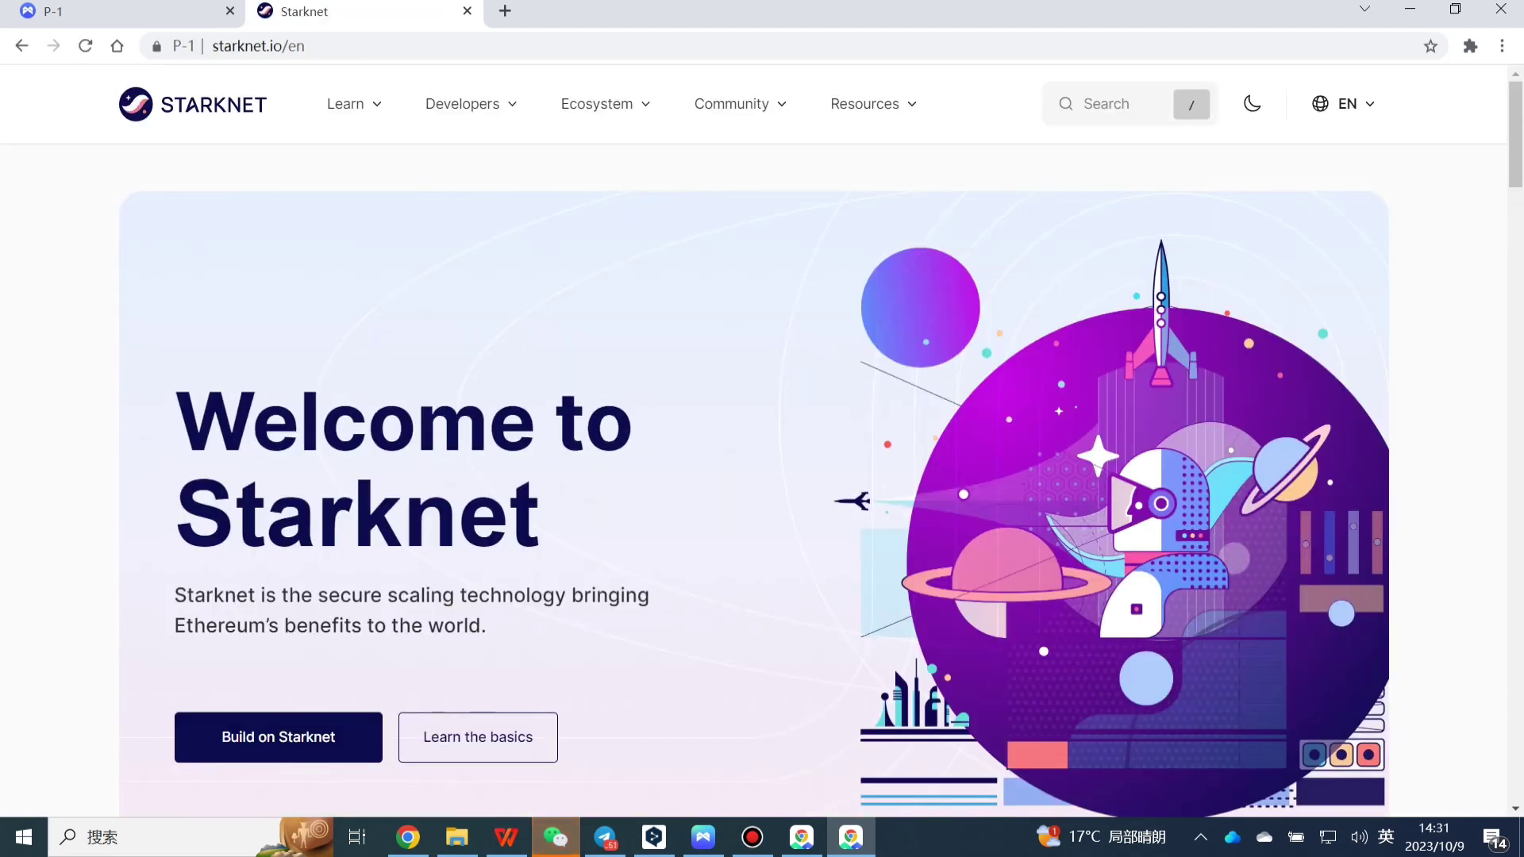
left_click(1455, 8)
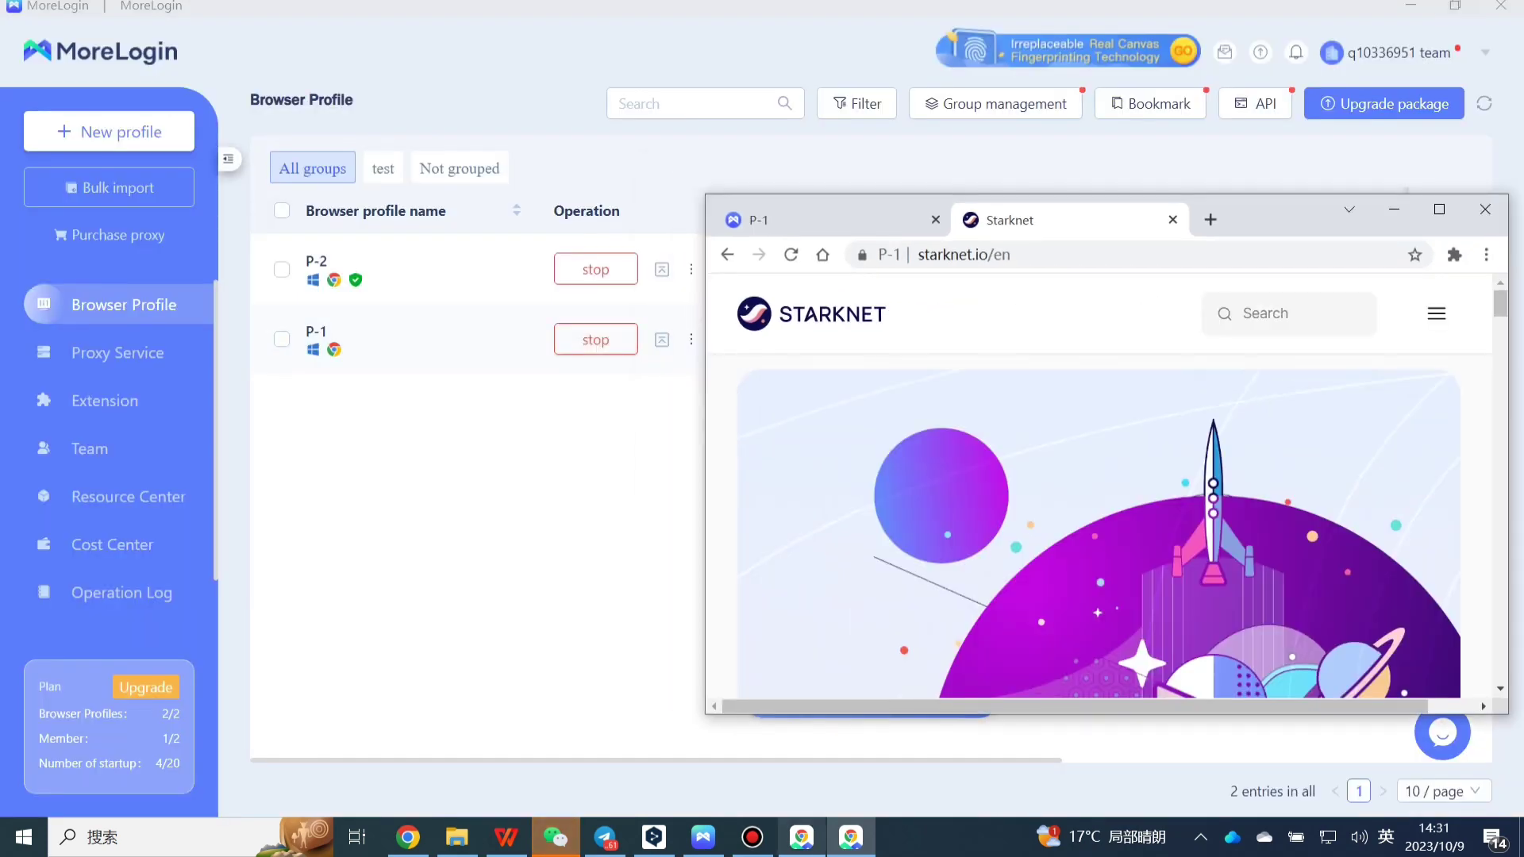
- Switch to the P-2 window beside the P-1 one, close the zkSync site menu, and look through the page down to its footer links
key("alt+Tab")
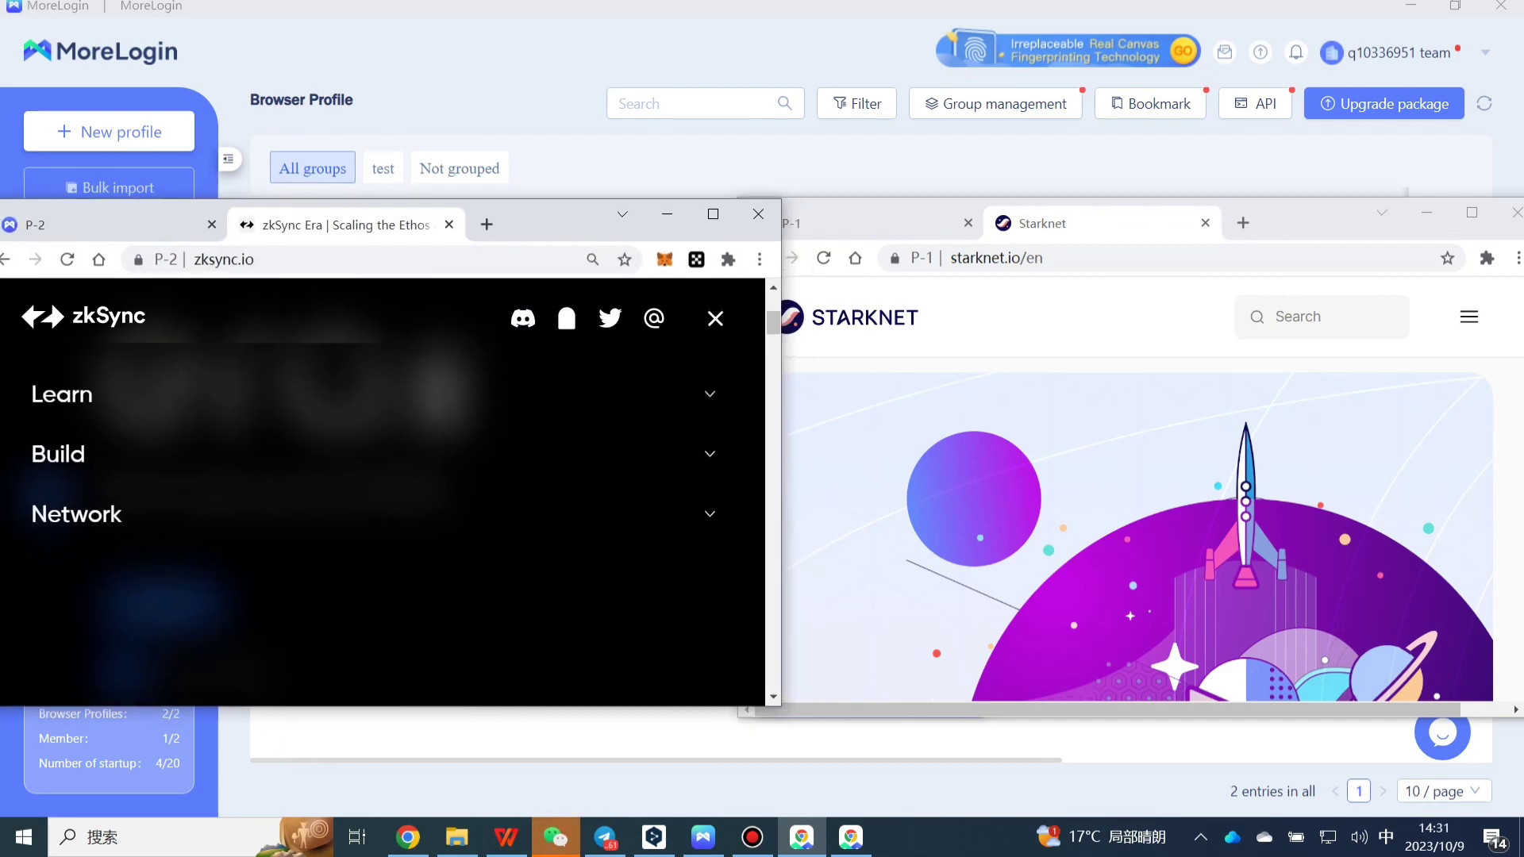
key("Escape")
scroll(381, 492, "down", 10)
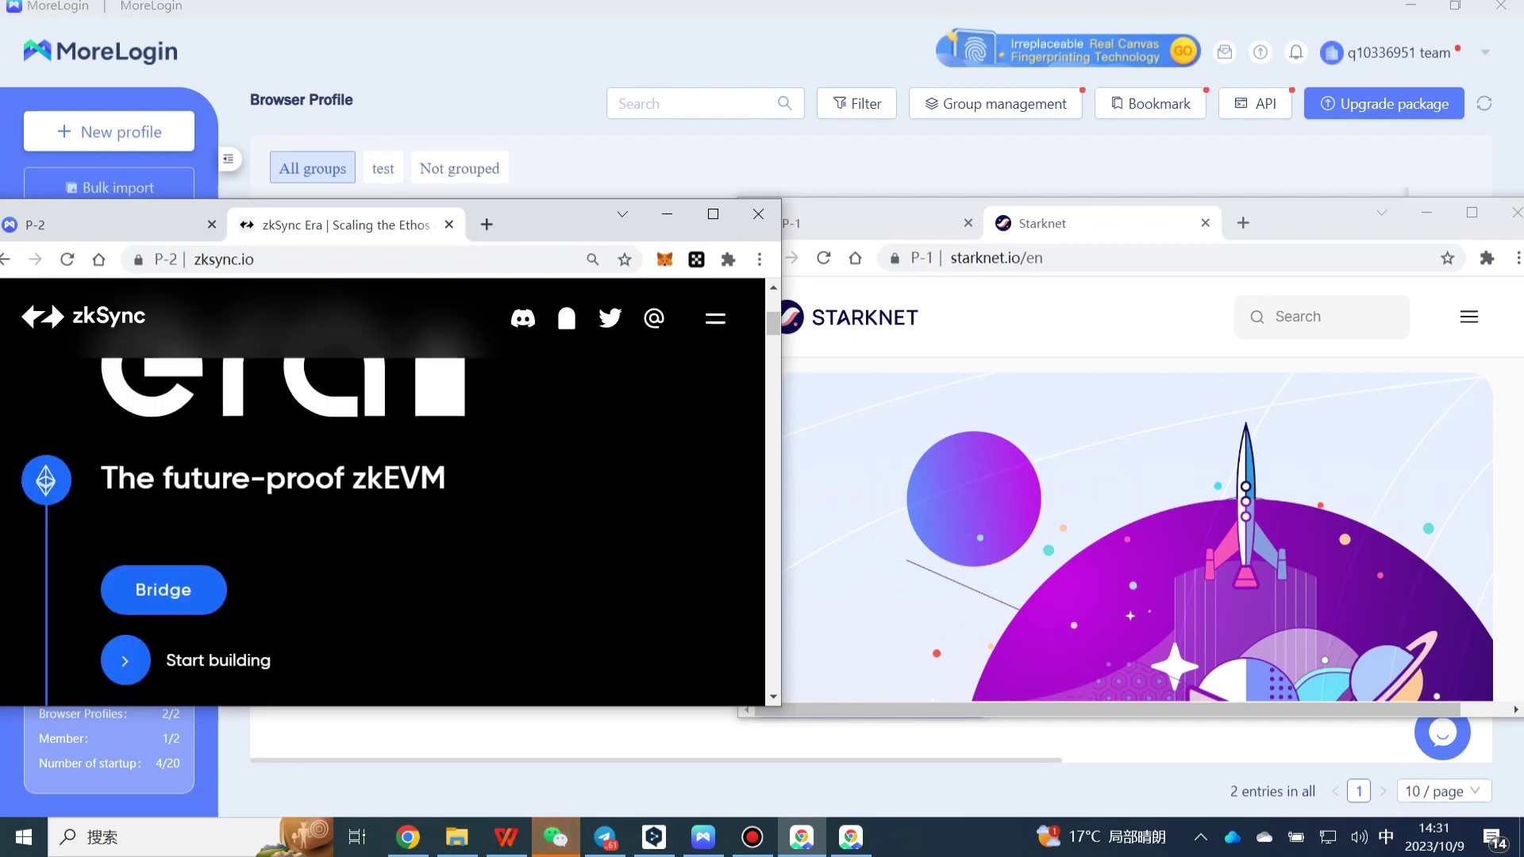
scroll(381, 492, "down", 5)
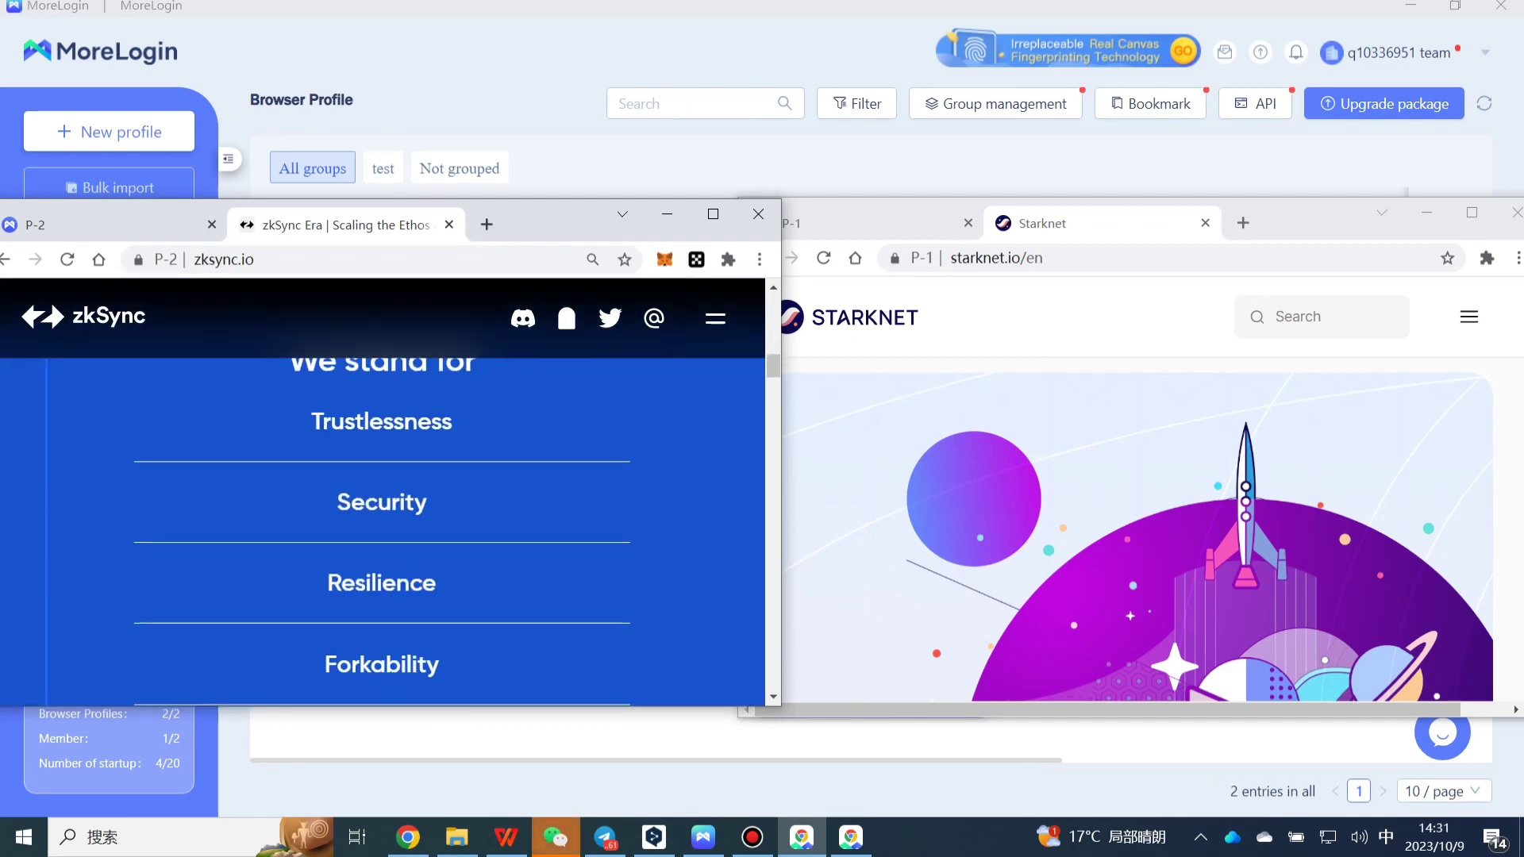
scroll(381, 492, "down", 8)
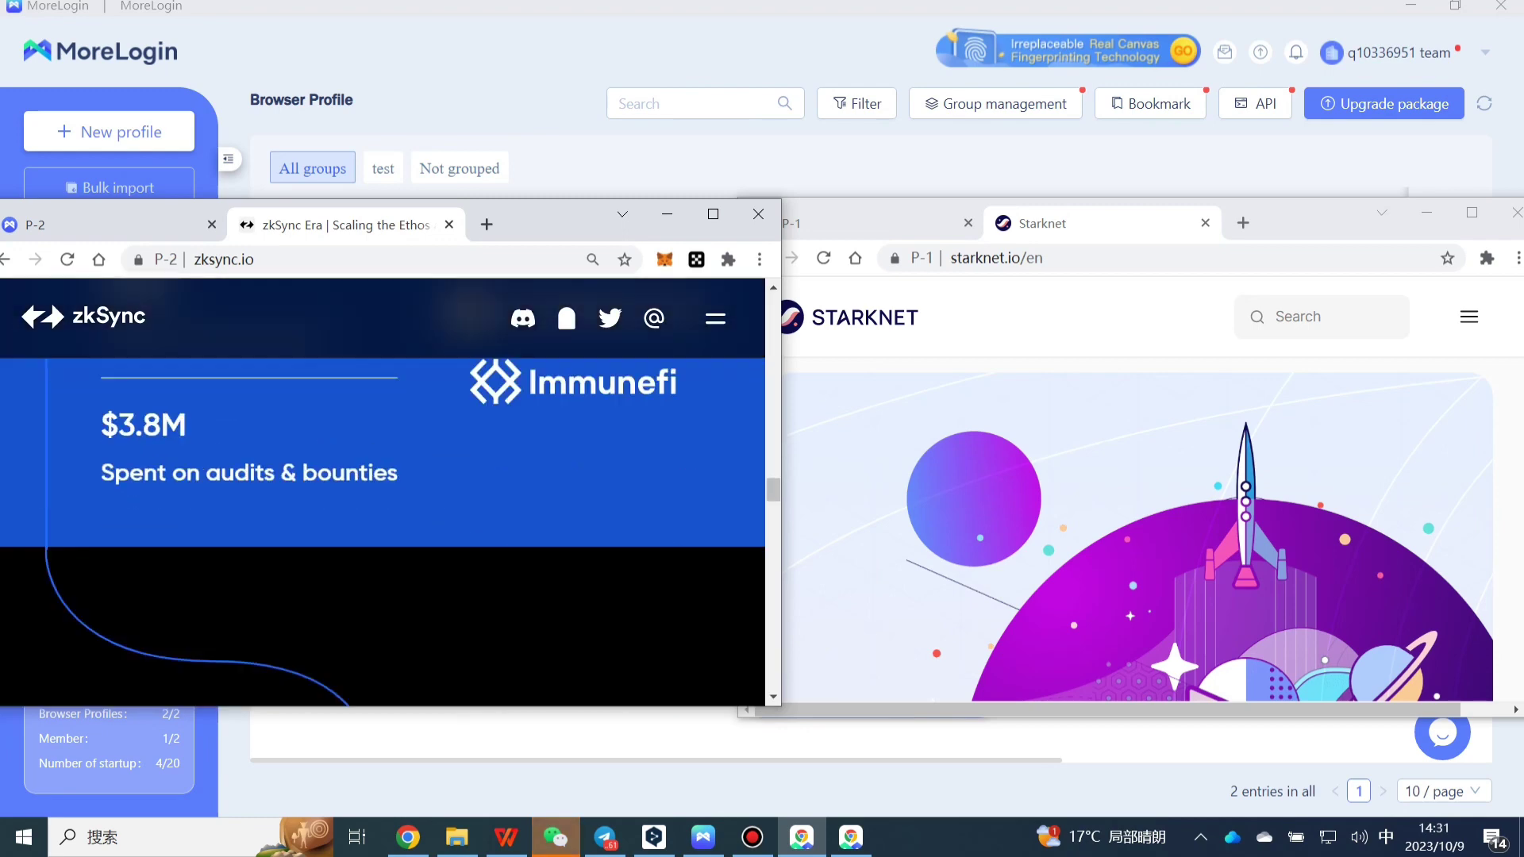
scroll(381, 492, "down", 8)
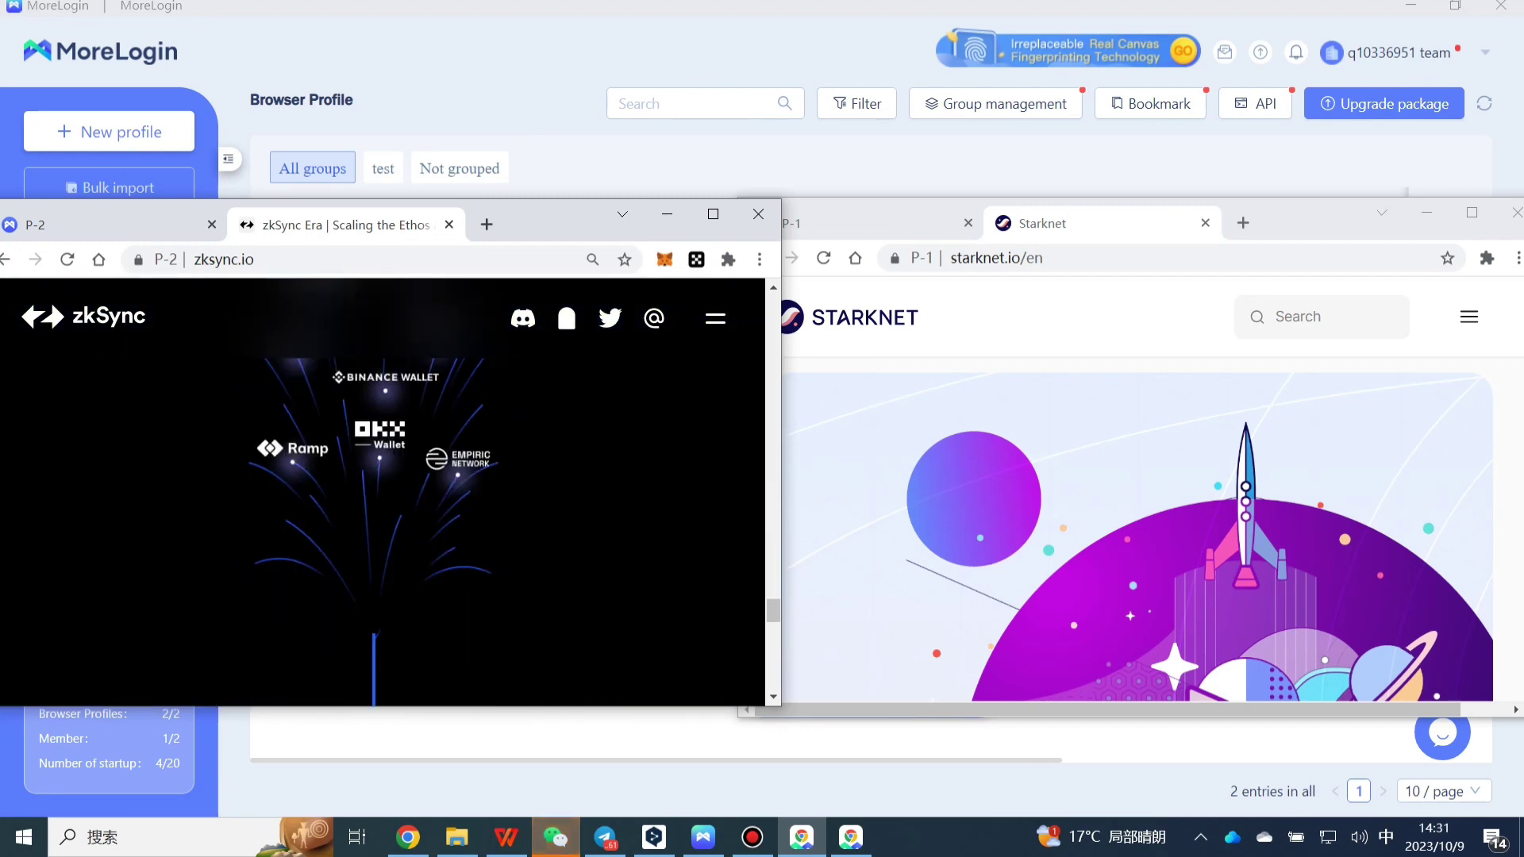
scroll(381, 492, "up", 3)
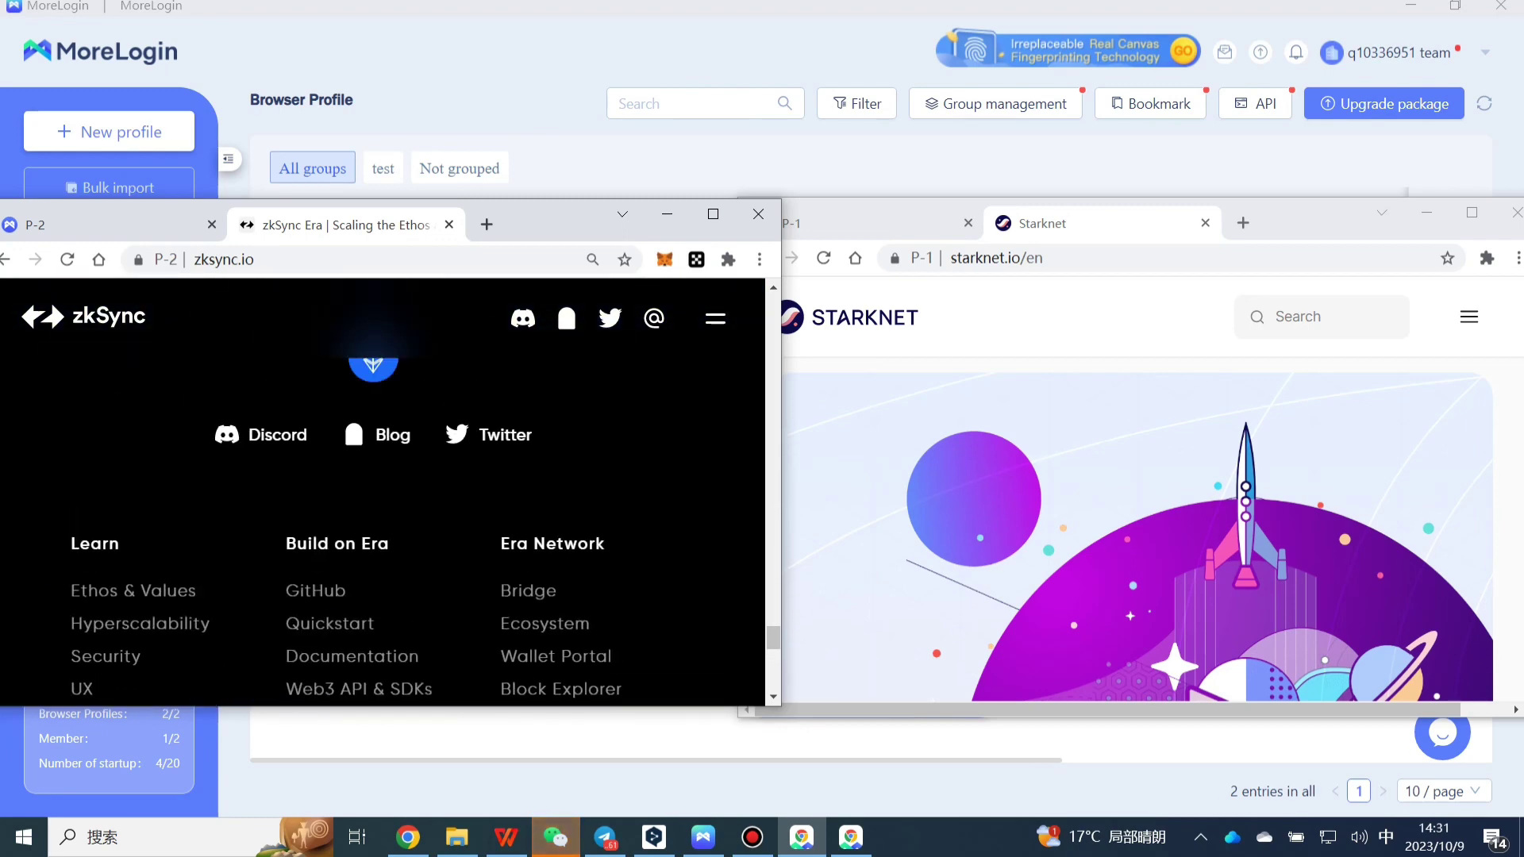